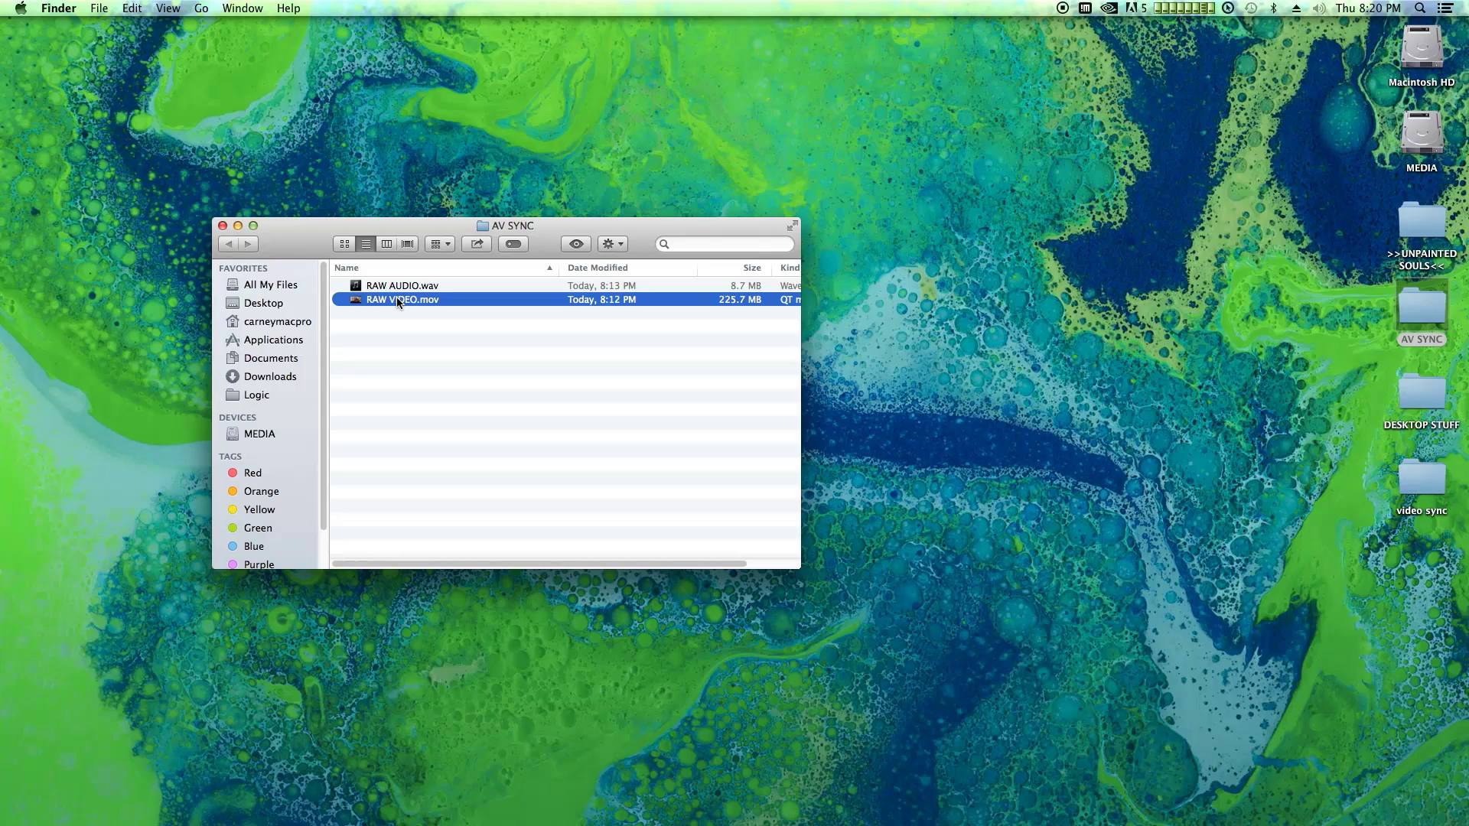
Step: Preview RAW VIDEO.mov and RAW AUDIO.wav from the AV SYNC folder, ending by closing the folder window
{"action": "key", "text": "space"}
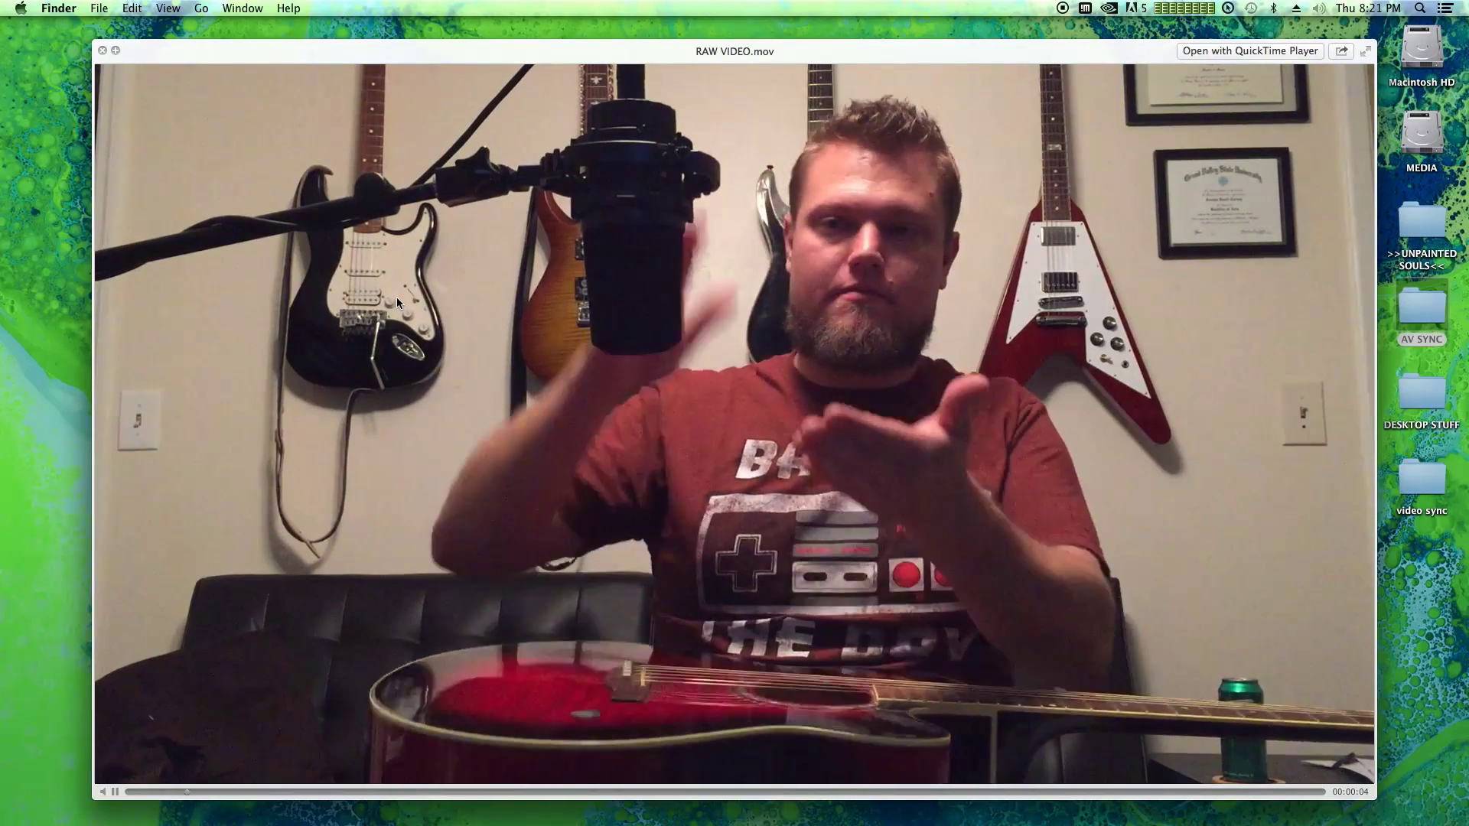
{"action": "key", "text": "space"}
{"action": "left_click", "coordinate": [390, 352]}
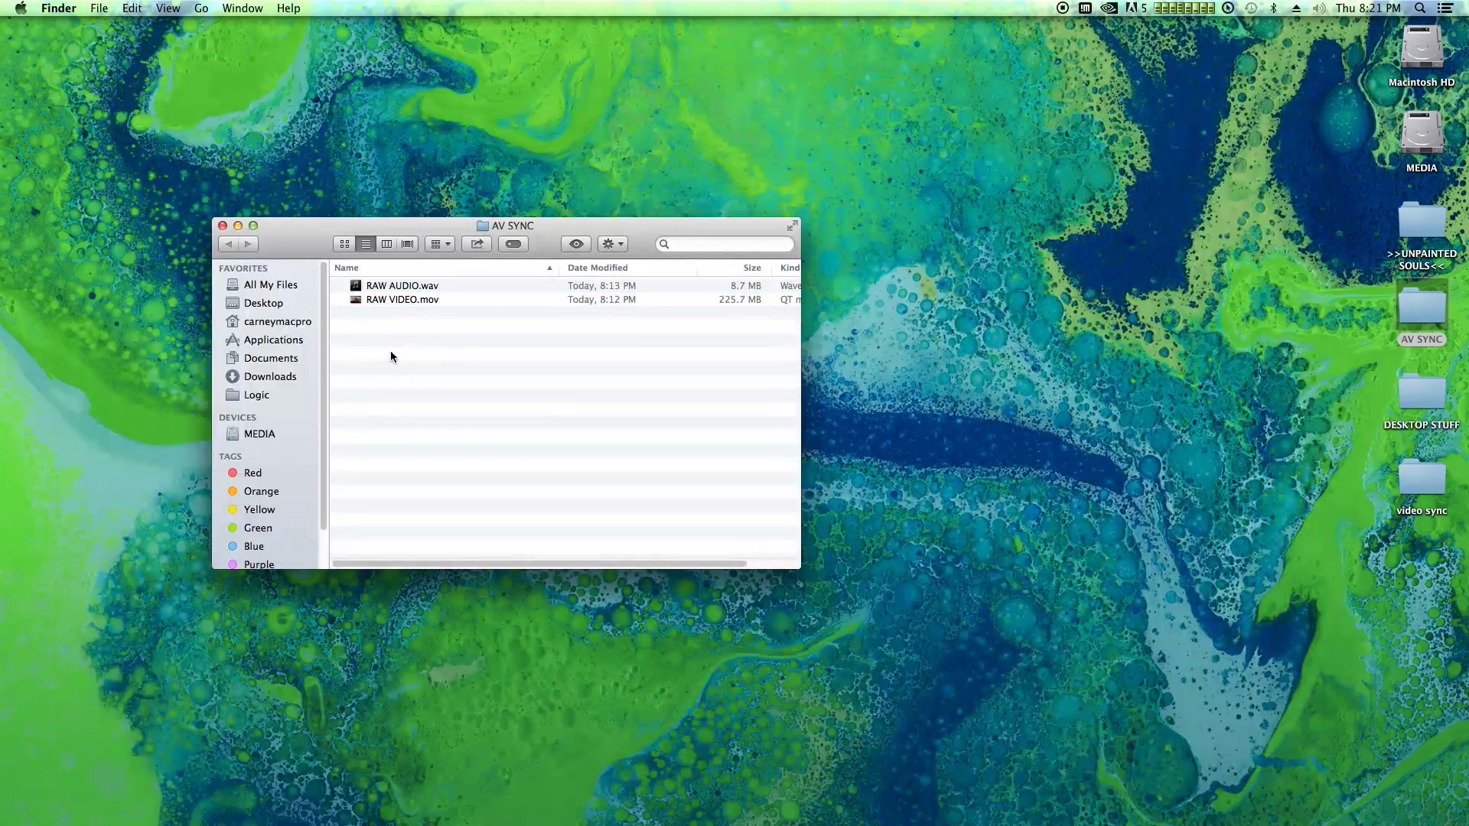
{"action": "left_click", "coordinate": [413, 286]}
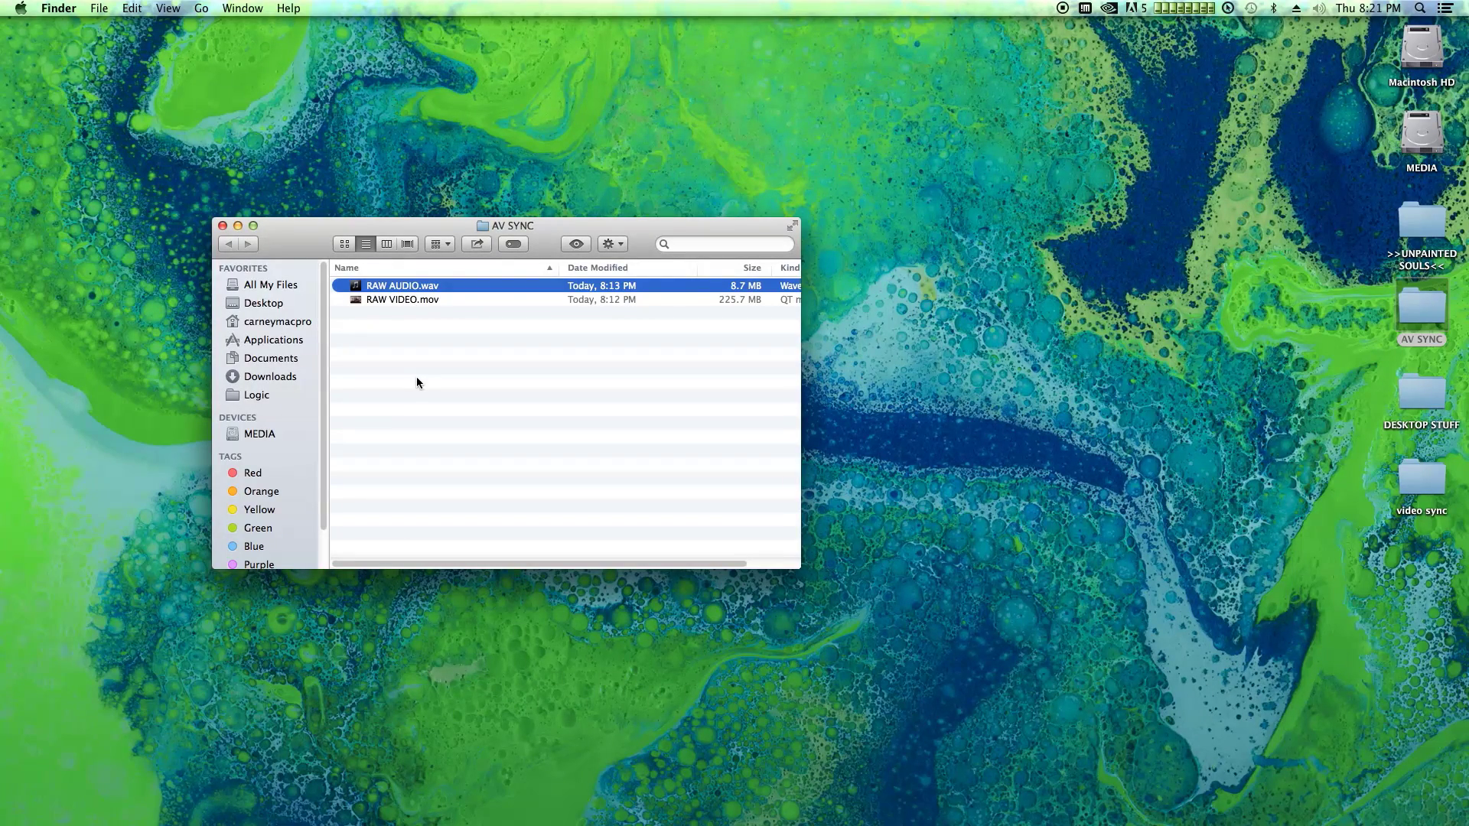
{"action": "key", "text": "space"}
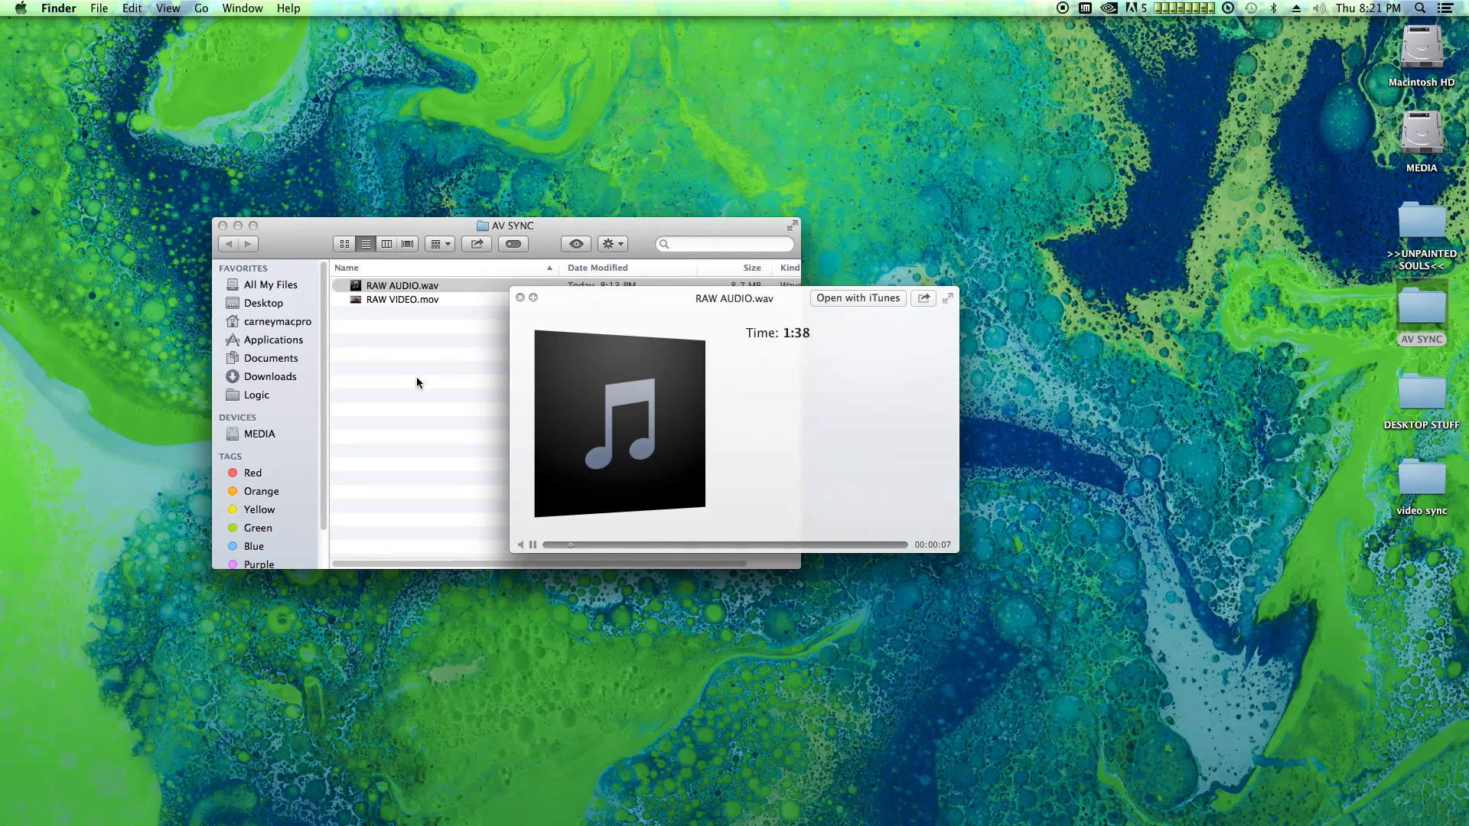
{"action": "key", "text": "space"}
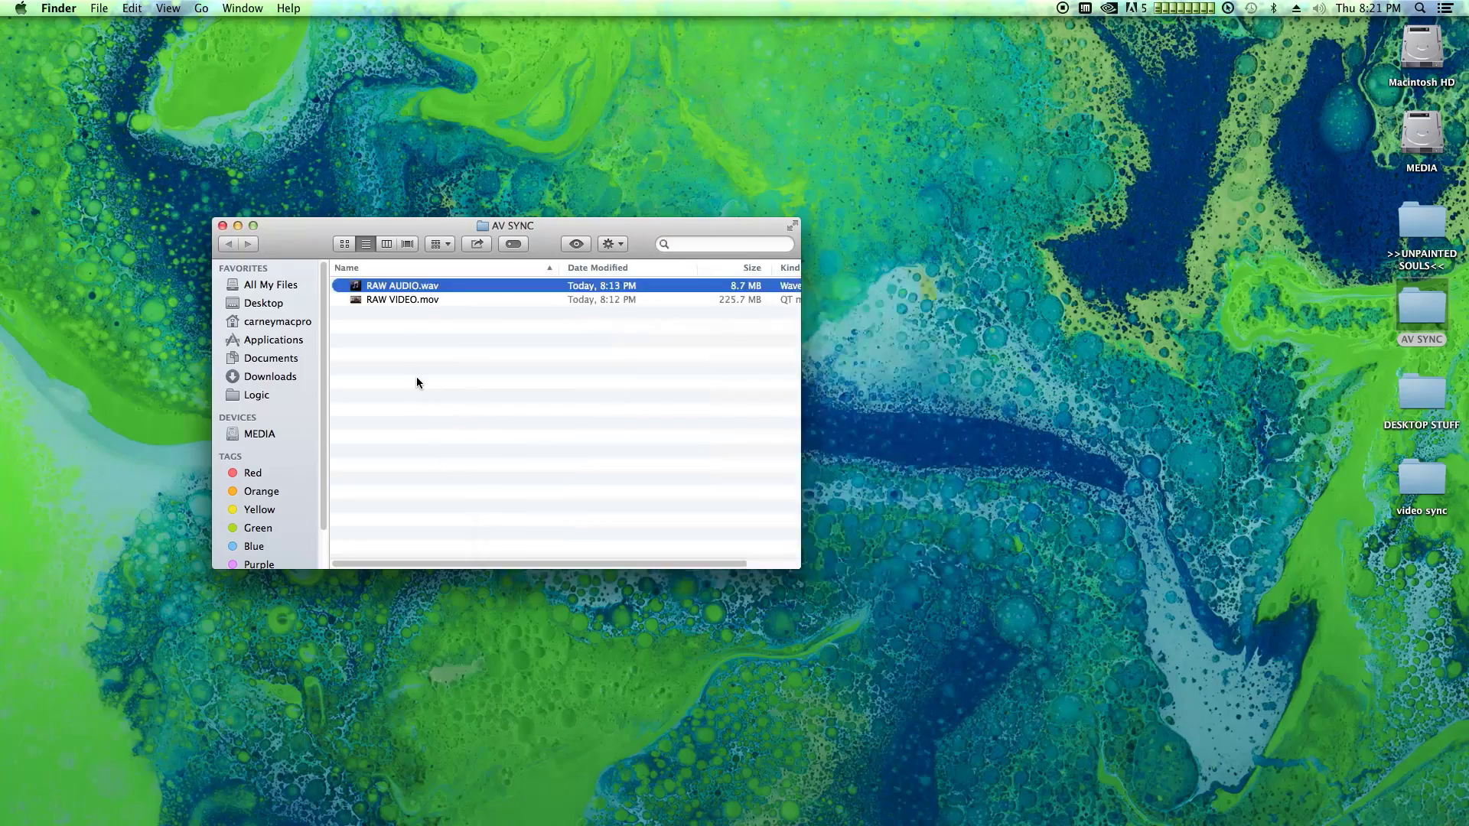
{"action": "left_click", "coordinate": [417, 380]}
{"action": "left_click", "coordinate": [222, 225]}
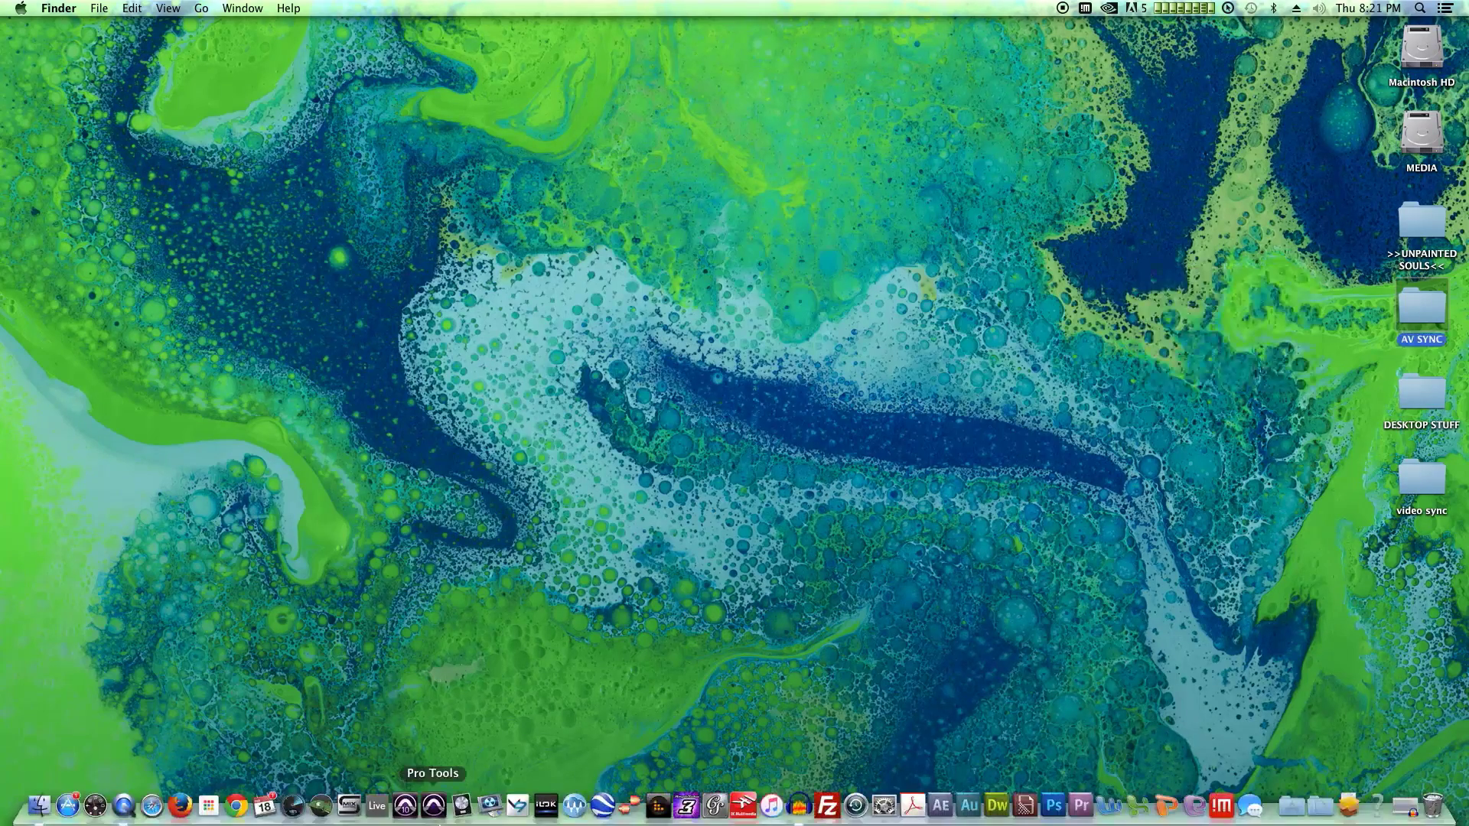
Step: Switch to Logic Pro X, create a new empty project with one audio track, and enlarge the track's height
{"action": "left_click", "coordinate": [462, 806]}
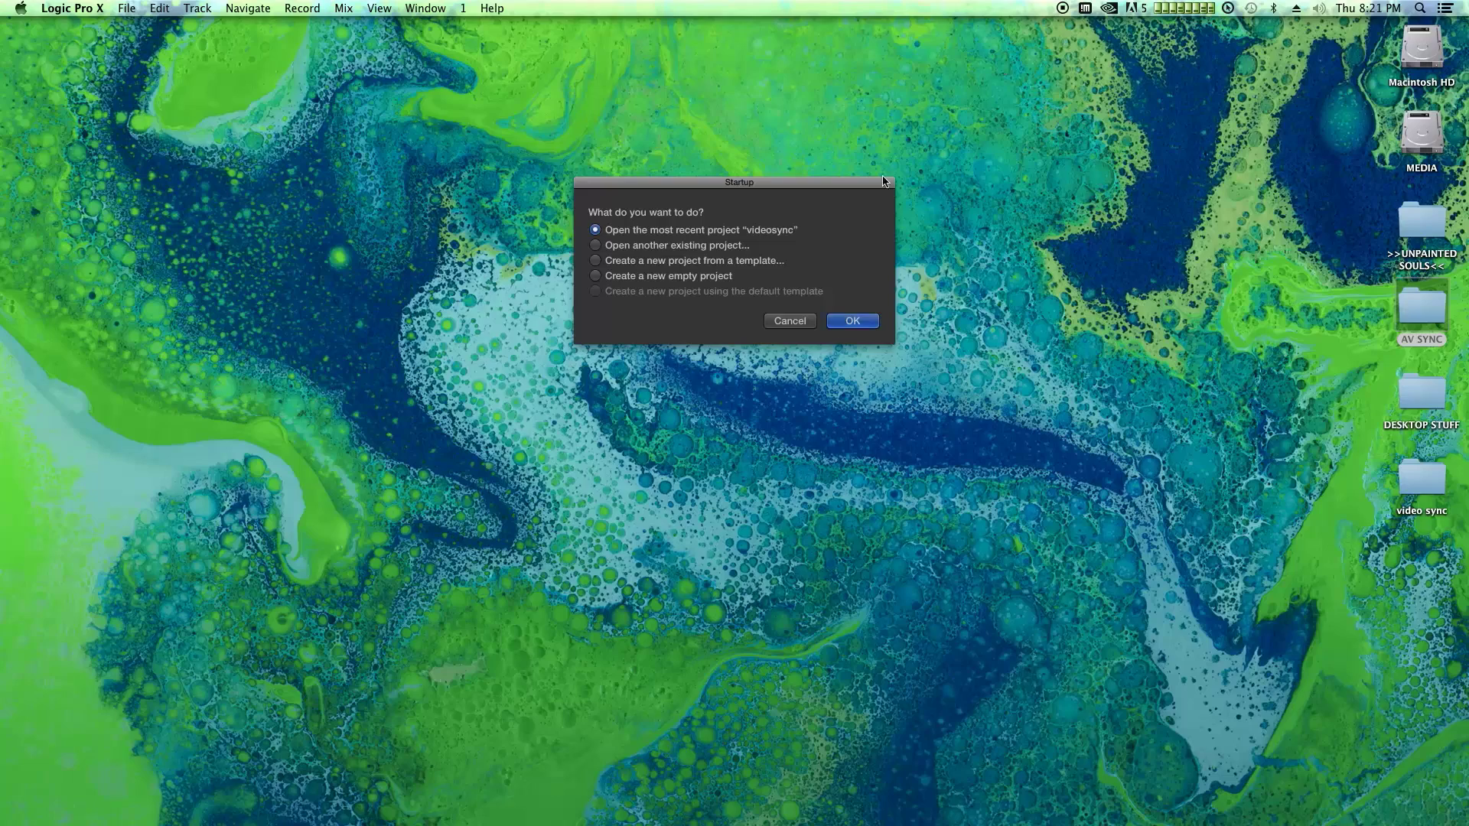
{"action": "left_click", "coordinate": [705, 277]}
{"action": "left_click", "coordinate": [845, 322]}
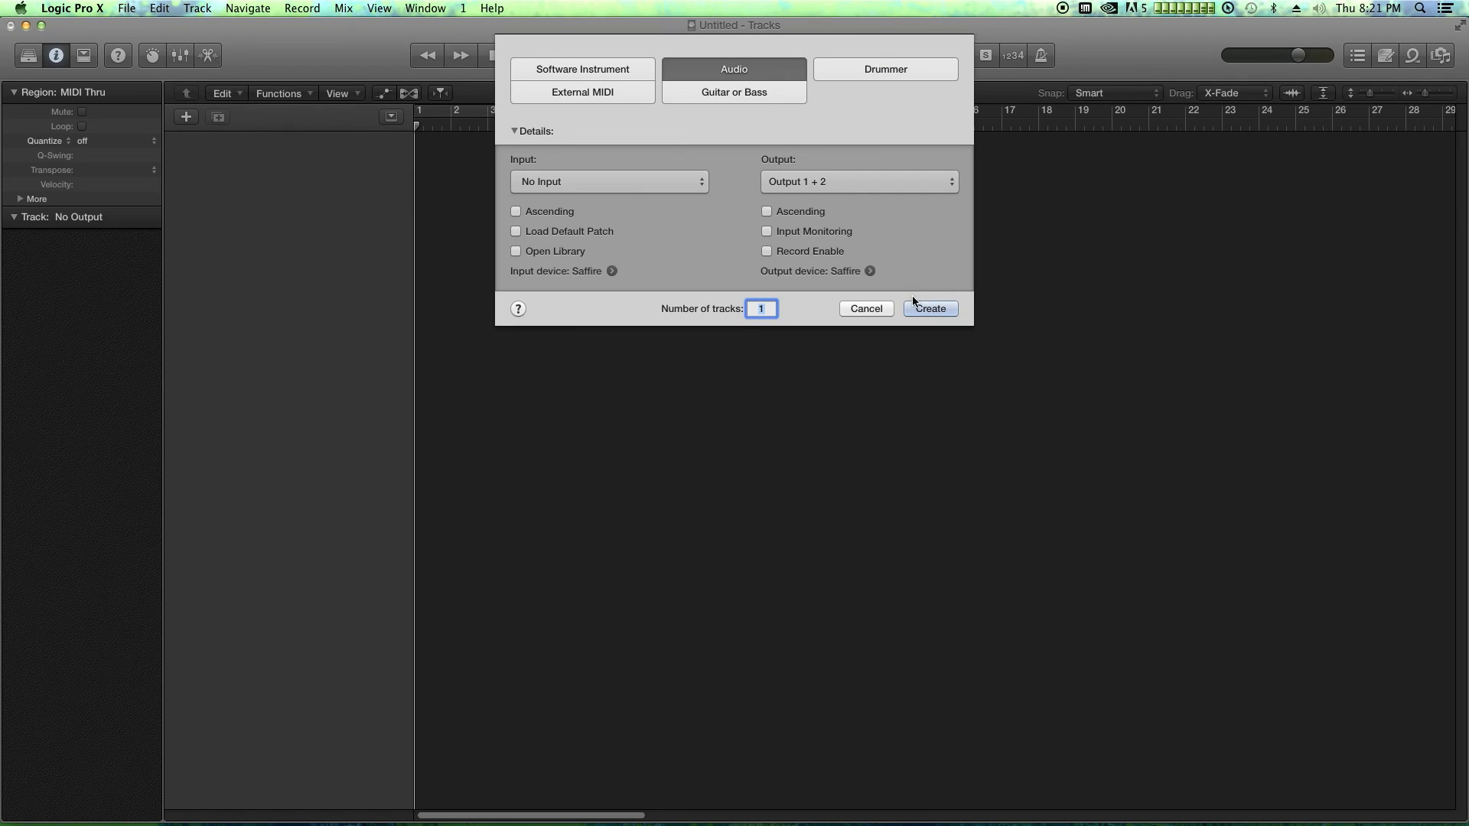
{"action": "left_click", "coordinate": [929, 310]}
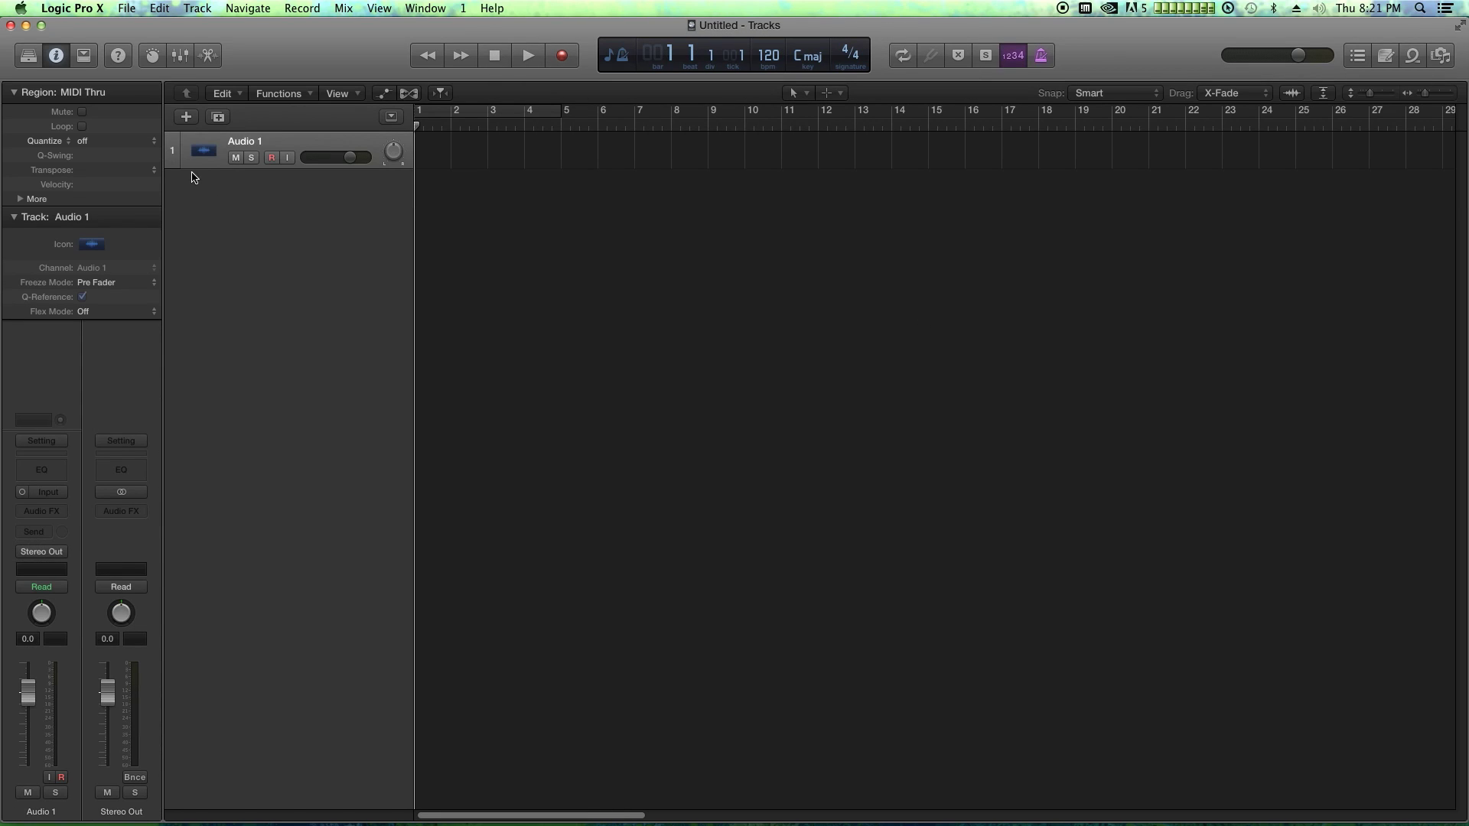
{"action": "left_click_drag", "start_coordinate": [191, 169], "coordinate": [191, 316]}
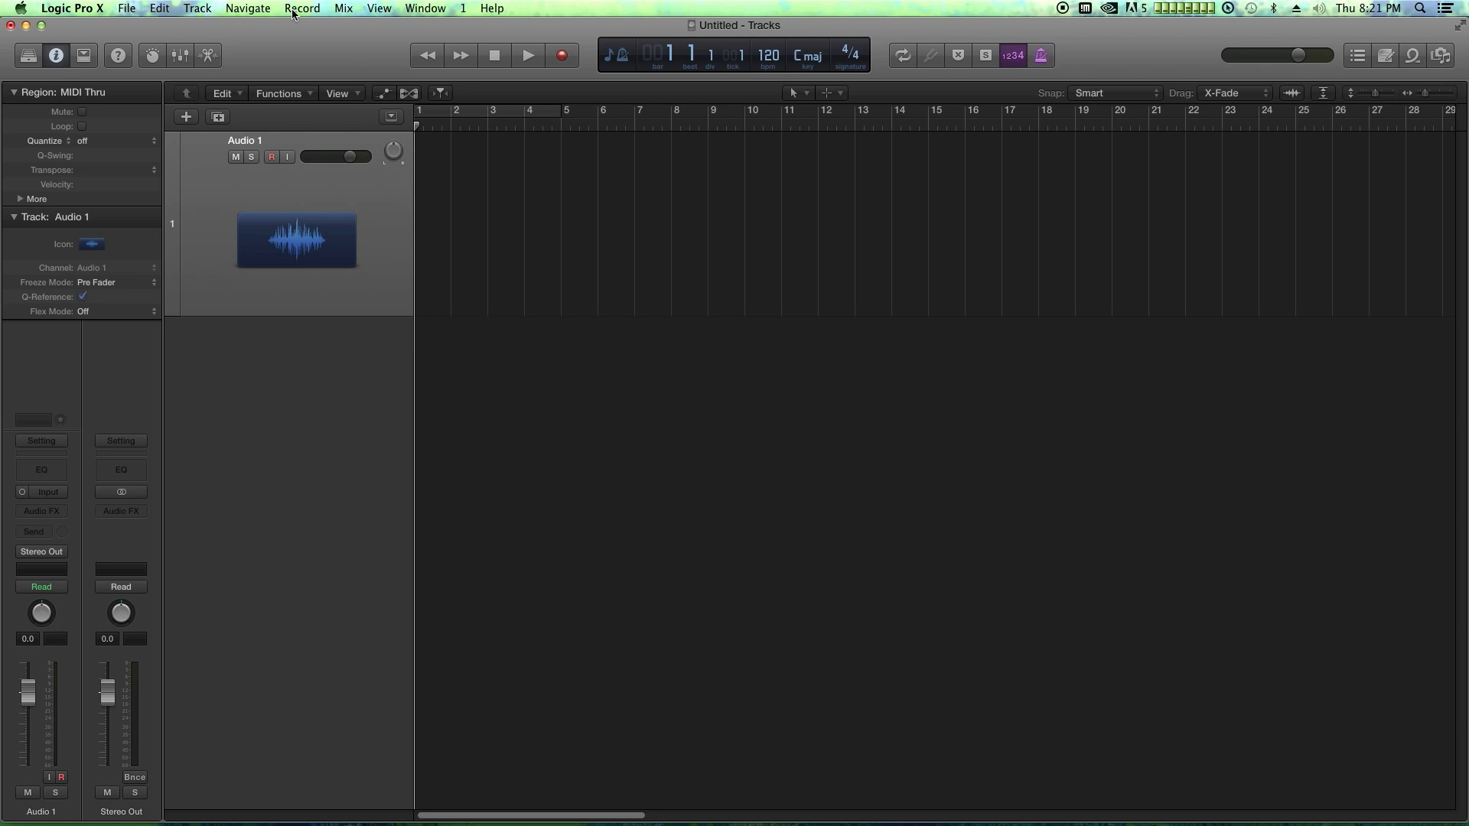
Step: Import the audio file RAW AUDIO.wav from the desktop's AV SYNC folder, including its tempo information
{"action": "left_click", "coordinate": [128, 11]}
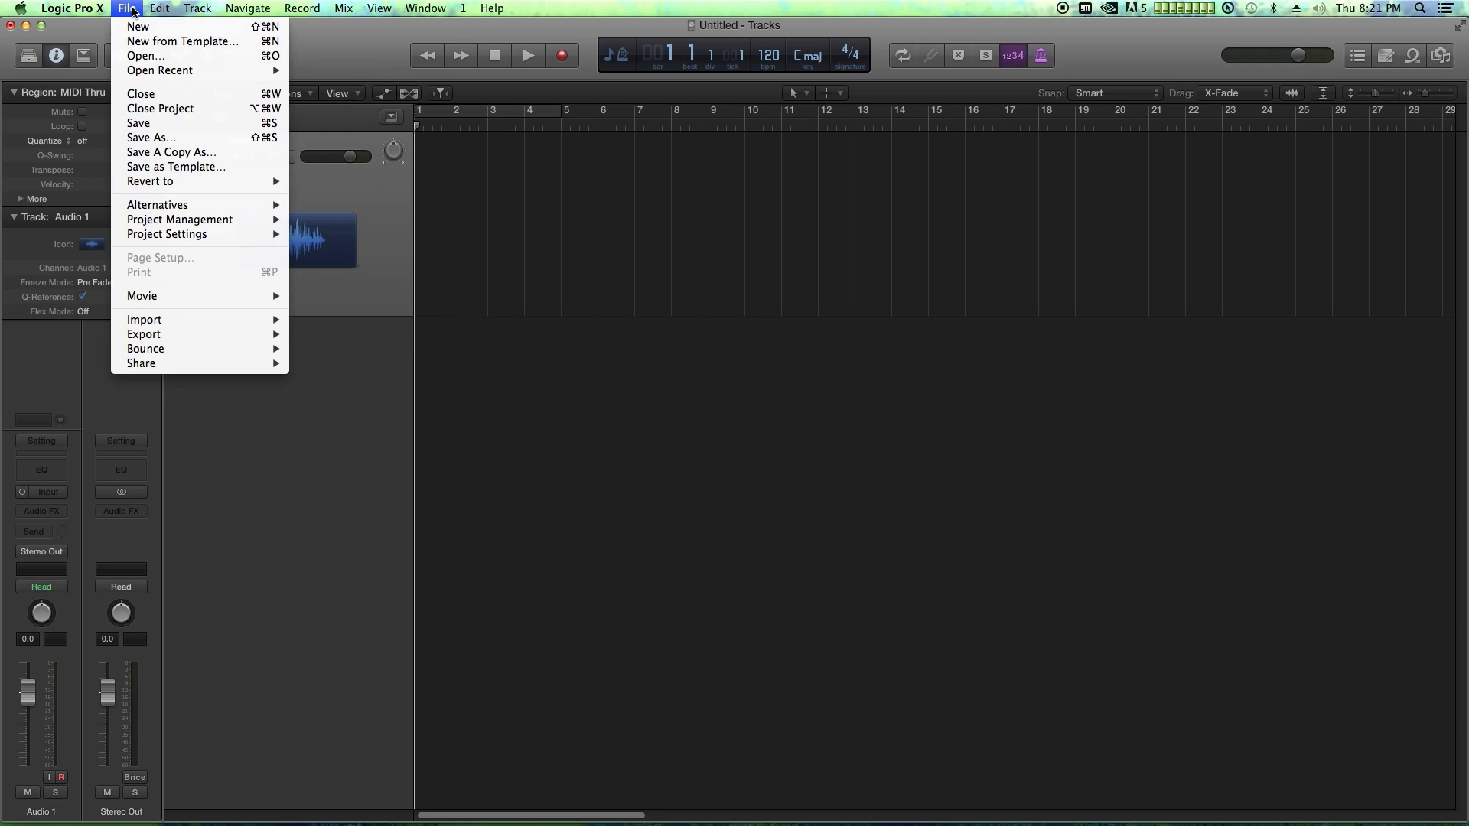
{"action": "mouse_move", "coordinate": [151, 320]}
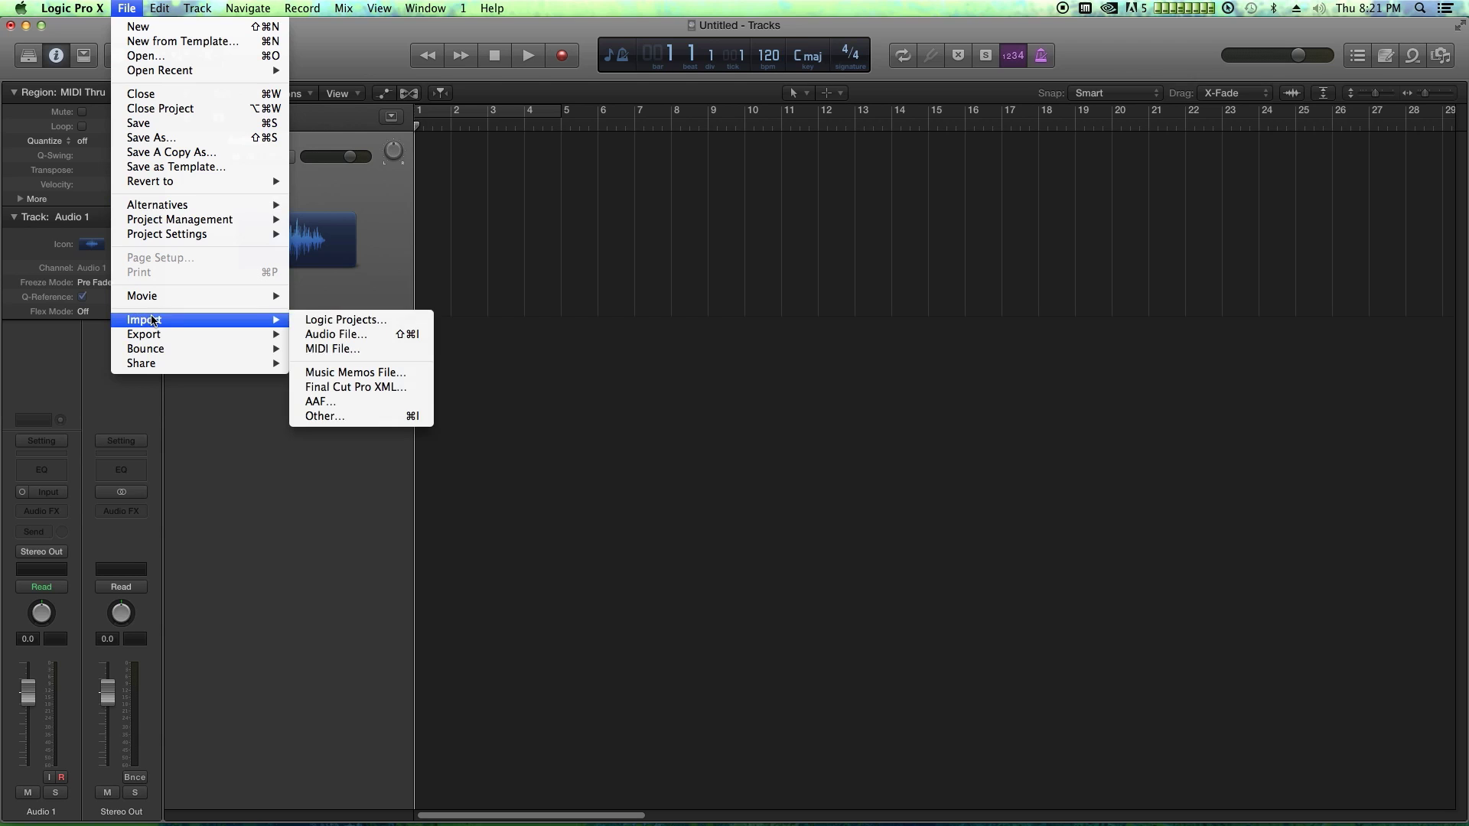
{"action": "left_click", "coordinate": [367, 337]}
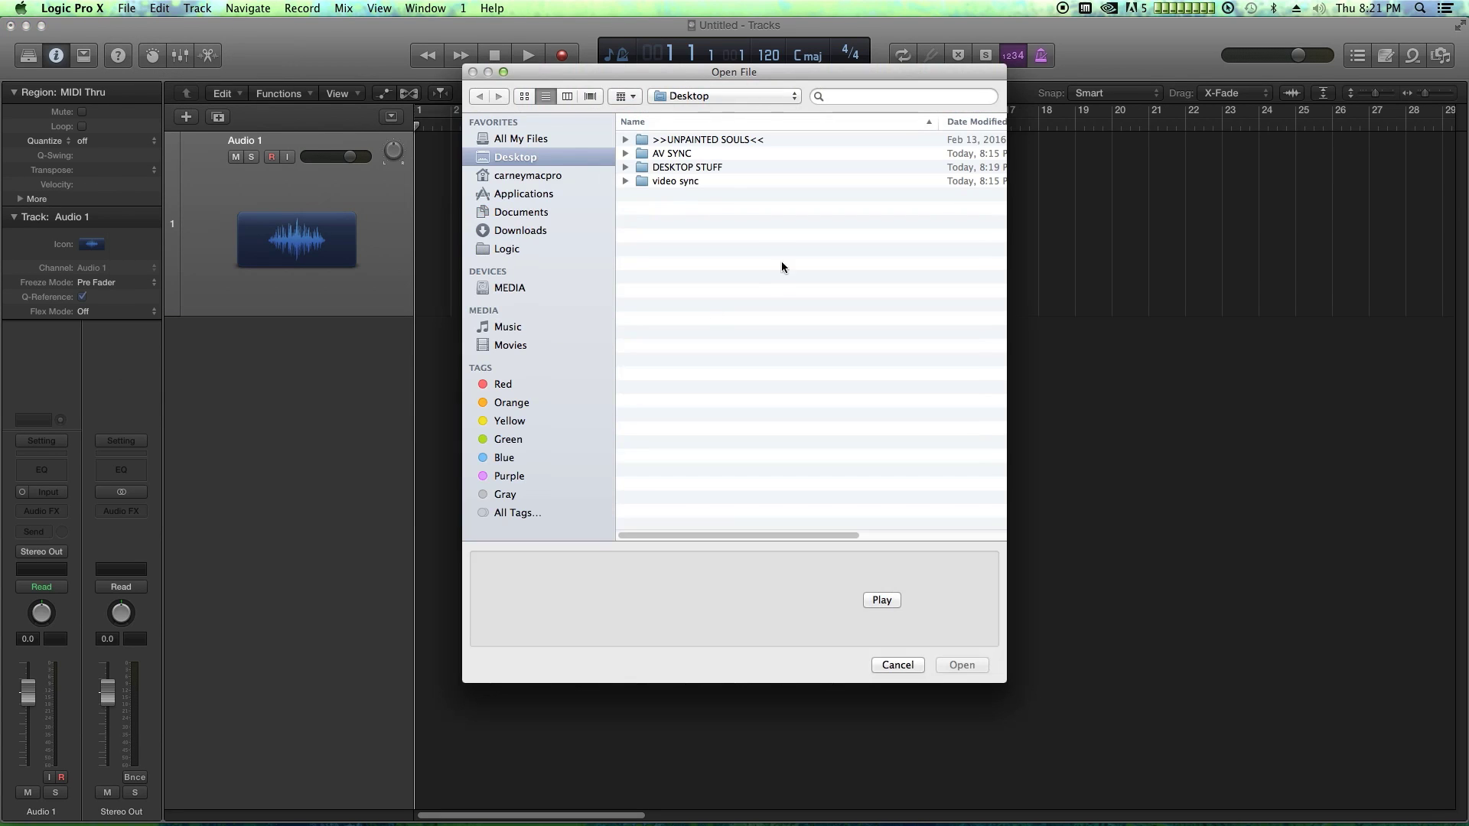
{"action": "double_click", "coordinate": [674, 158]}
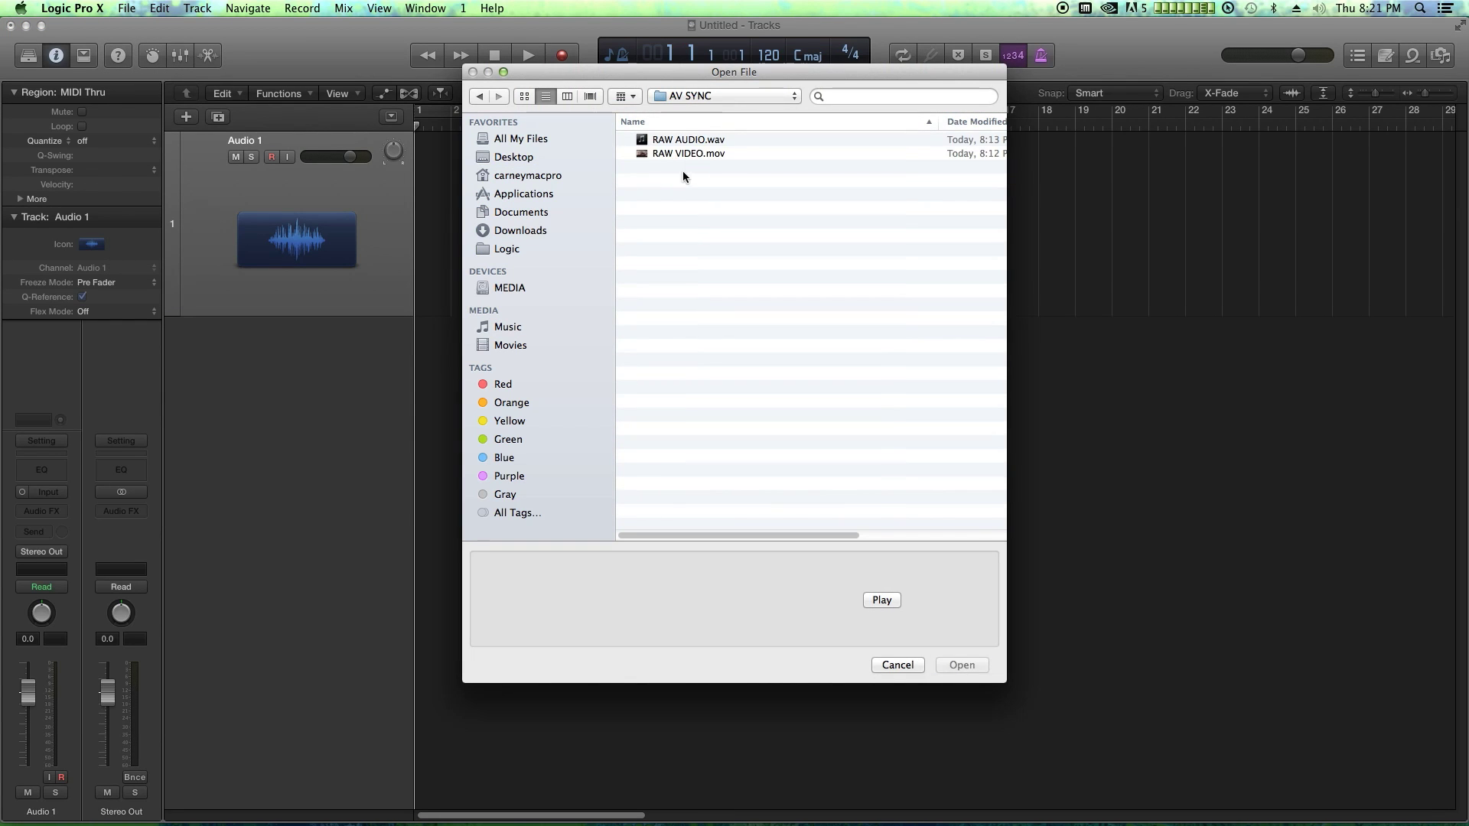
{"action": "key", "text": "Down"}
{"action": "left_click", "coordinate": [960, 666]}
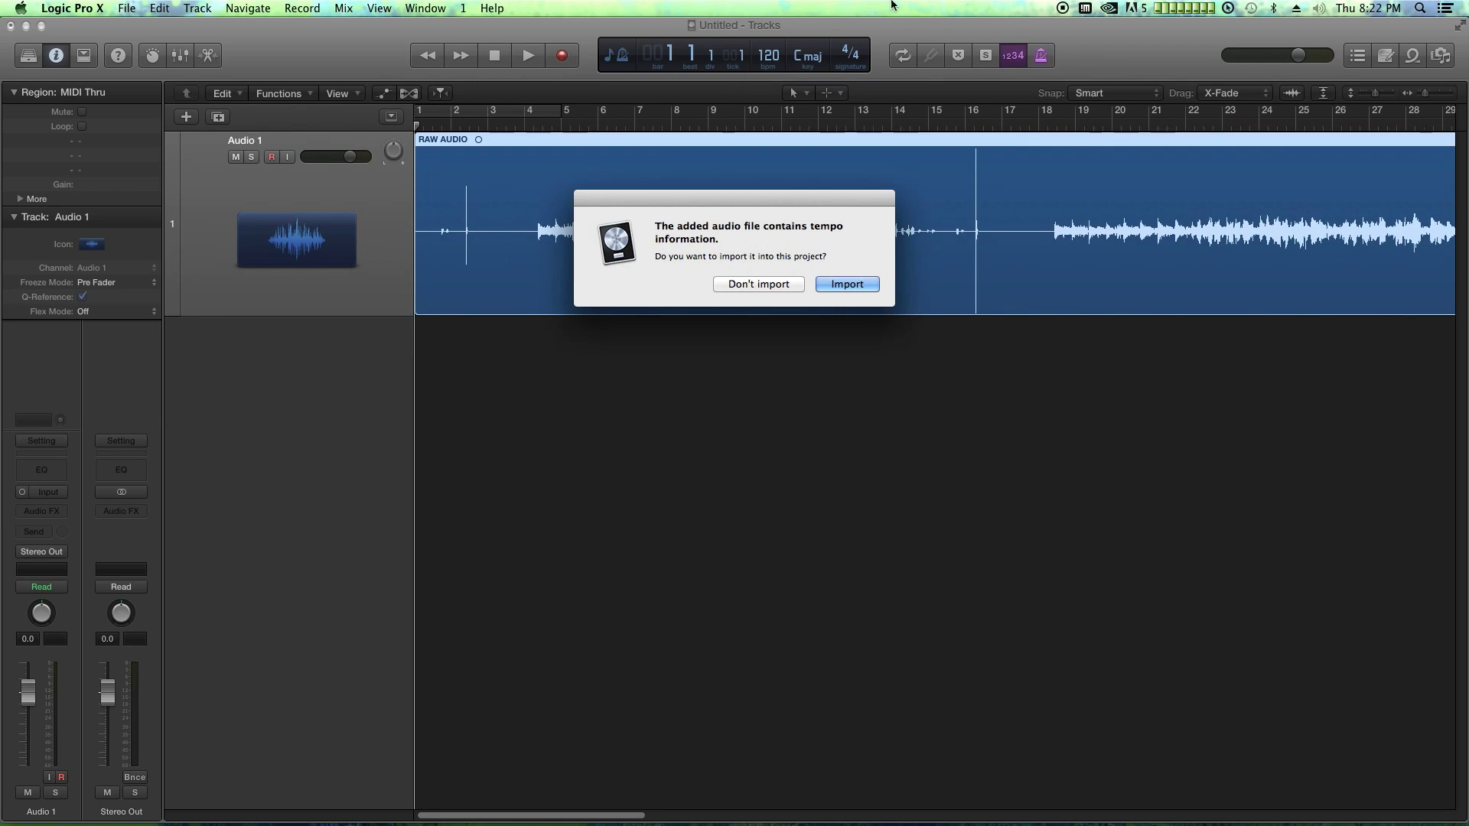
{"action": "left_click", "coordinate": [861, 285]}
{"action": "left_click", "coordinate": [816, 378]}
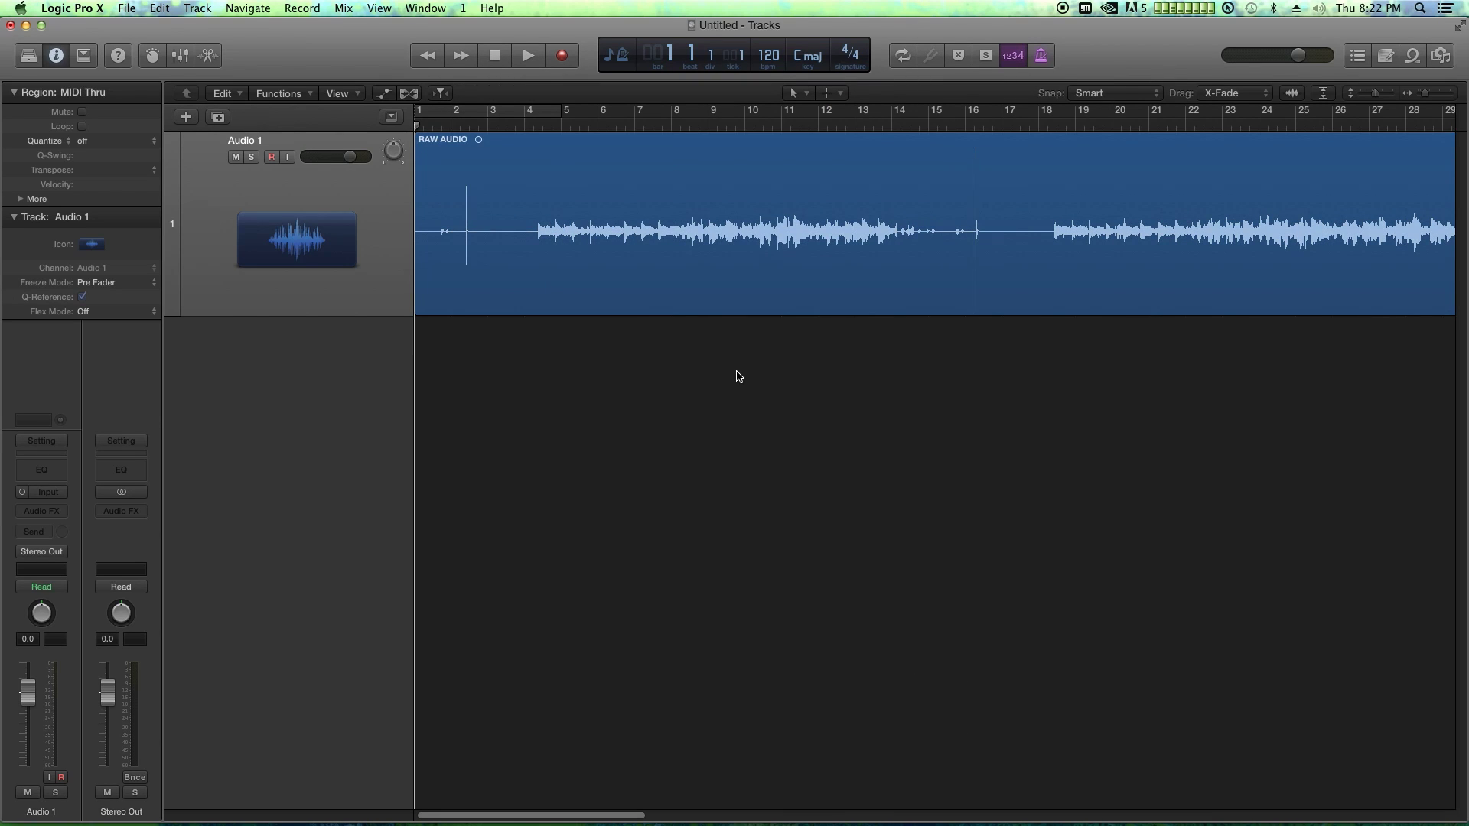
Step: Choose RAW VIDEO.mov from the desktop's AV SYNC folder as the project's movie
{"action": "key", "text": "super+Left"}
{"action": "key", "text": "super+Left"}
{"action": "key", "text": "super+Left"}
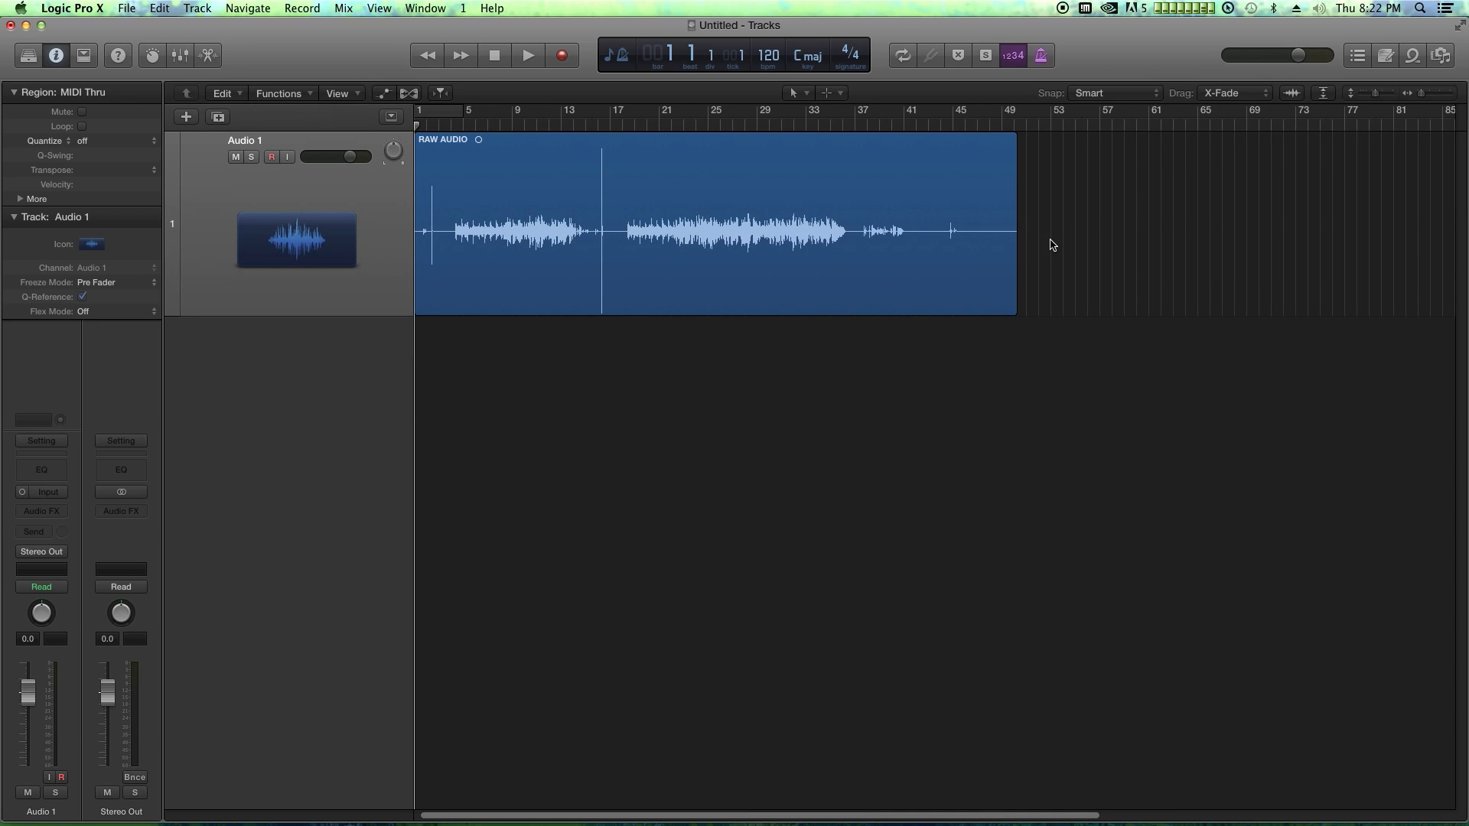
{"action": "left_click", "coordinate": [130, 8]}
{"action": "mouse_move", "coordinate": [158, 300]}
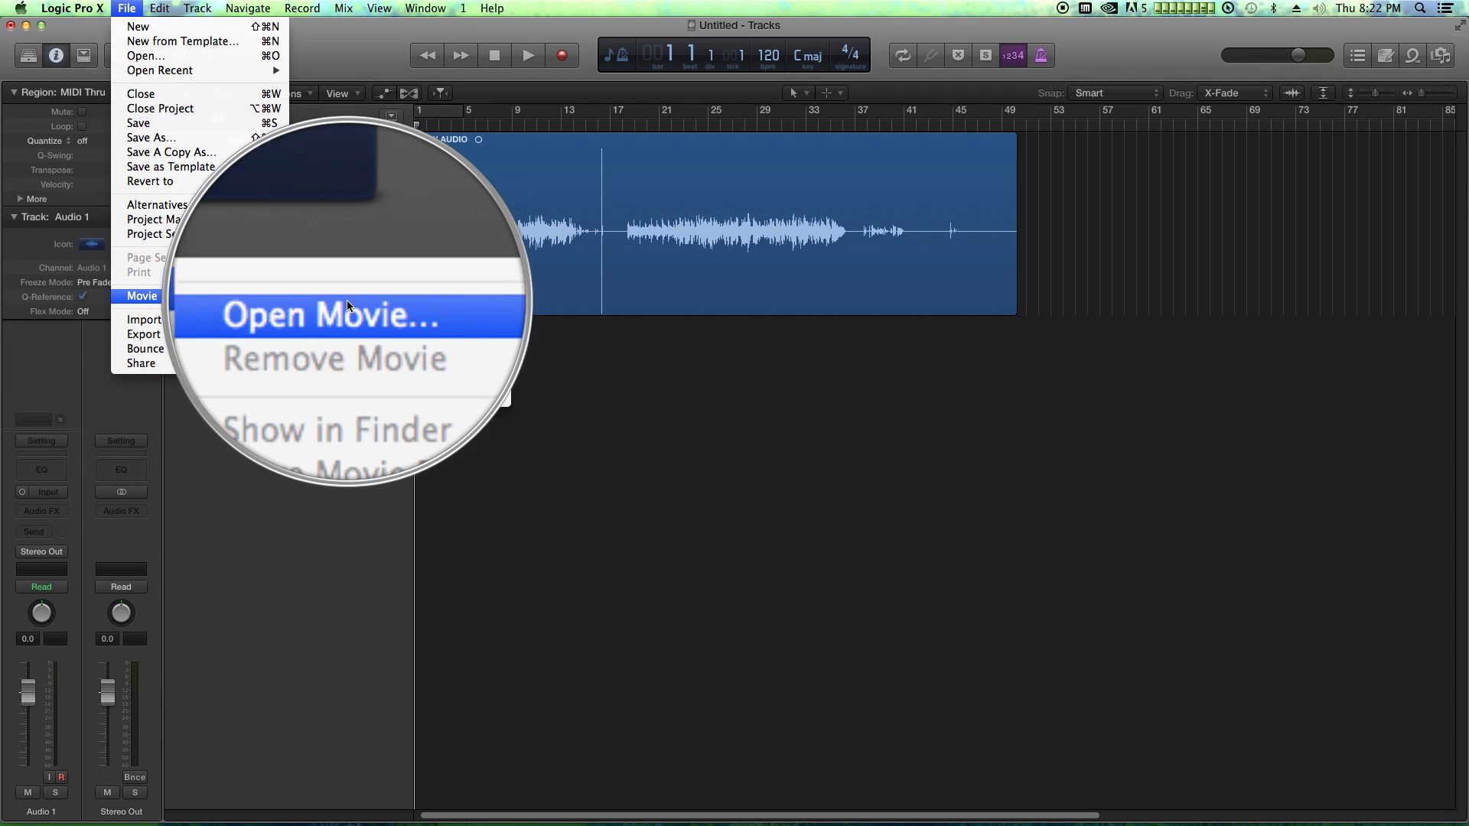
{"action": "left_click", "coordinate": [446, 309]}
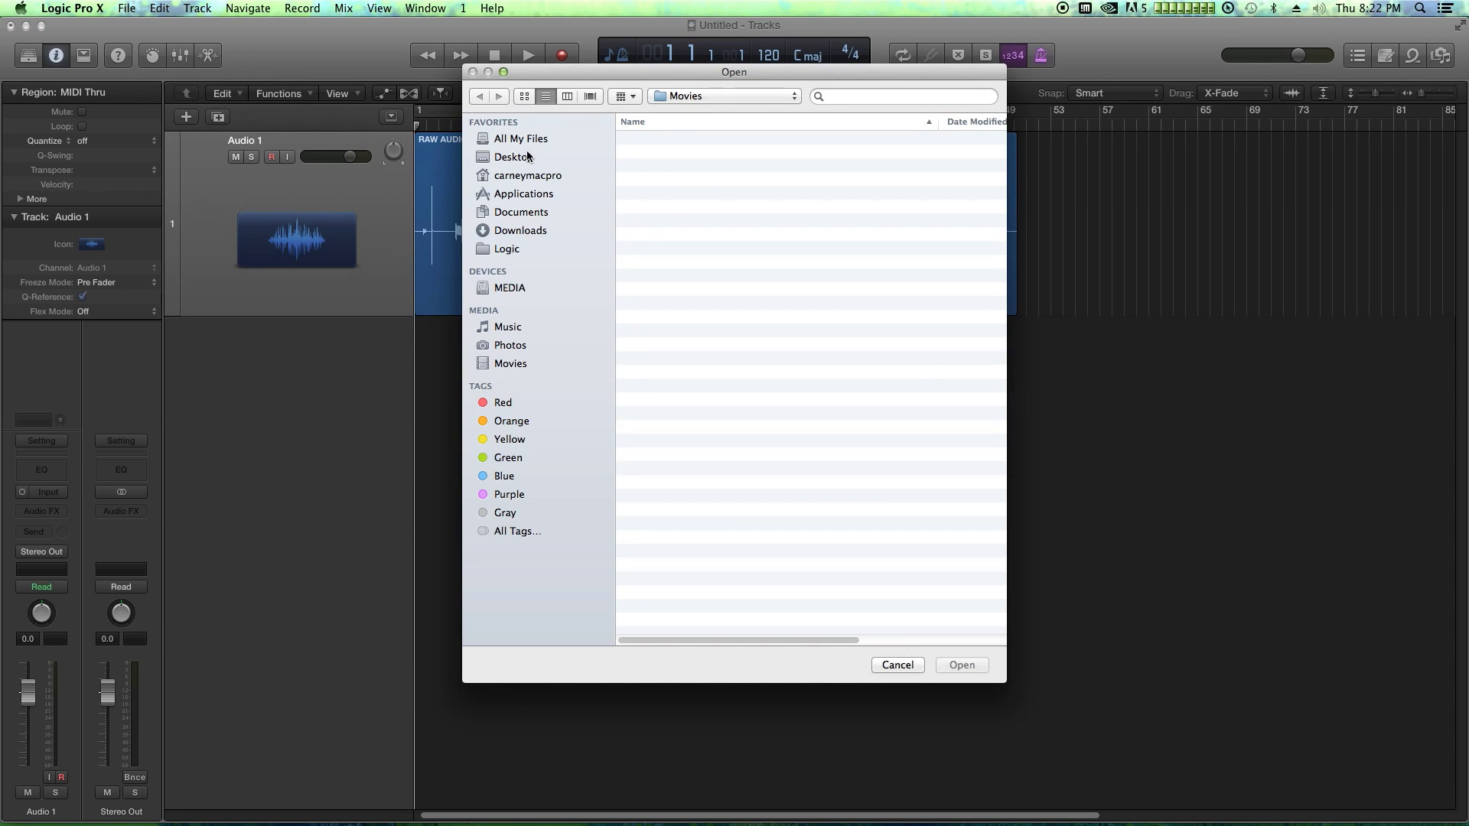
{"action": "left_click", "coordinate": [528, 156]}
{"action": "double_click", "coordinate": [680, 155]}
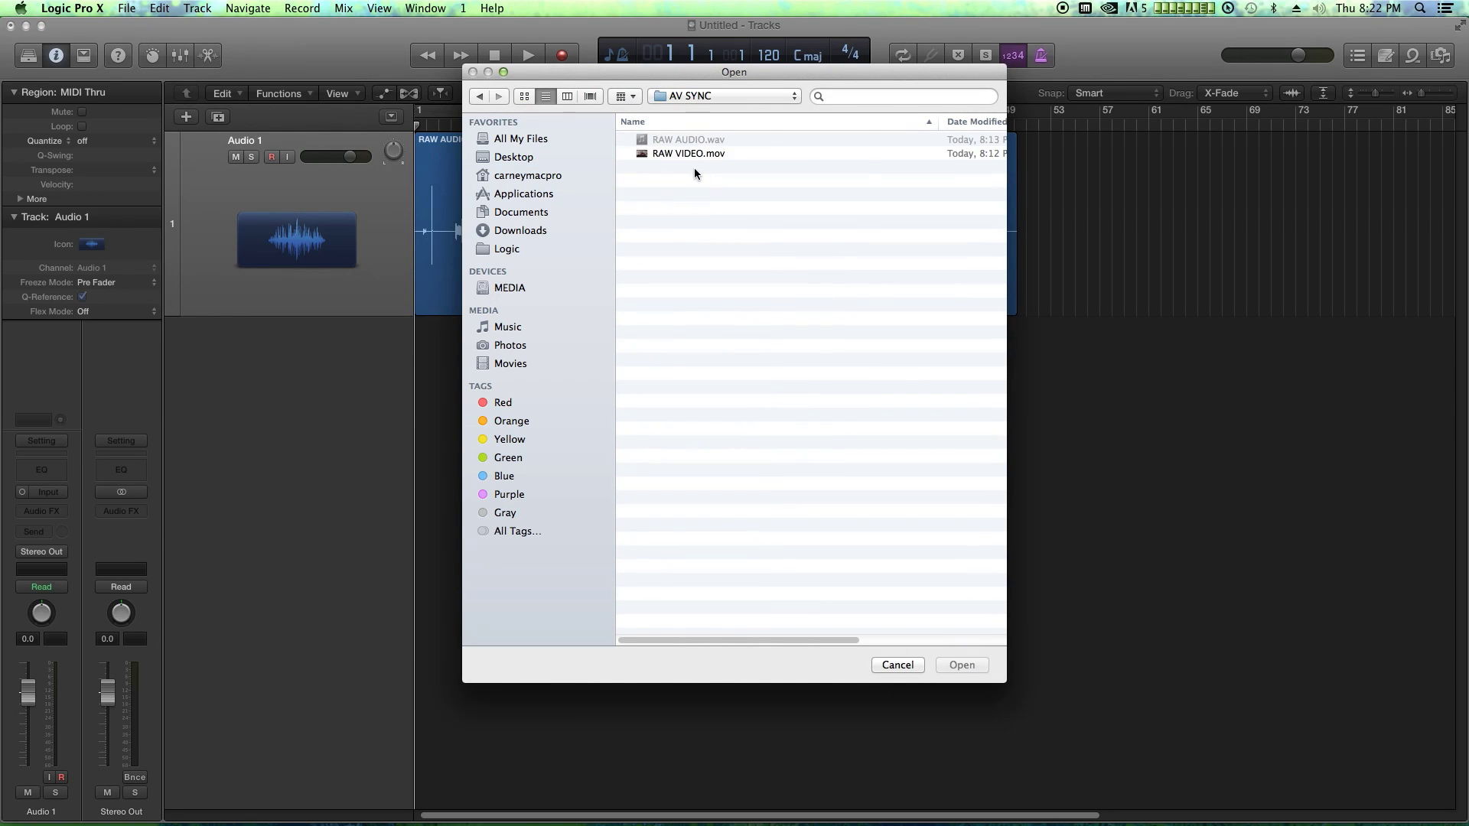
{"action": "double_click", "coordinate": [681, 153]}
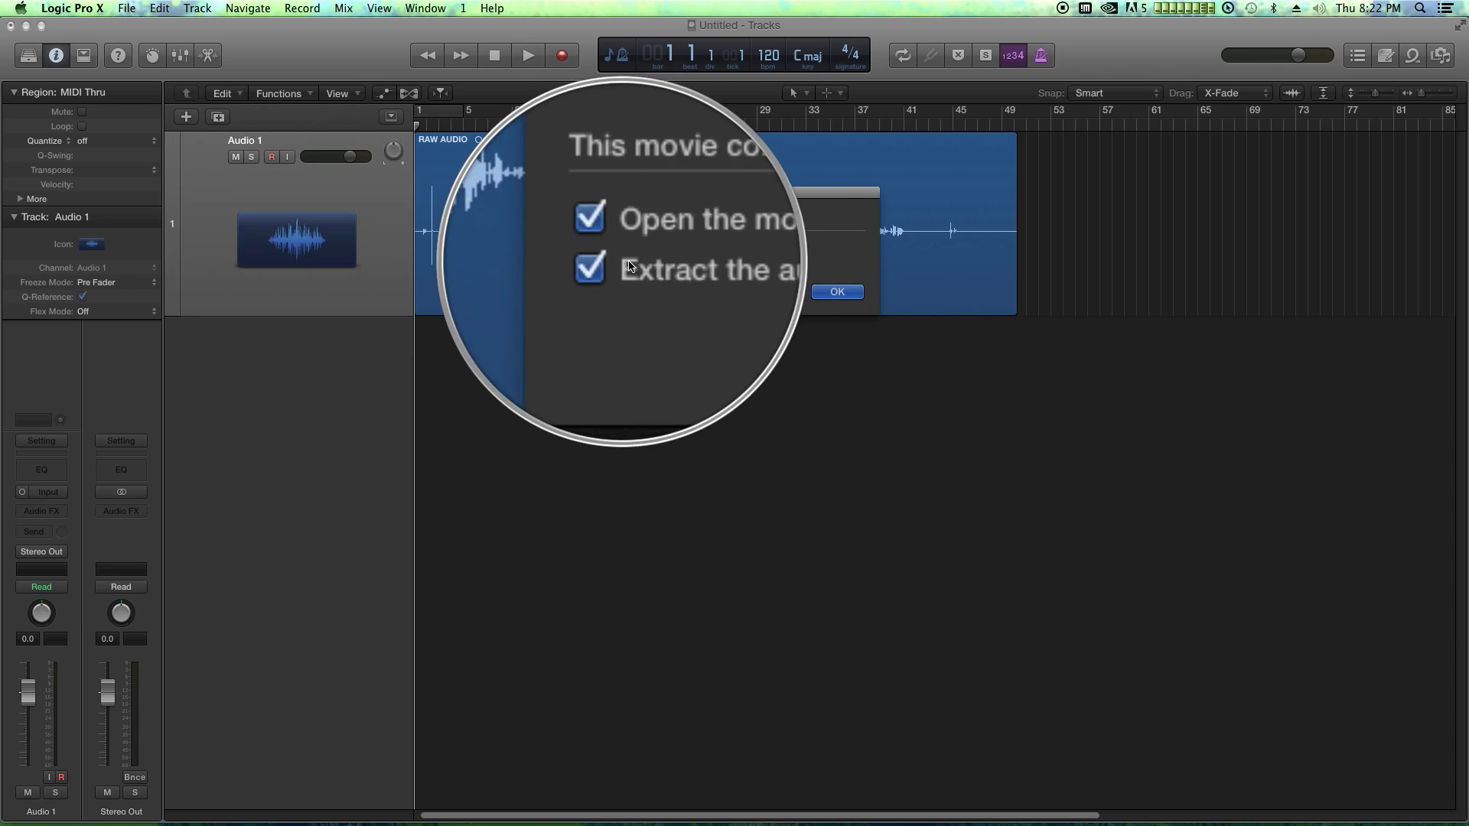
Step: Open the movie with audio extraction at a project frame rate of 30 fps, exporting both sound channels on separate tracks
{"action": "left_click", "coordinate": [817, 293]}
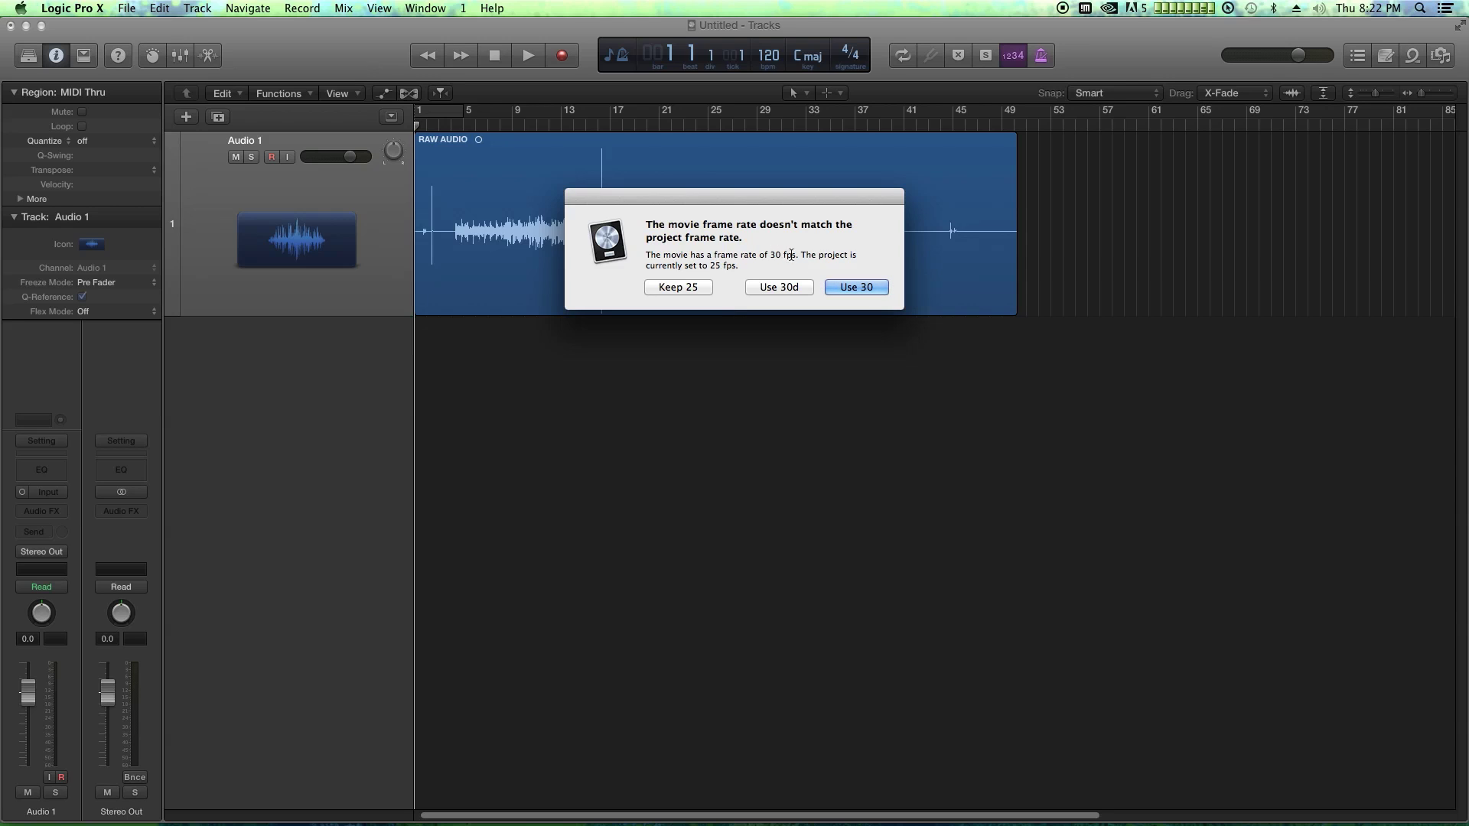
{"action": "left_click", "coordinate": [847, 289]}
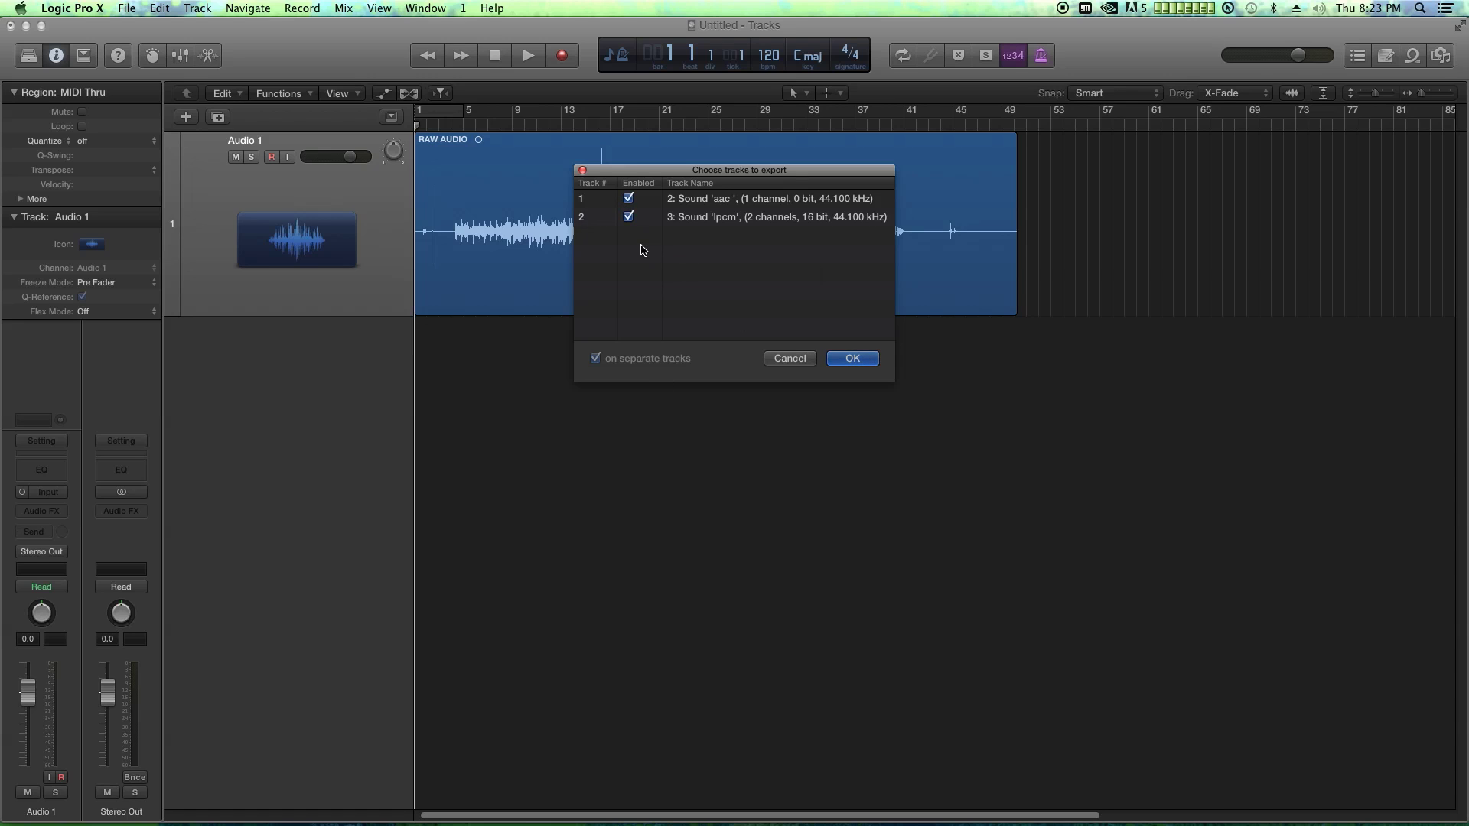
{"action": "left_click", "coordinate": [838, 358]}
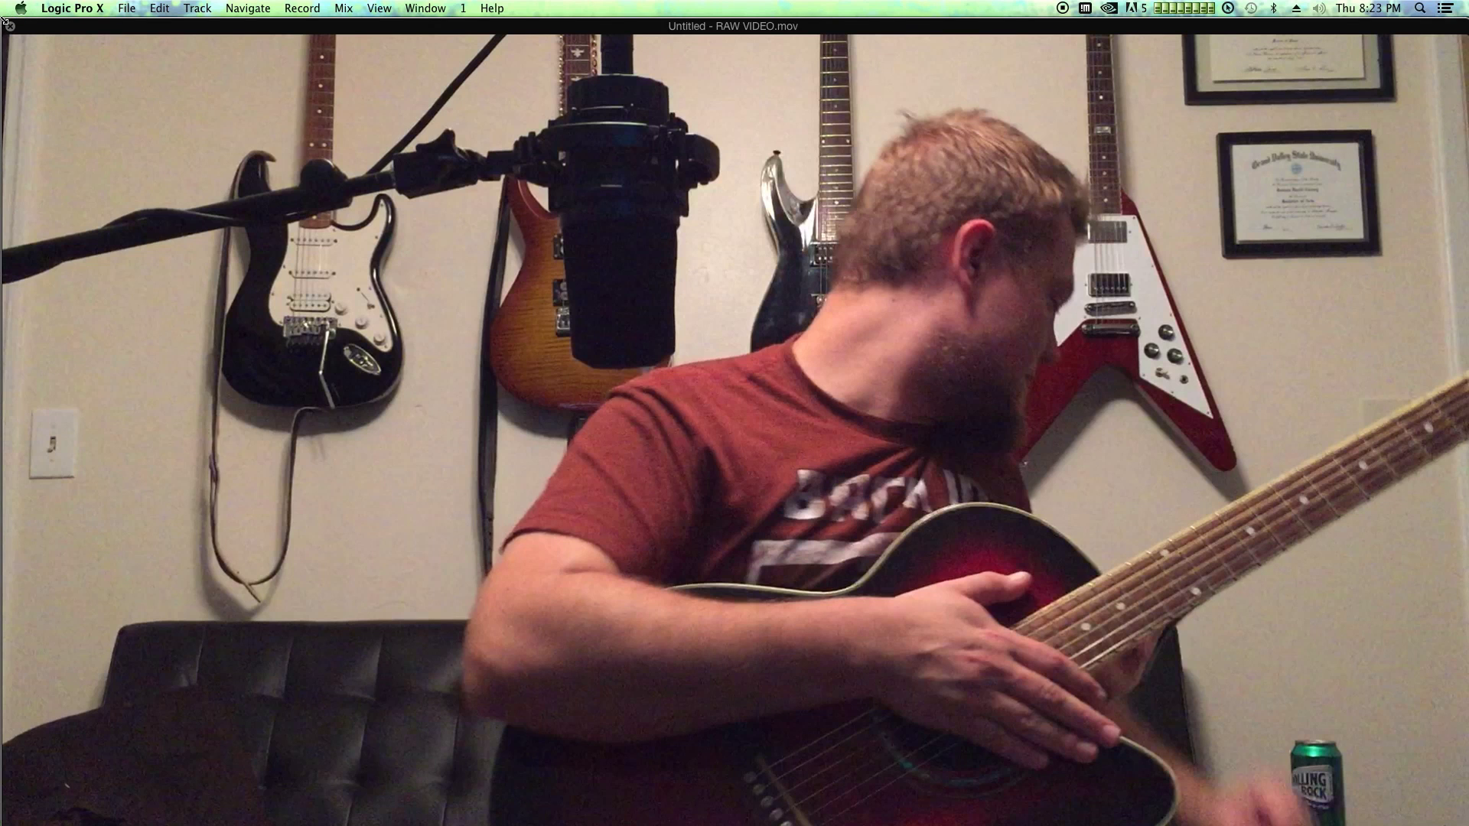
Step: Shrink the movie window so the tracks can be seen and delete the RAW VIDEO_ch3 track
{"action": "left_click_drag", "start_coordinate": [3, 22], "coordinate": [992, 490]}
{"action": "left_click", "coordinate": [257, 415]}
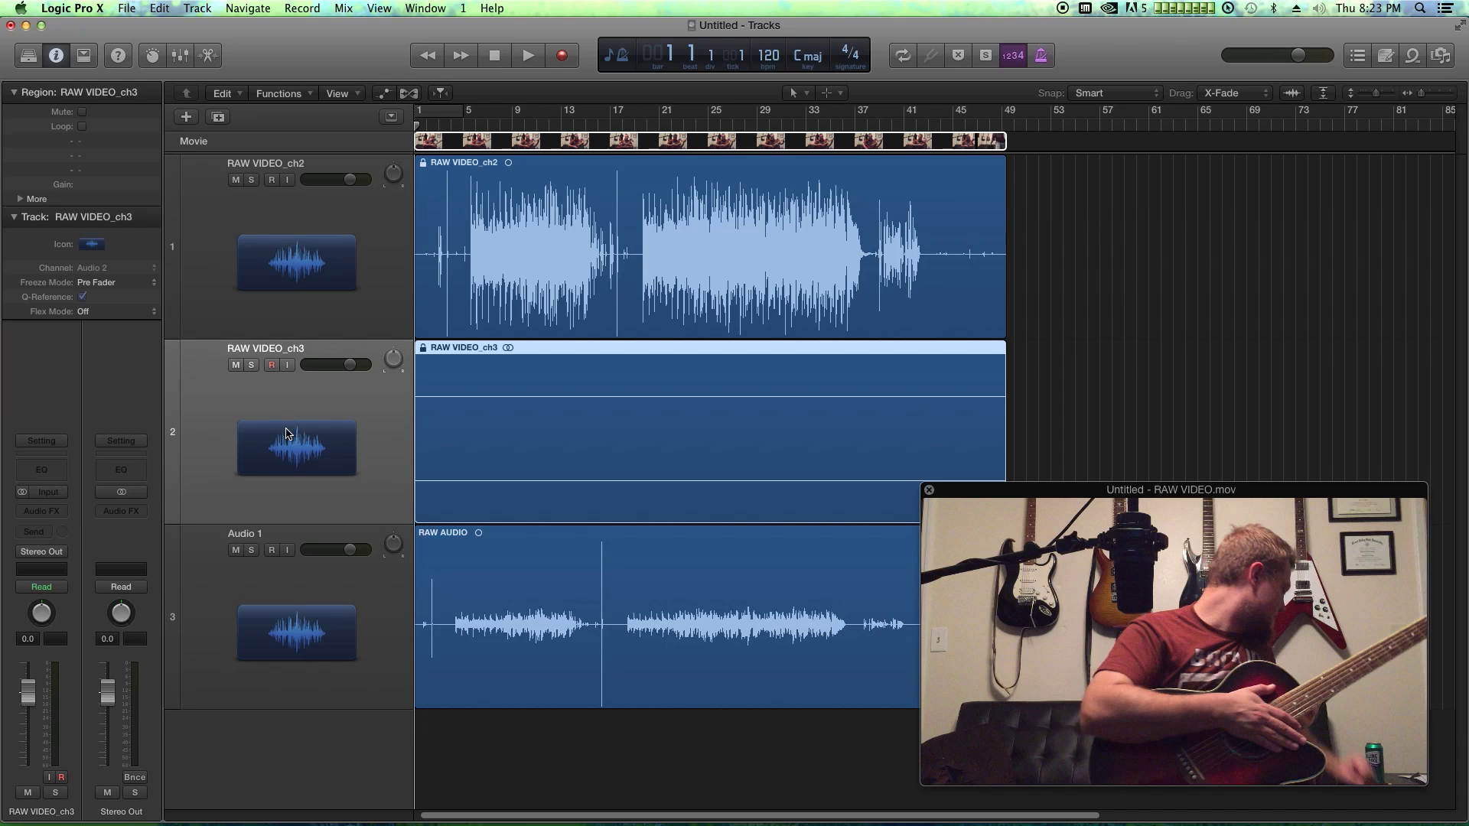
{"action": "key", "text": "super+BackSpace"}
Step: Examine the waveforms of the RAW VIDEO_ch2 and RAW AUDIO regions, comparing the positions of their clap peaks
{"action": "left_click", "coordinate": [324, 250]}
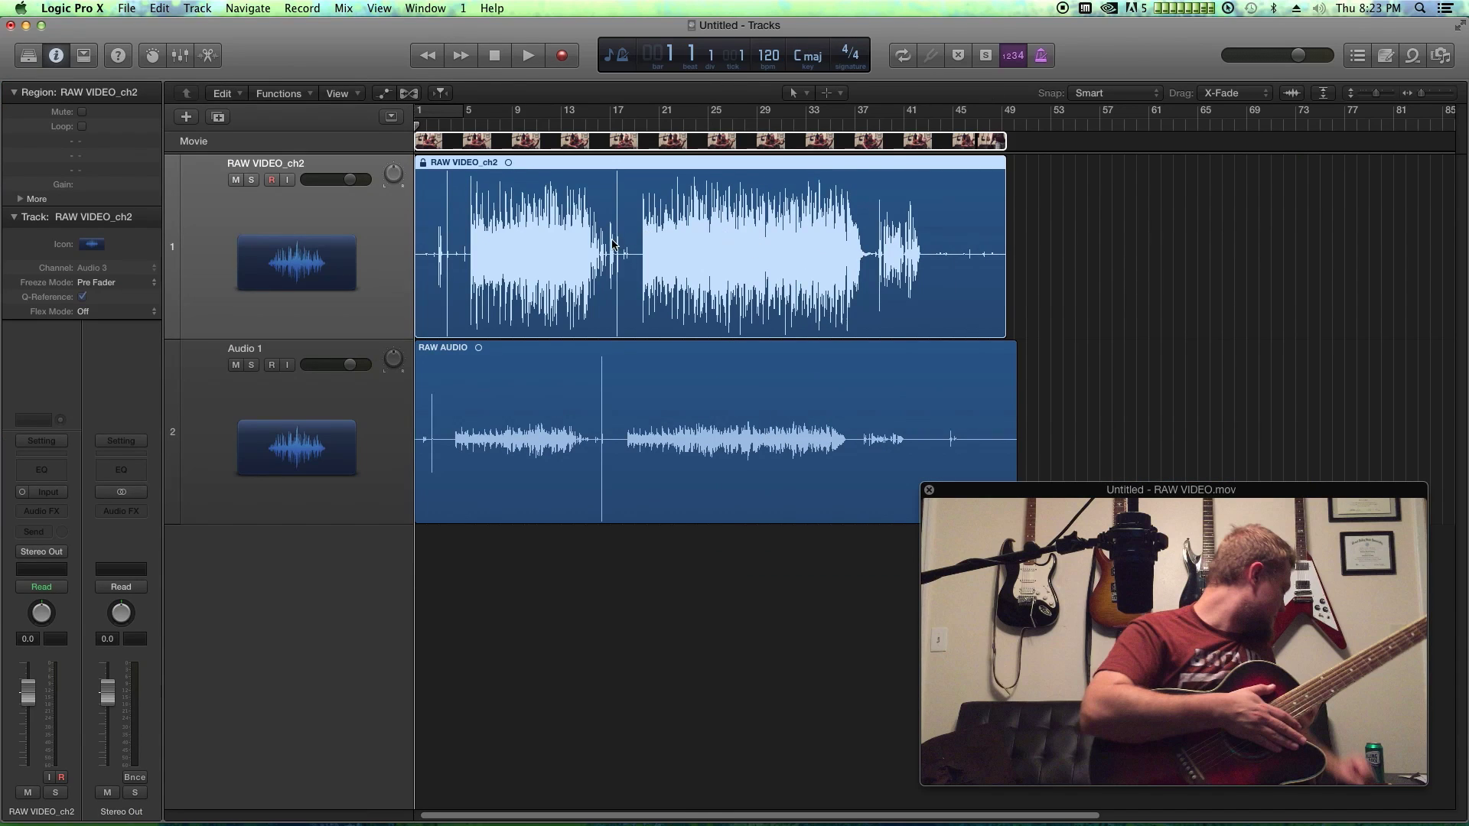
{"action": "key", "text": "super+Right"}
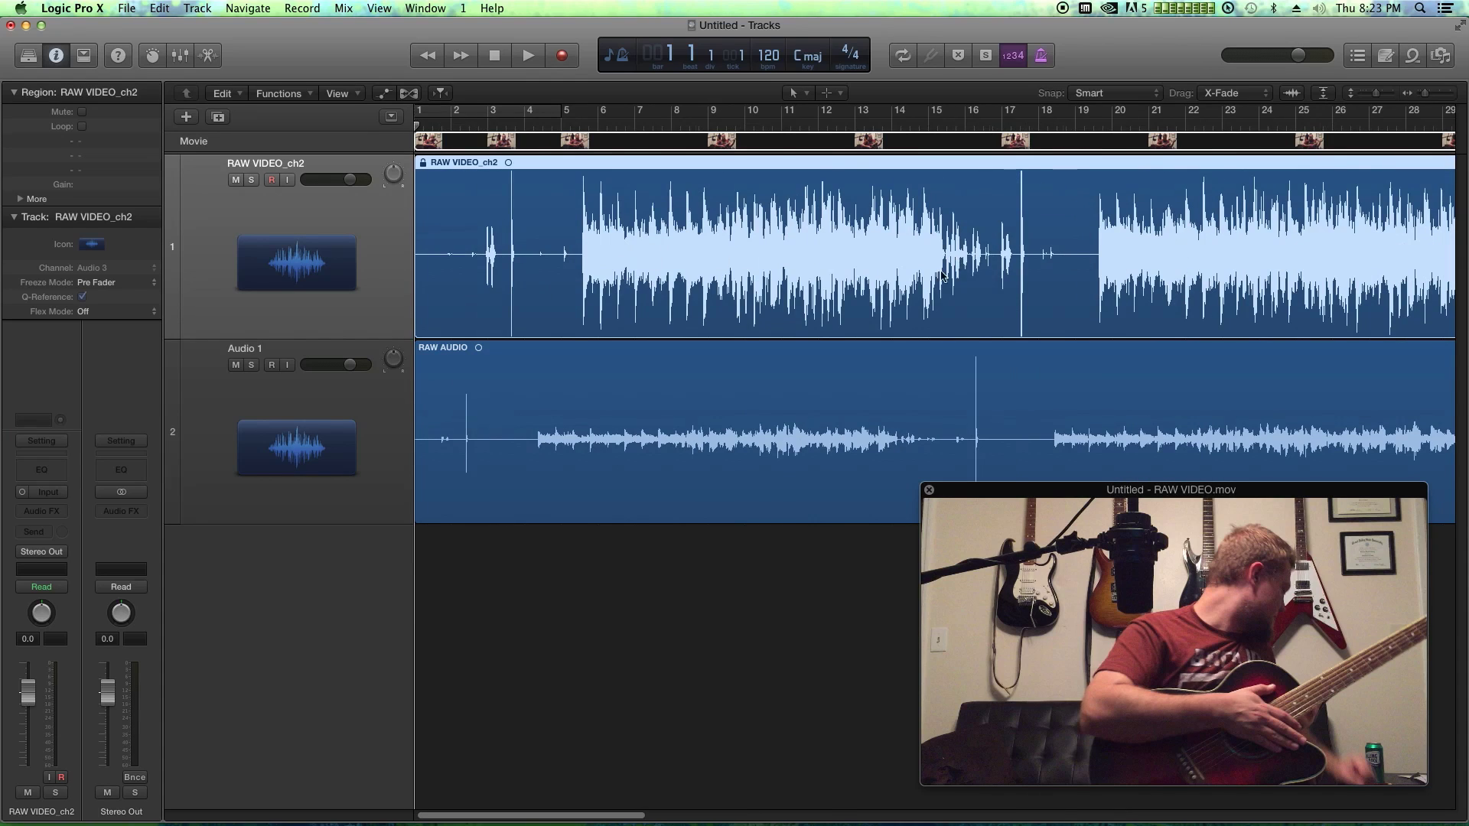
{"action": "key", "text": "super+Left"}
{"action": "key", "text": "super+Left"}
{"action": "left_click", "coordinate": [1107, 298]}
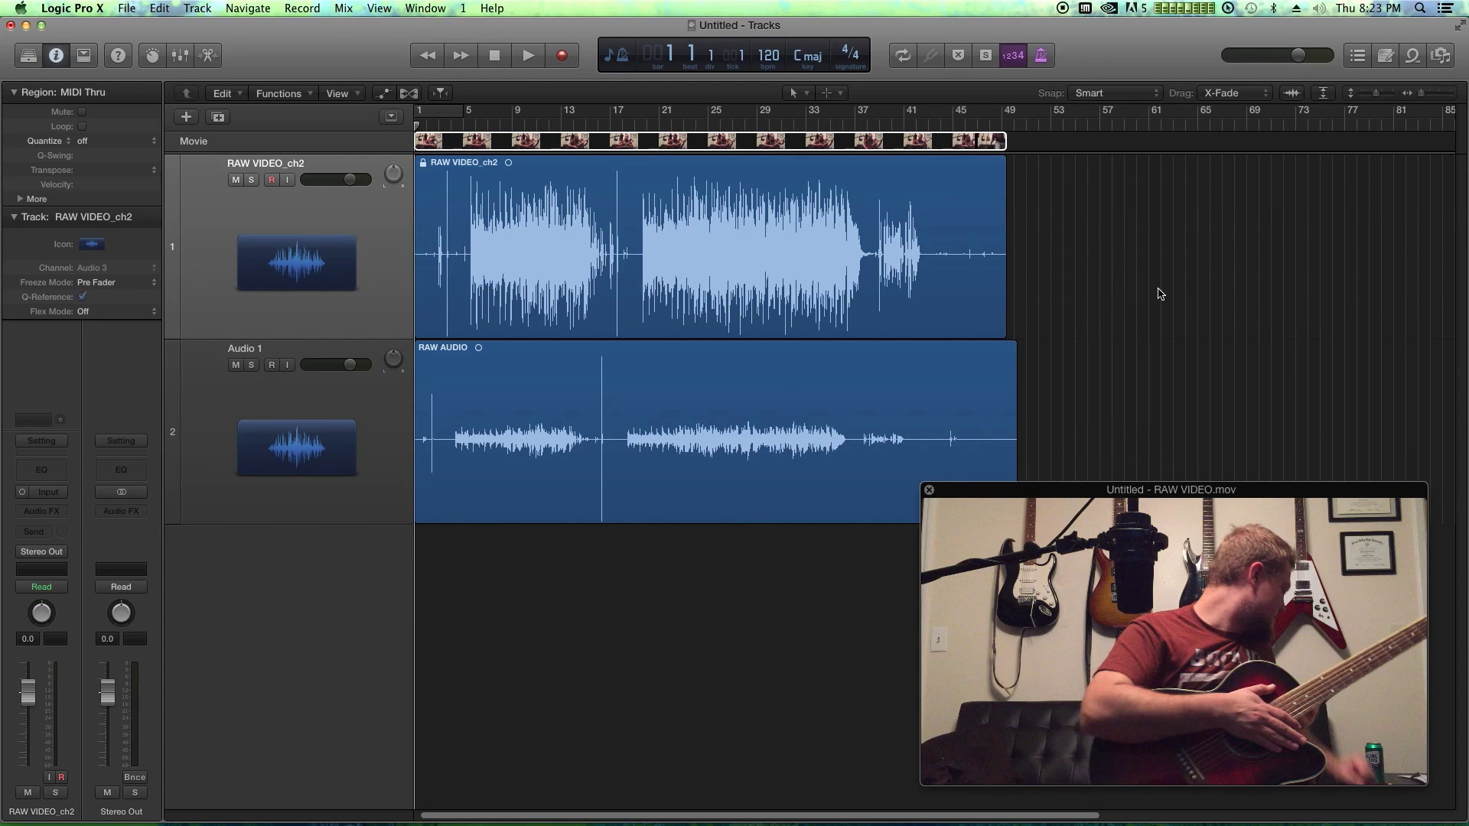
{"action": "mouse_move", "coordinate": [1177, 491]}
{"action": "left_mouse_down"}
{"action": "mouse_move", "coordinate": [1157, 494]}
{"action": "mouse_move", "coordinate": [1179, 496]}
{"action": "left_mouse_up"}
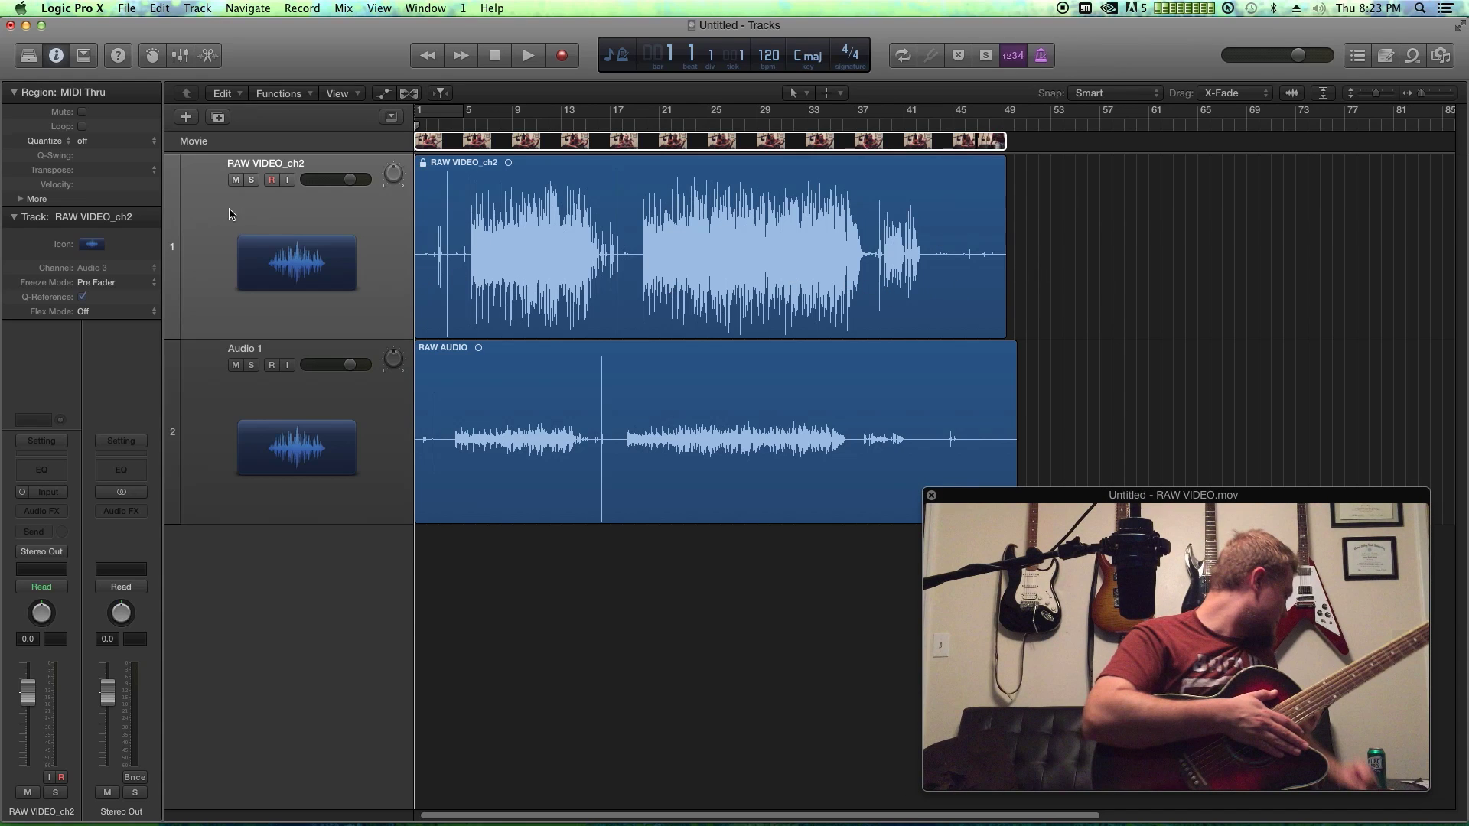
{"action": "left_click", "coordinate": [230, 213]}
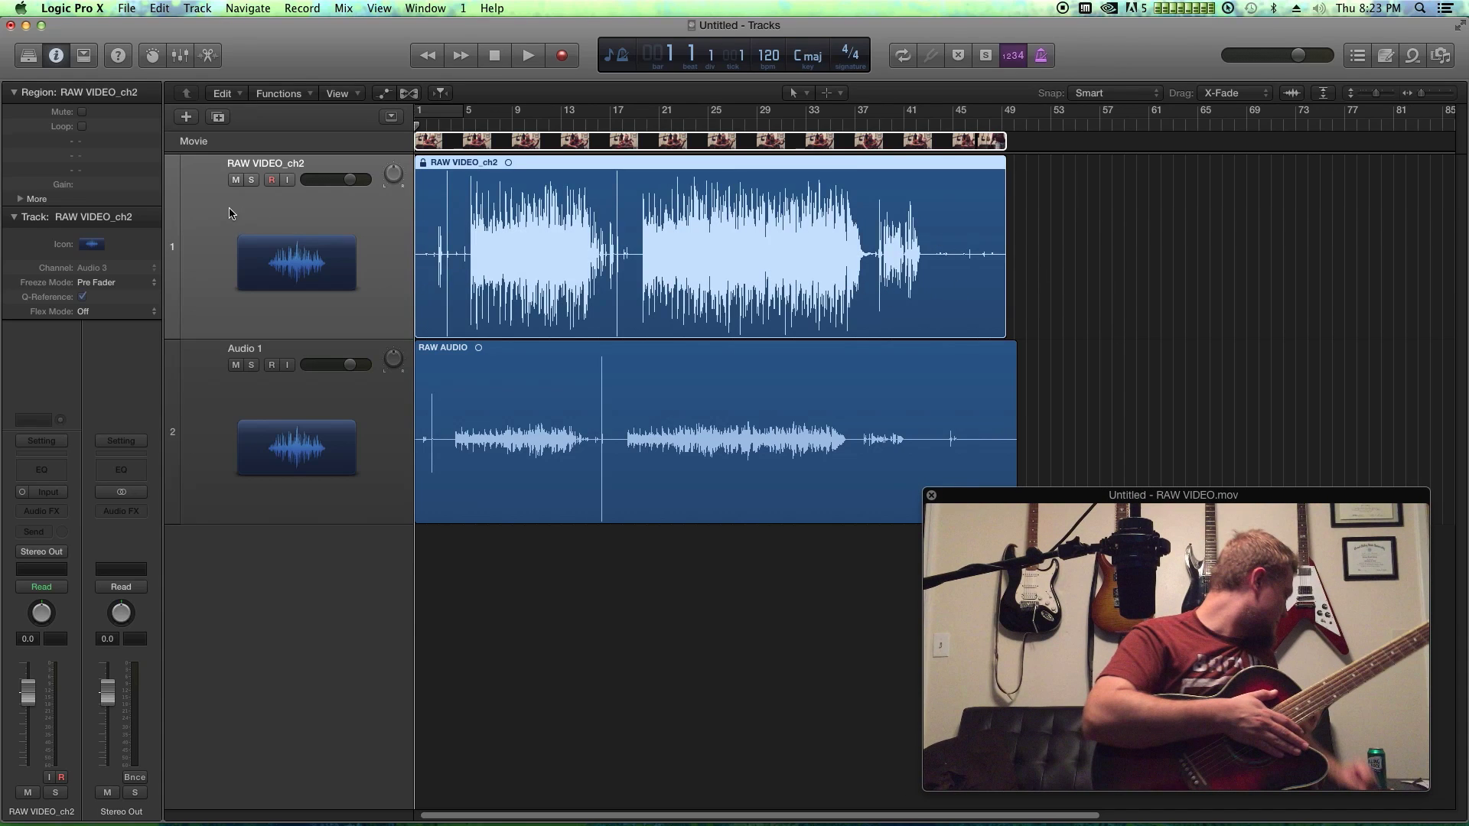
{"action": "left_click", "coordinate": [1070, 268]}
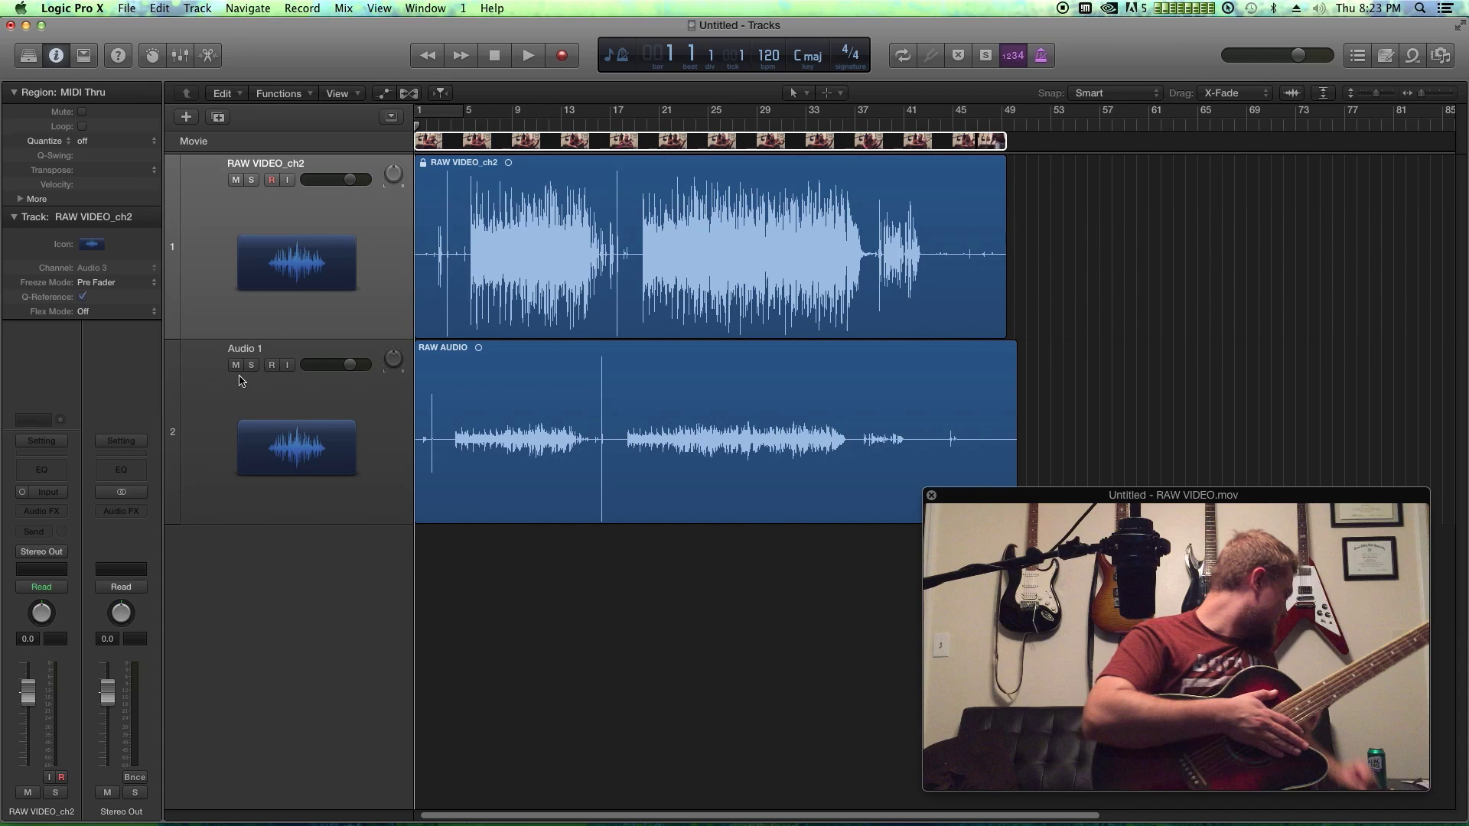
Step: Mute the Audio 1 track and rename it C414
{"action": "left_click", "coordinate": [236, 365]}
{"action": "left_click", "coordinate": [237, 404]}
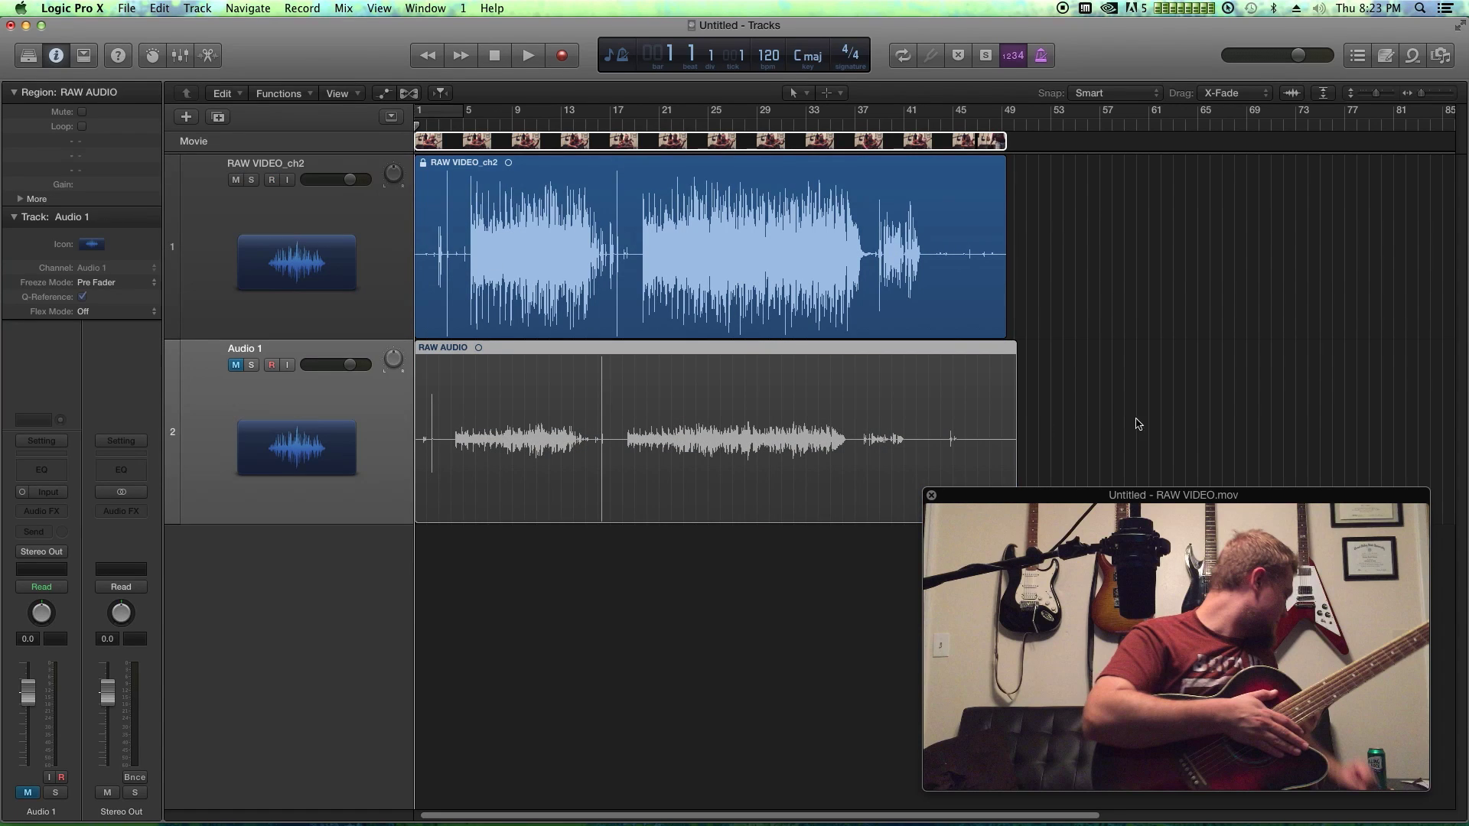
{"action": "double_click", "coordinate": [248, 353]}
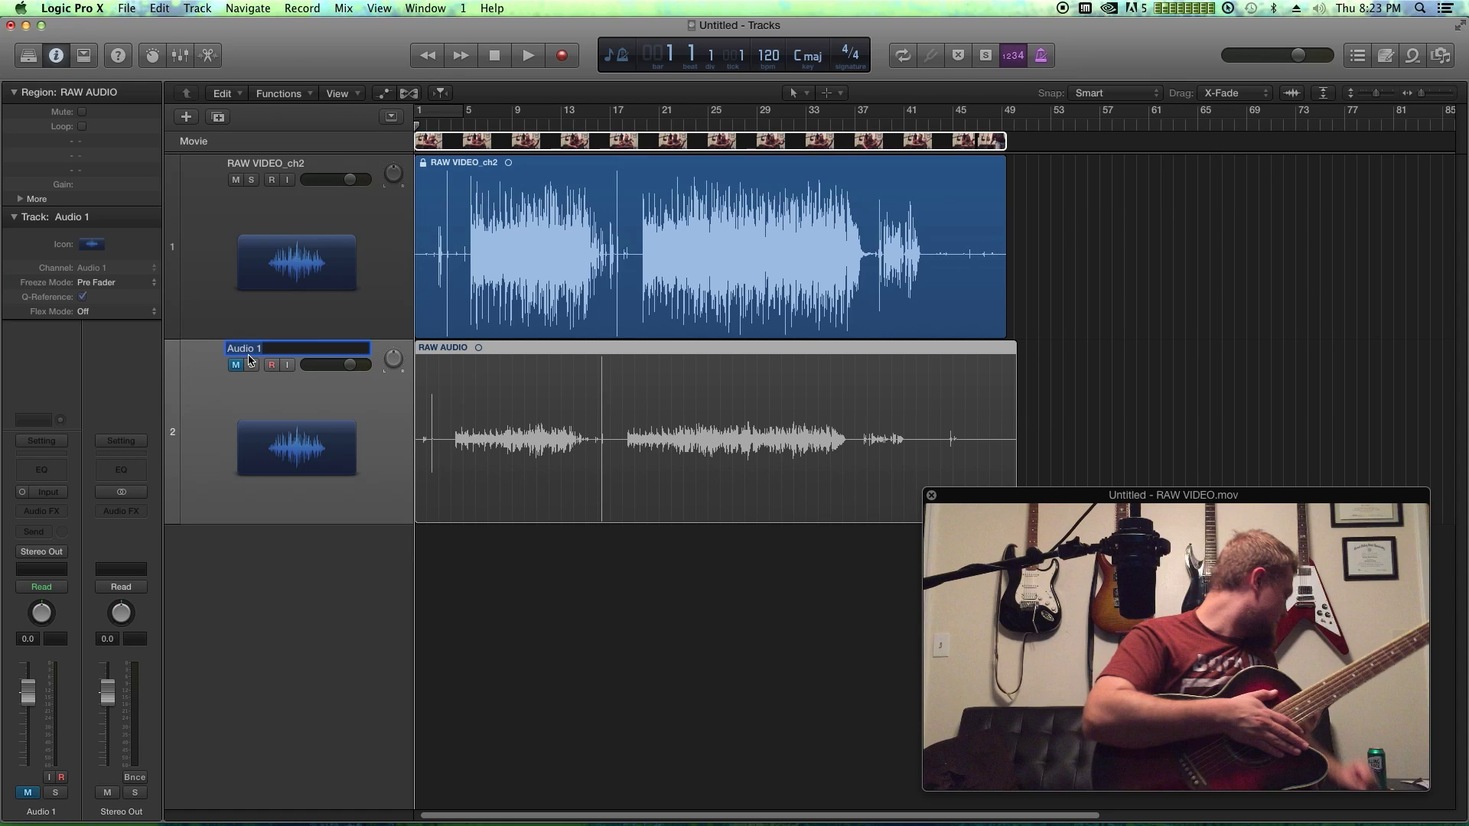
{"action": "type", "text": "V414"}
{"action": "key", "text": "Return"}
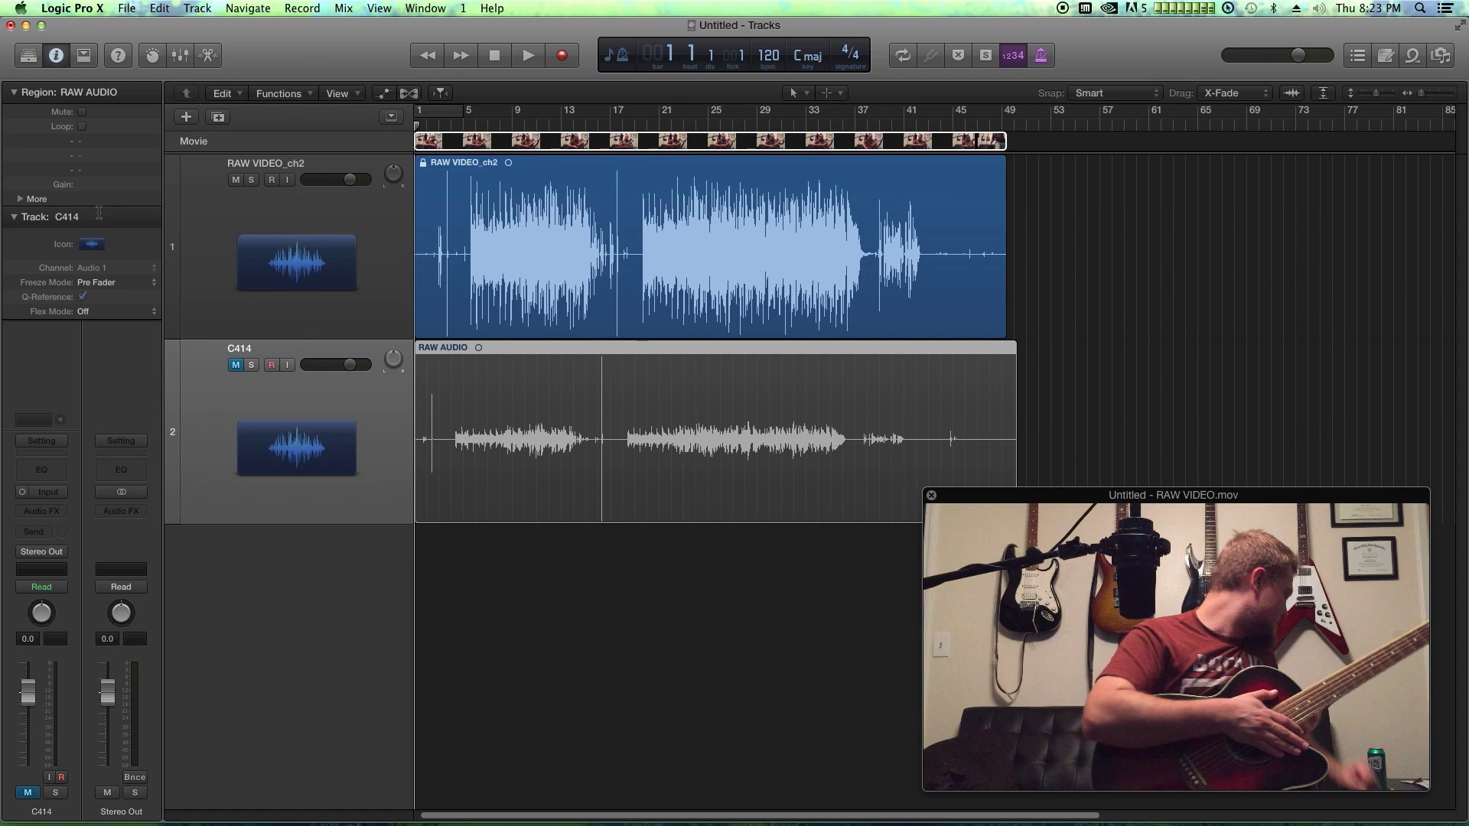
Step: Rename the RAW VIDEO_ch2 track as VIDEO AUDIO
{"action": "double_click", "coordinate": [269, 161]}
{"action": "type", "text": "V"}
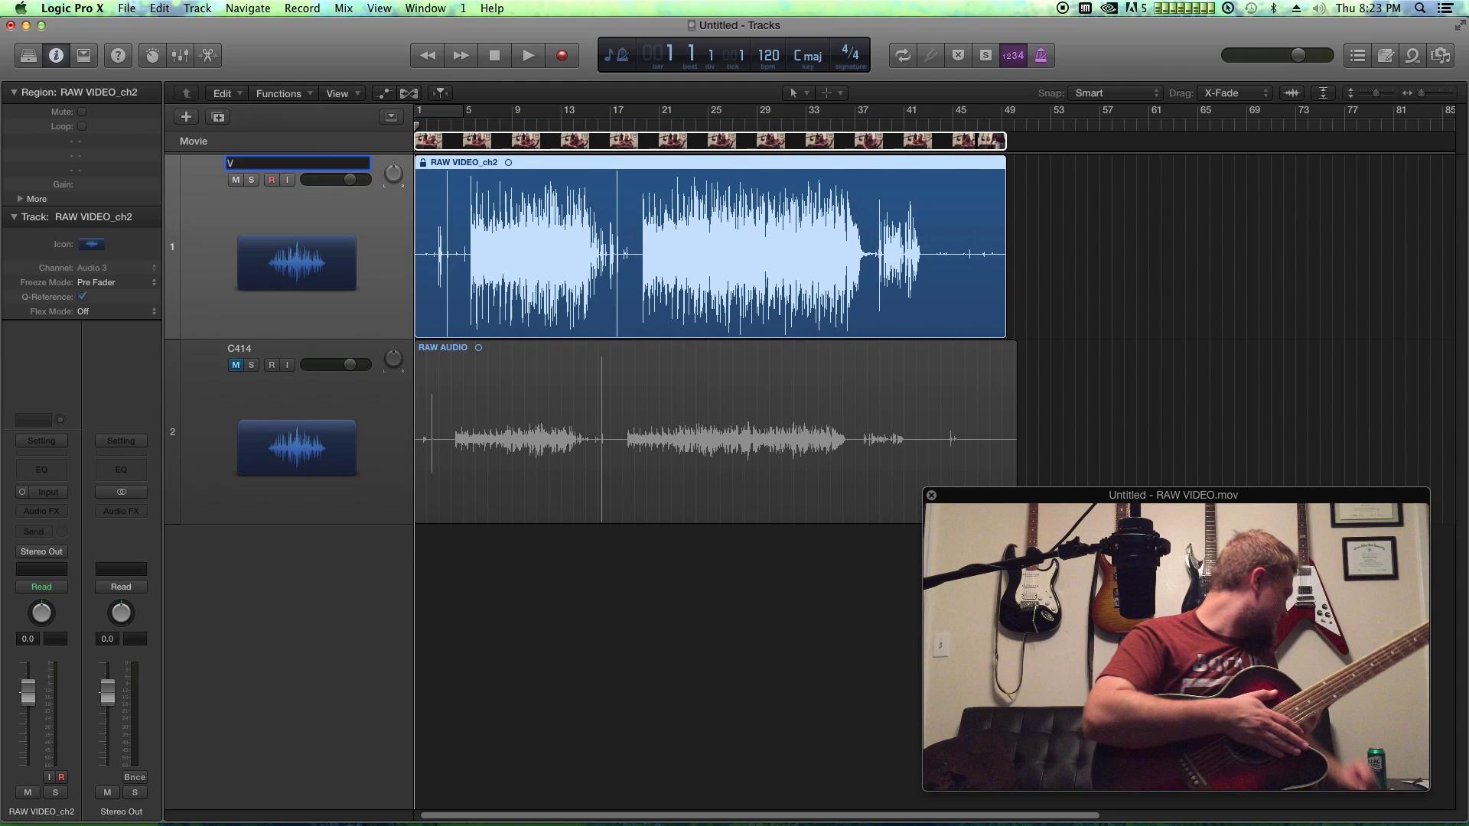
{"action": "type", "text": "IDEO AUDIO"}
{"action": "key", "text": "Return"}
Step: Move the movie window clear of the opening waveforms and play from bar 1 to hear VIDEO AUDIO against the picture
{"action": "key", "text": "super+Right"}
{"action": "key", "text": "super+Right"}
{"action": "key", "text": "super+Right"}
{"action": "key", "text": "super+Right"}
{"action": "key", "text": "super+Right"}
{"action": "key", "text": "super+Right"}
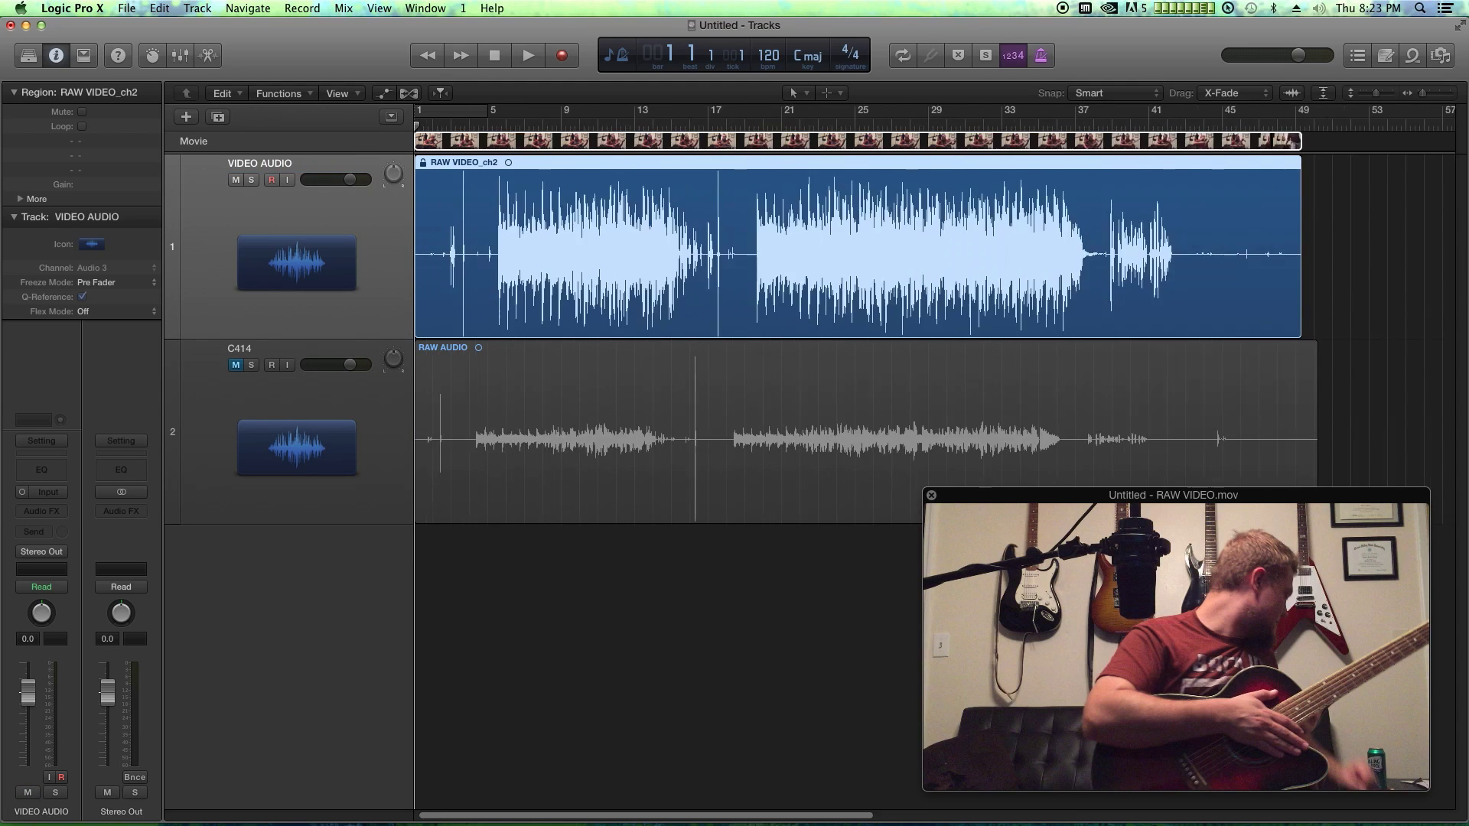
{"action": "key", "text": "super+Right"}
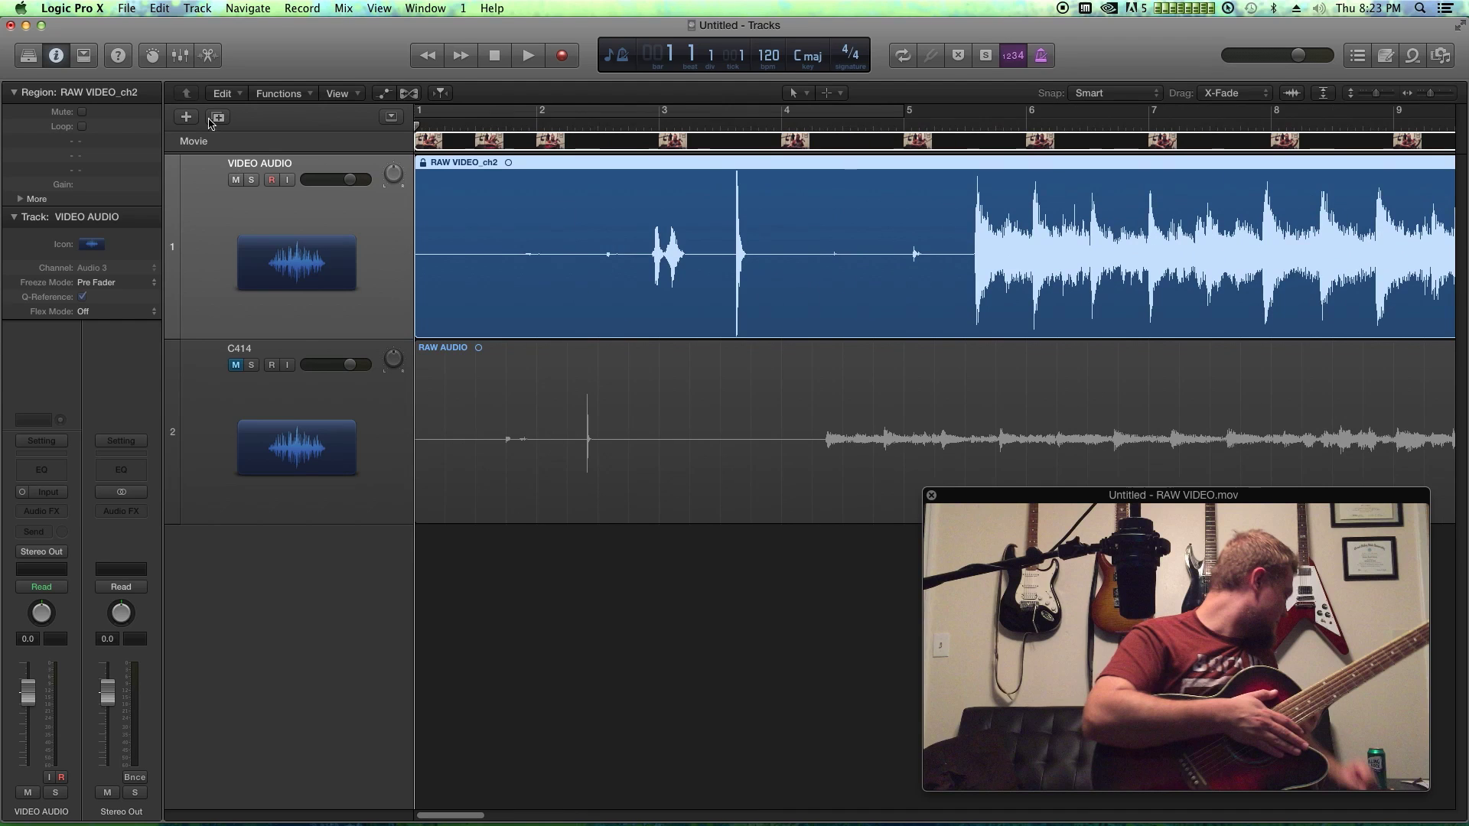
{"action": "left_click", "coordinate": [676, 544]}
{"action": "left_click_drag", "start_coordinate": [998, 538], "coordinate": [918, 479]}
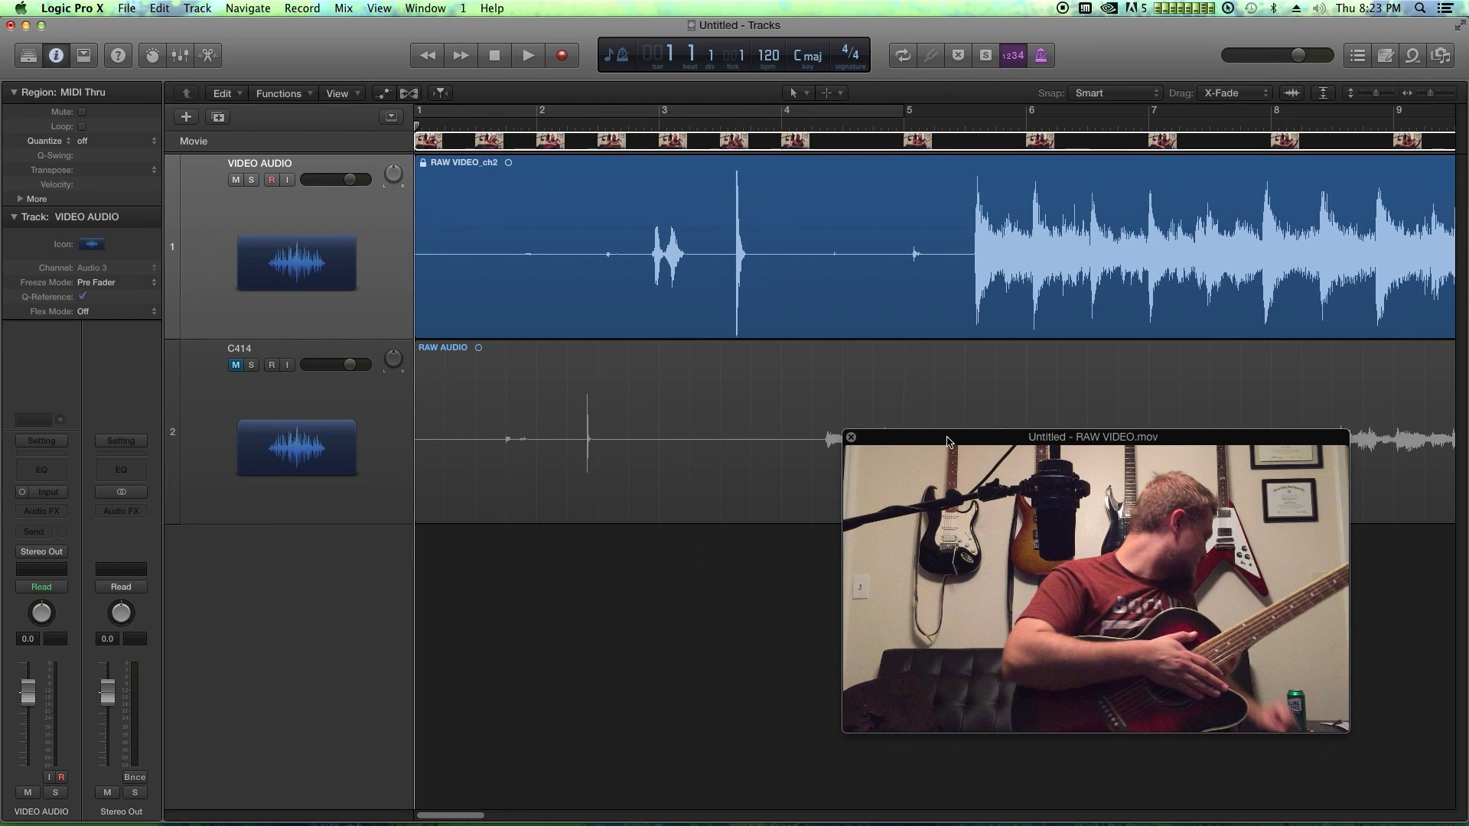
{"action": "key", "text": "space"}
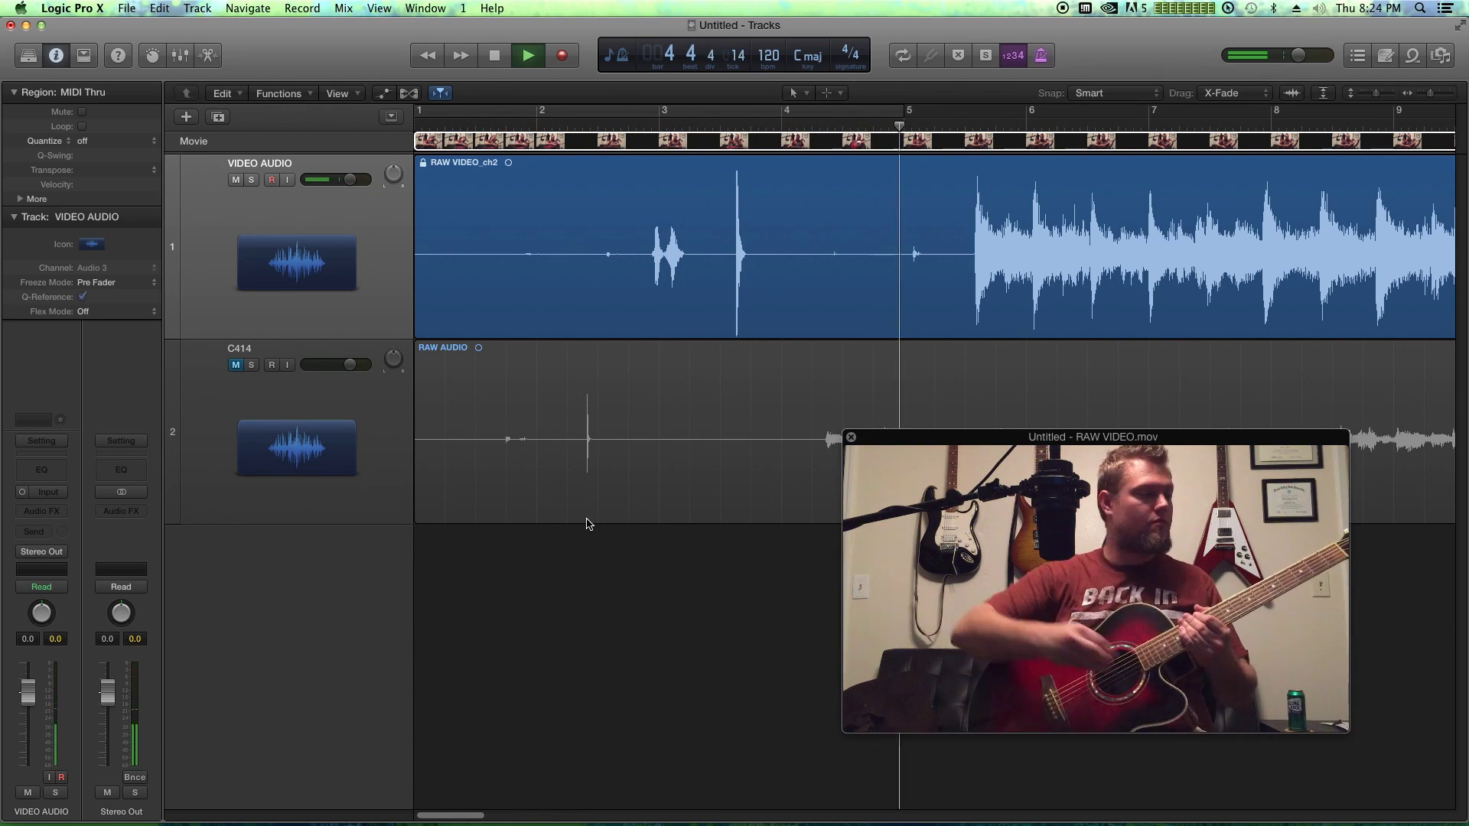
{"action": "key", "text": "space"}
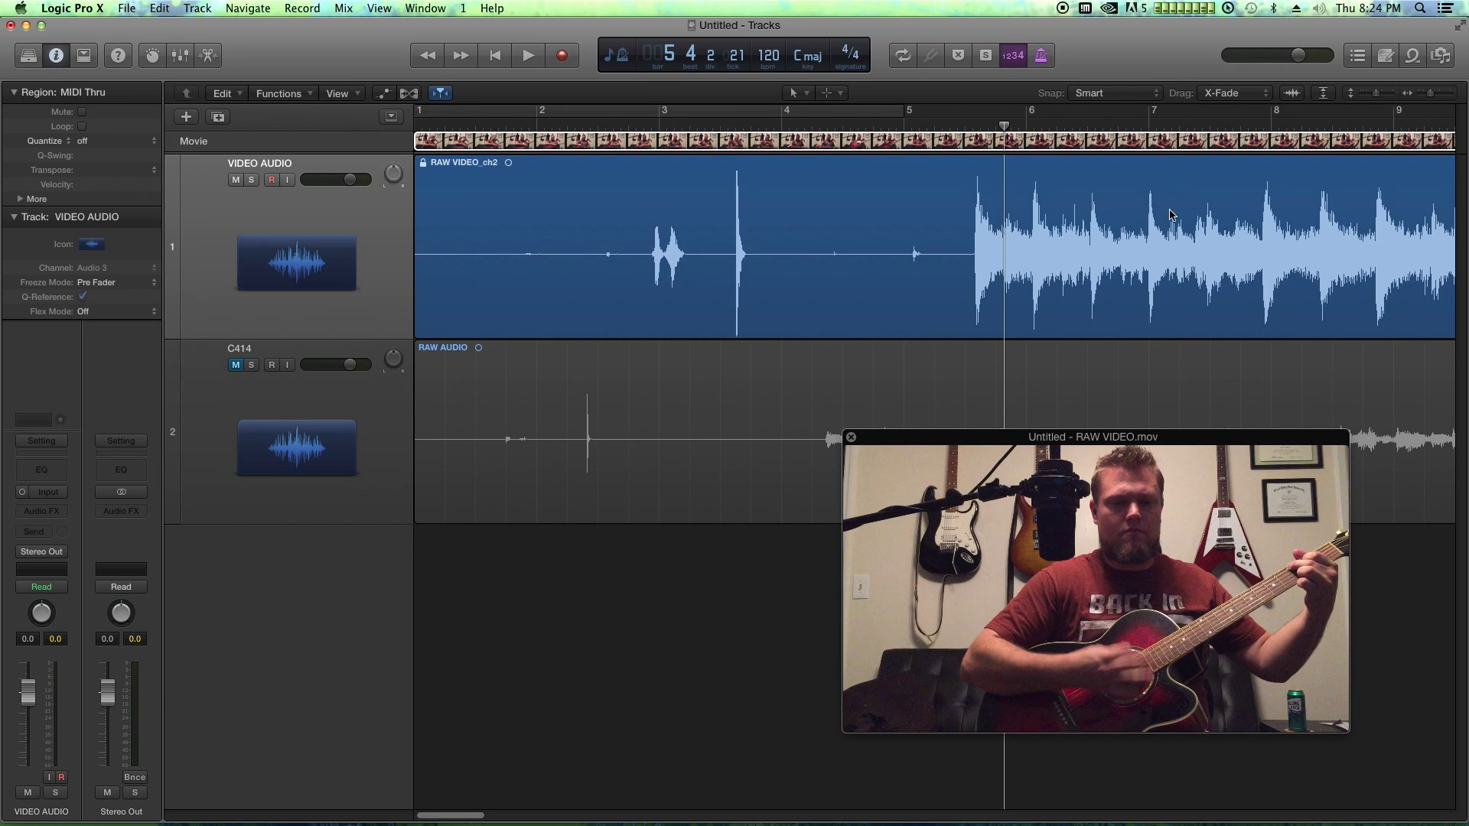
Step: Try to move the locked RAW VIDEO_ch2 region and examine its SMPTE lock options, leaving the position locked
{"action": "left_click_drag", "start_coordinate": [827, 264], "coordinate": [797, 253]}
{"action": "left_click", "coordinate": [648, 606]}
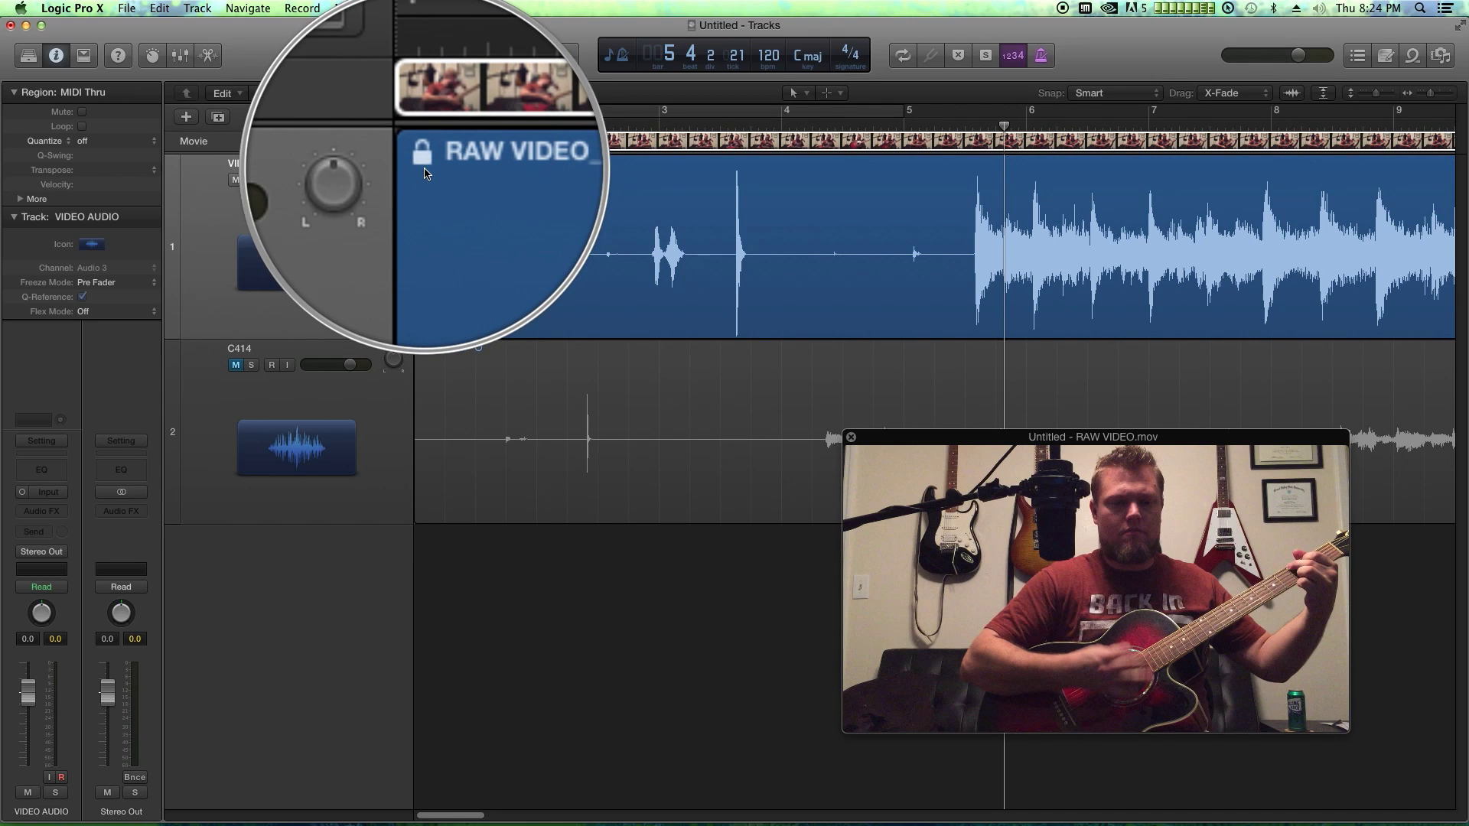
{"action": "left_click", "coordinate": [438, 202]}
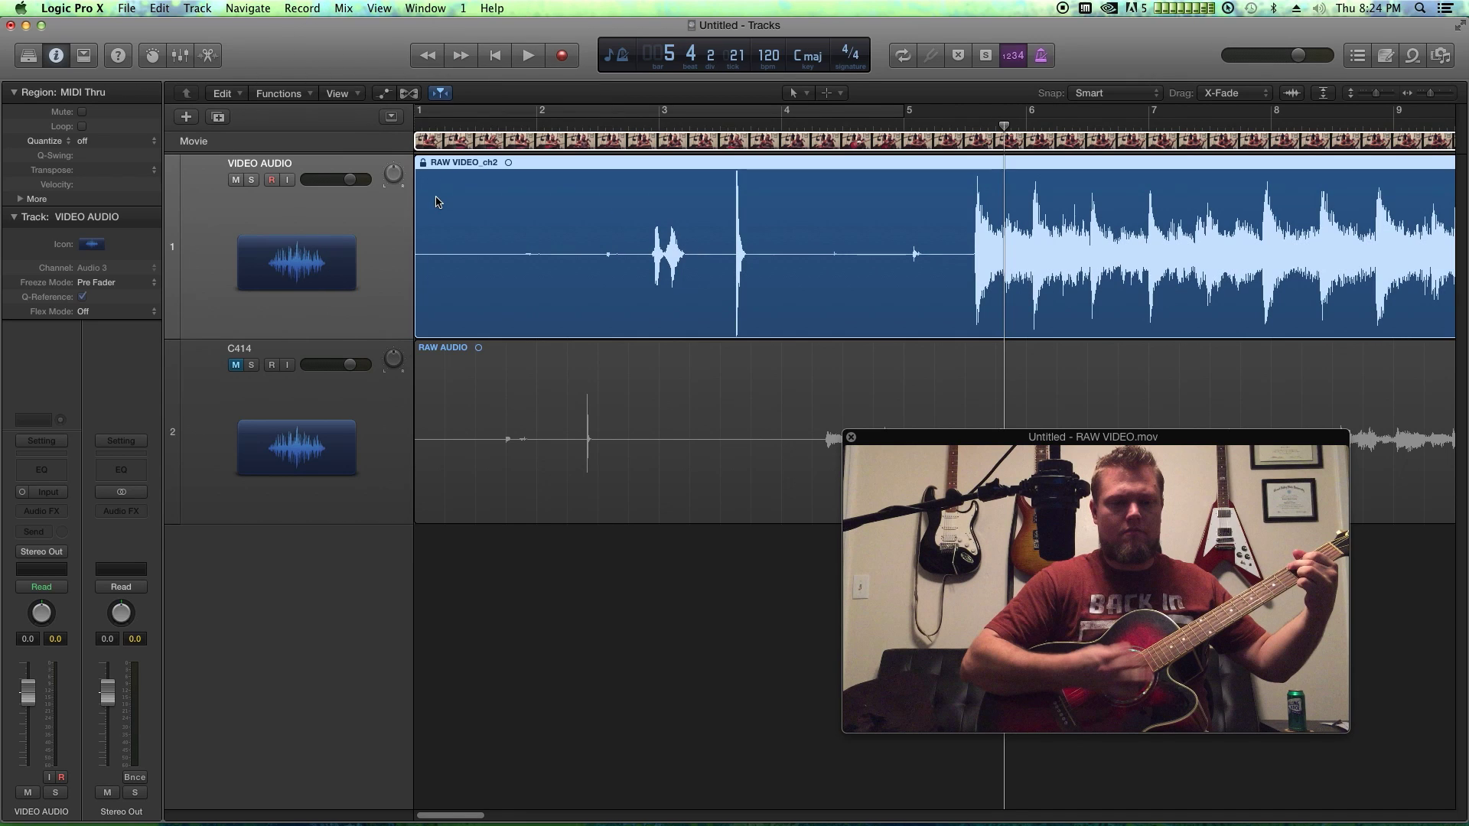
{"action": "right_click", "coordinate": [438, 202]}
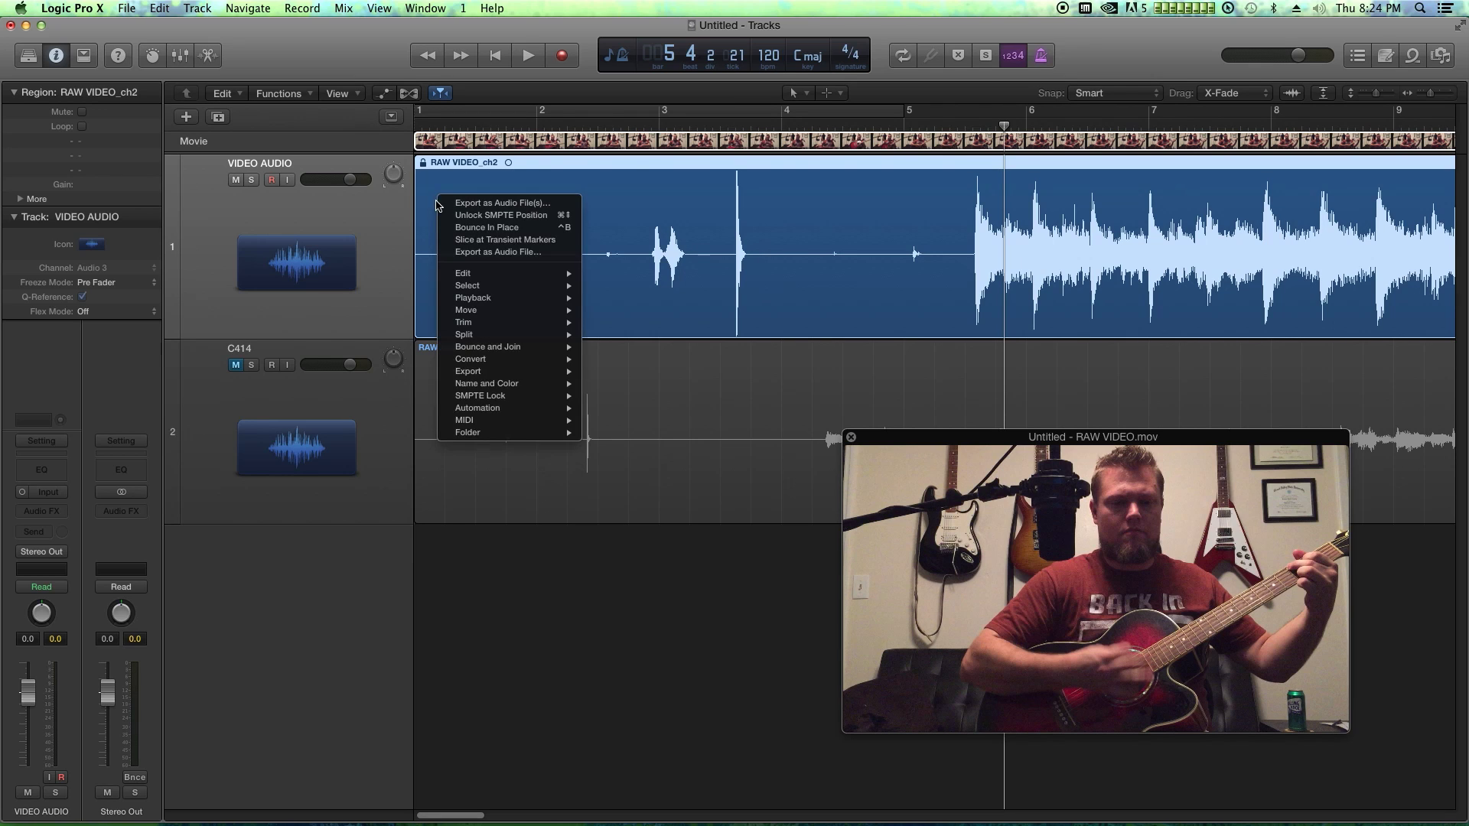
{"action": "mouse_move", "coordinate": [490, 398]}
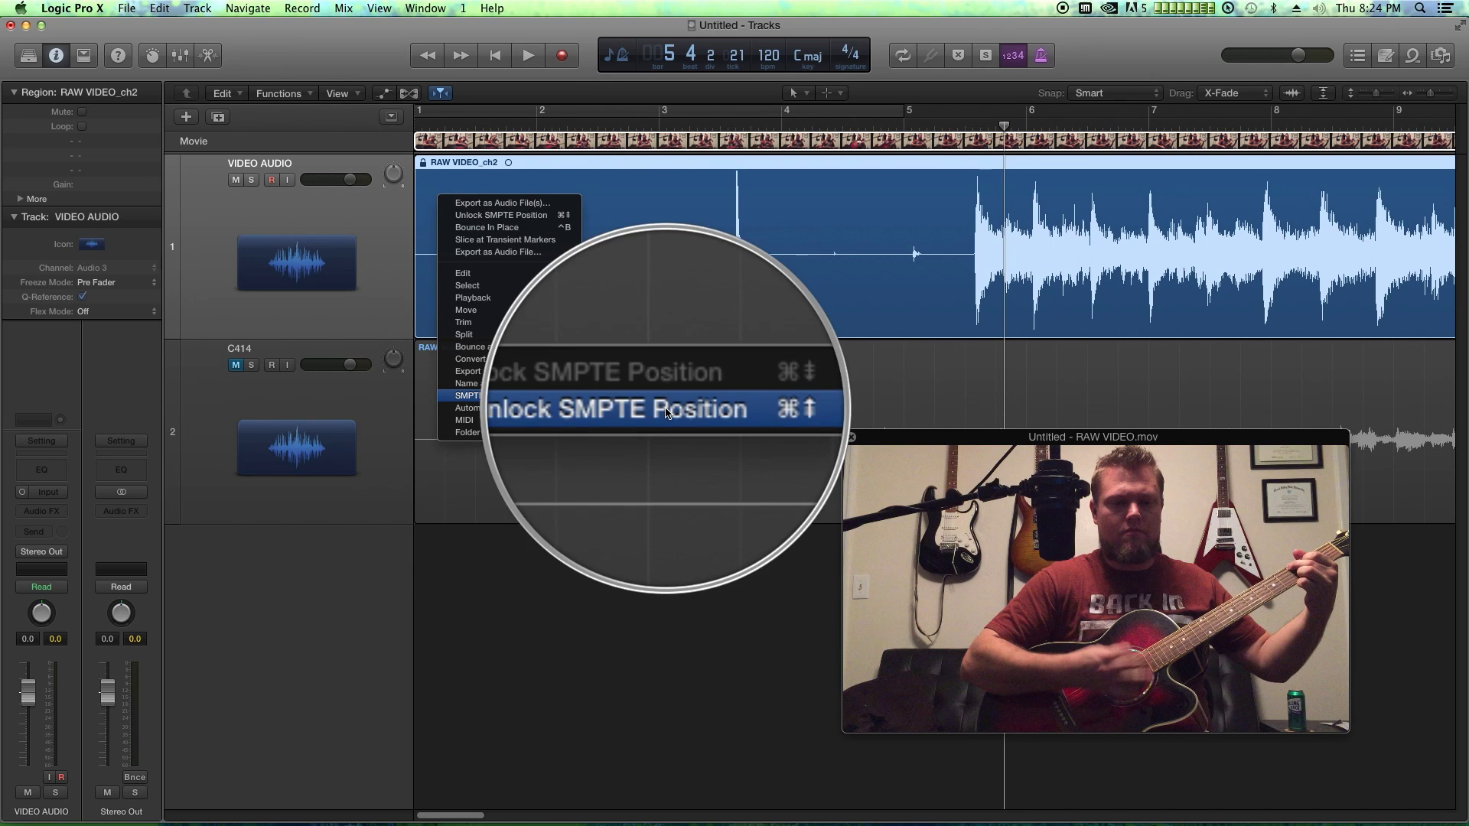
{"action": "left_click", "coordinate": [641, 585]}
{"action": "left_click", "coordinate": [589, 568]}
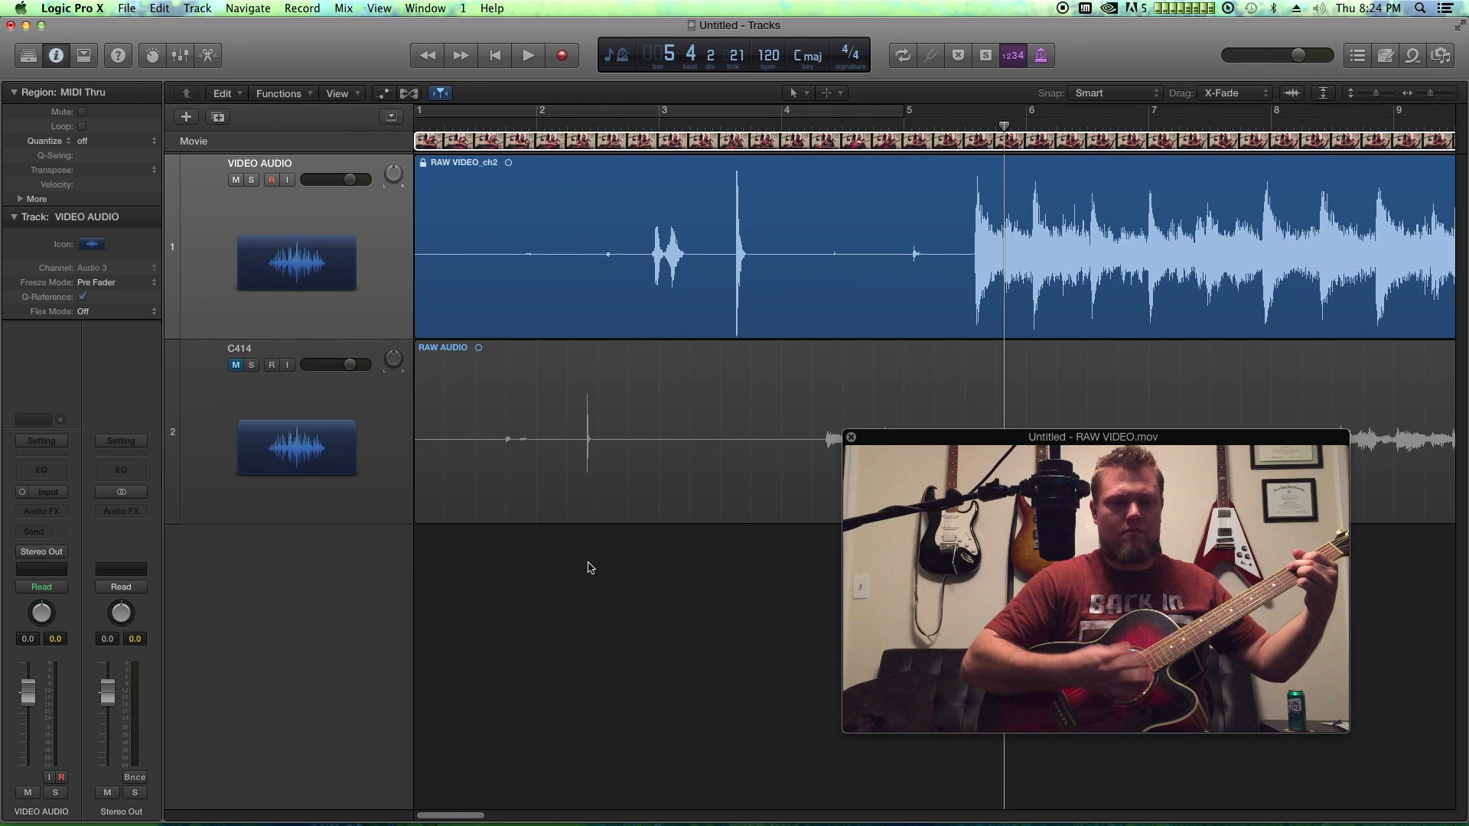
Step: Unmute the C414 track and move the RAW AUDIO region to about 2 2 1, roughly lining up its first clap with VIDEO AUDIO
{"action": "left_click", "coordinate": [236, 365]}
{"action": "left_click", "coordinate": [332, 436]}
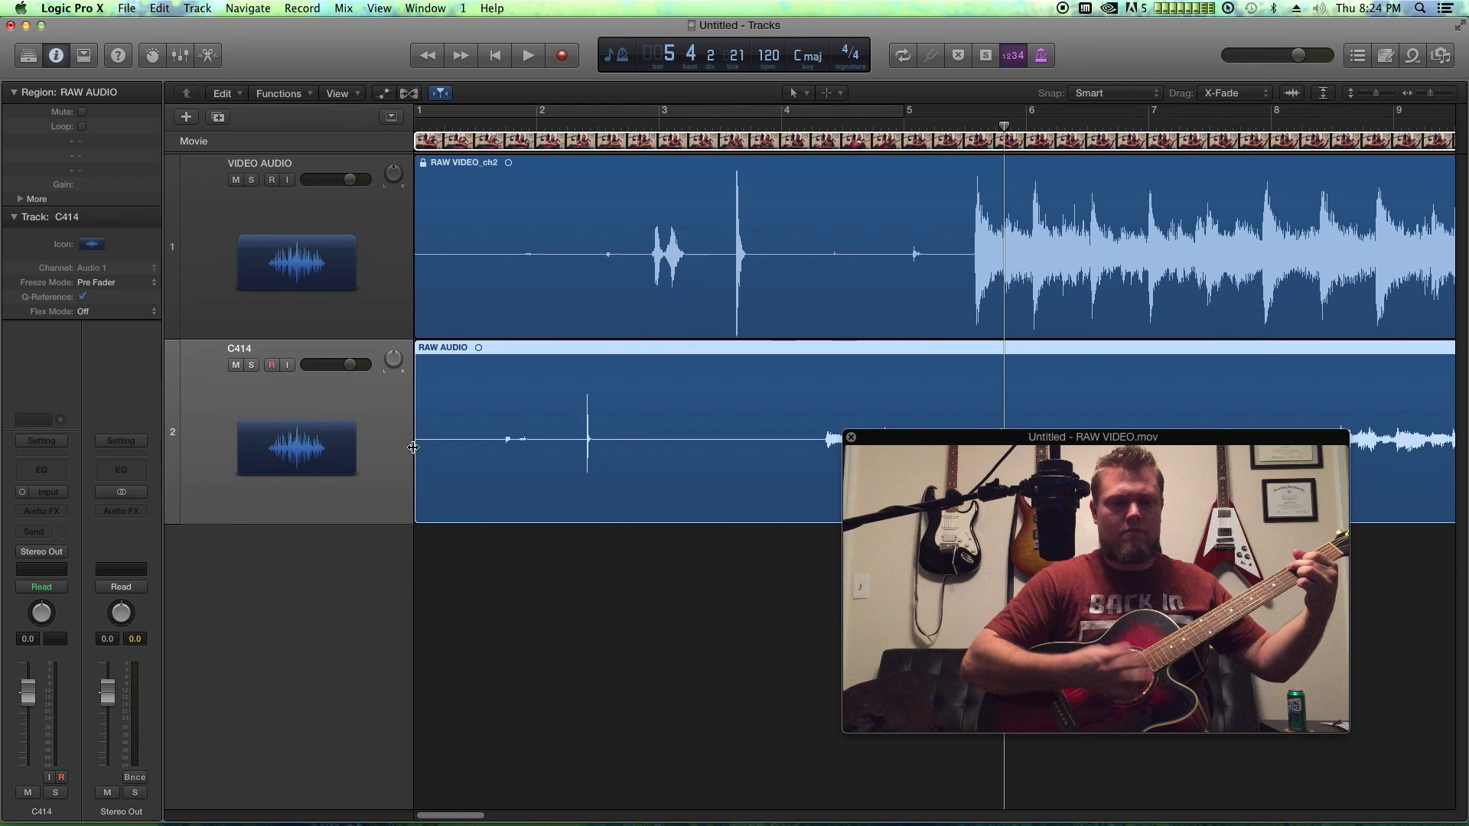
{"action": "left_click", "coordinate": [567, 582]}
{"action": "left_click_drag", "start_coordinate": [637, 453], "coordinate": [786, 438]}
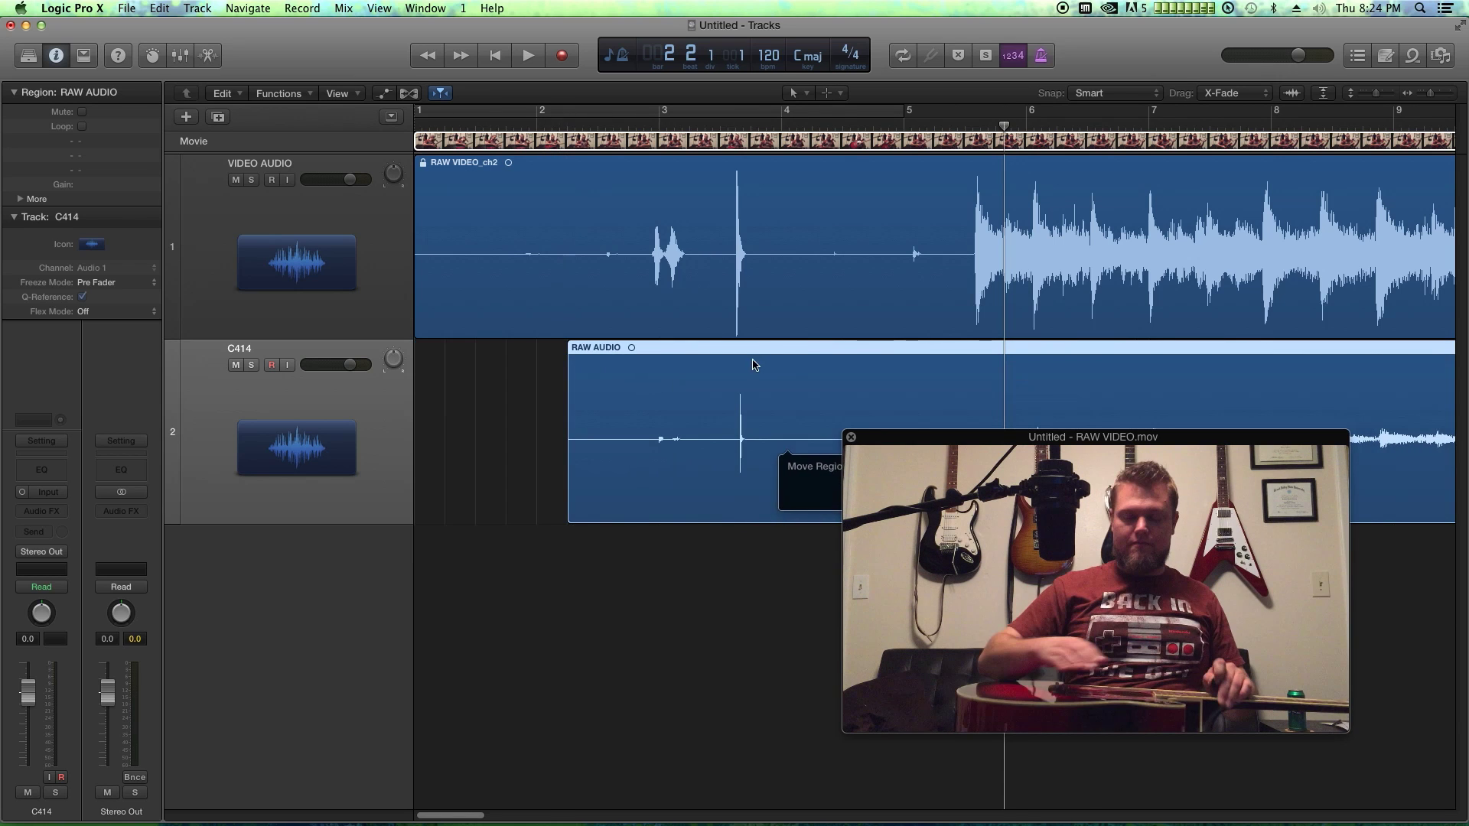
Step: Place the playhead at the first clap, 3 3 3, turn snapping off and close the floating movie window
{"action": "left_click", "coordinate": [739, 127]}
{"action": "key", "text": "y"}
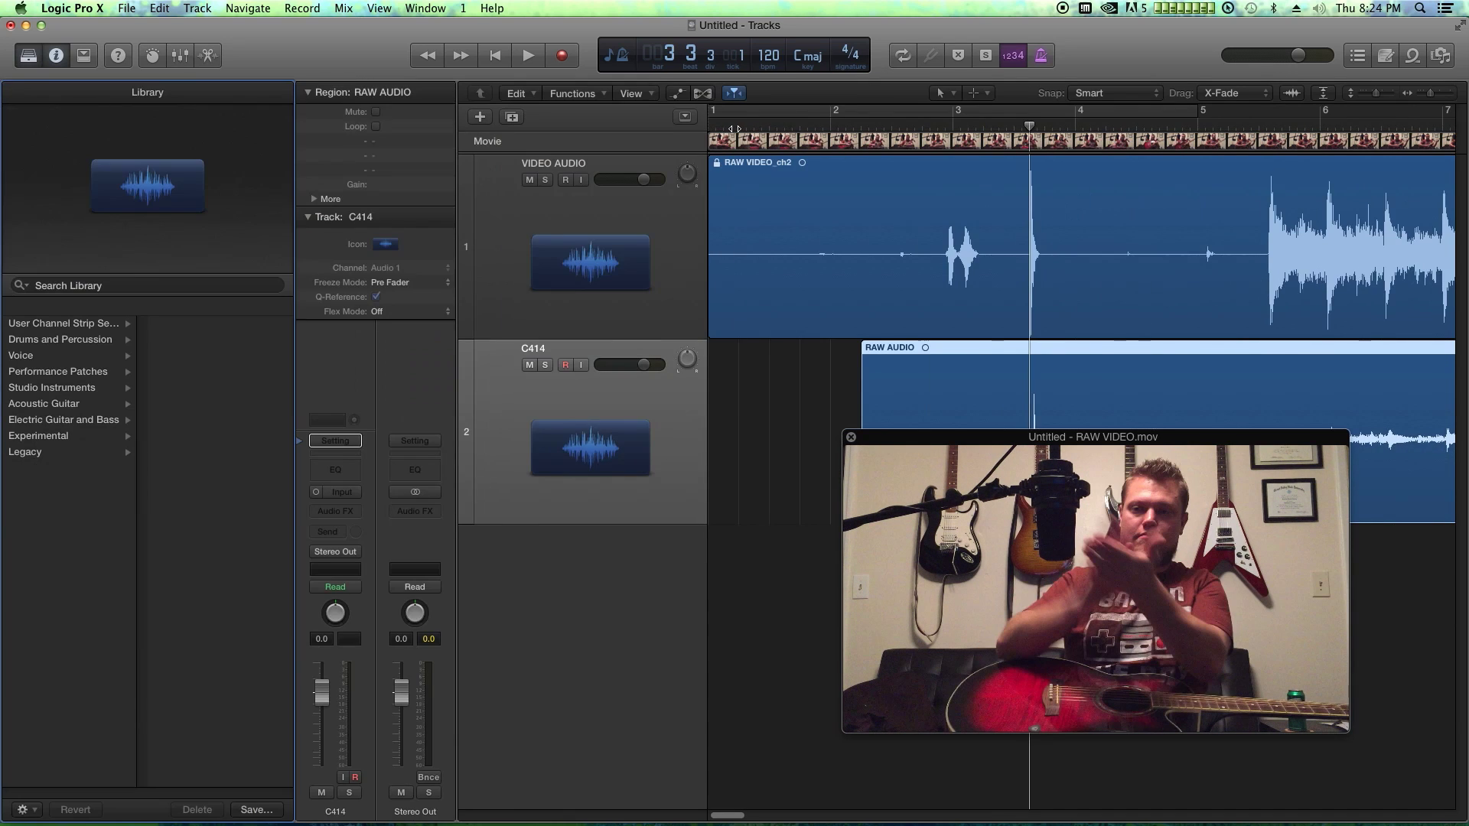
{"action": "key", "text": "super+Right"}
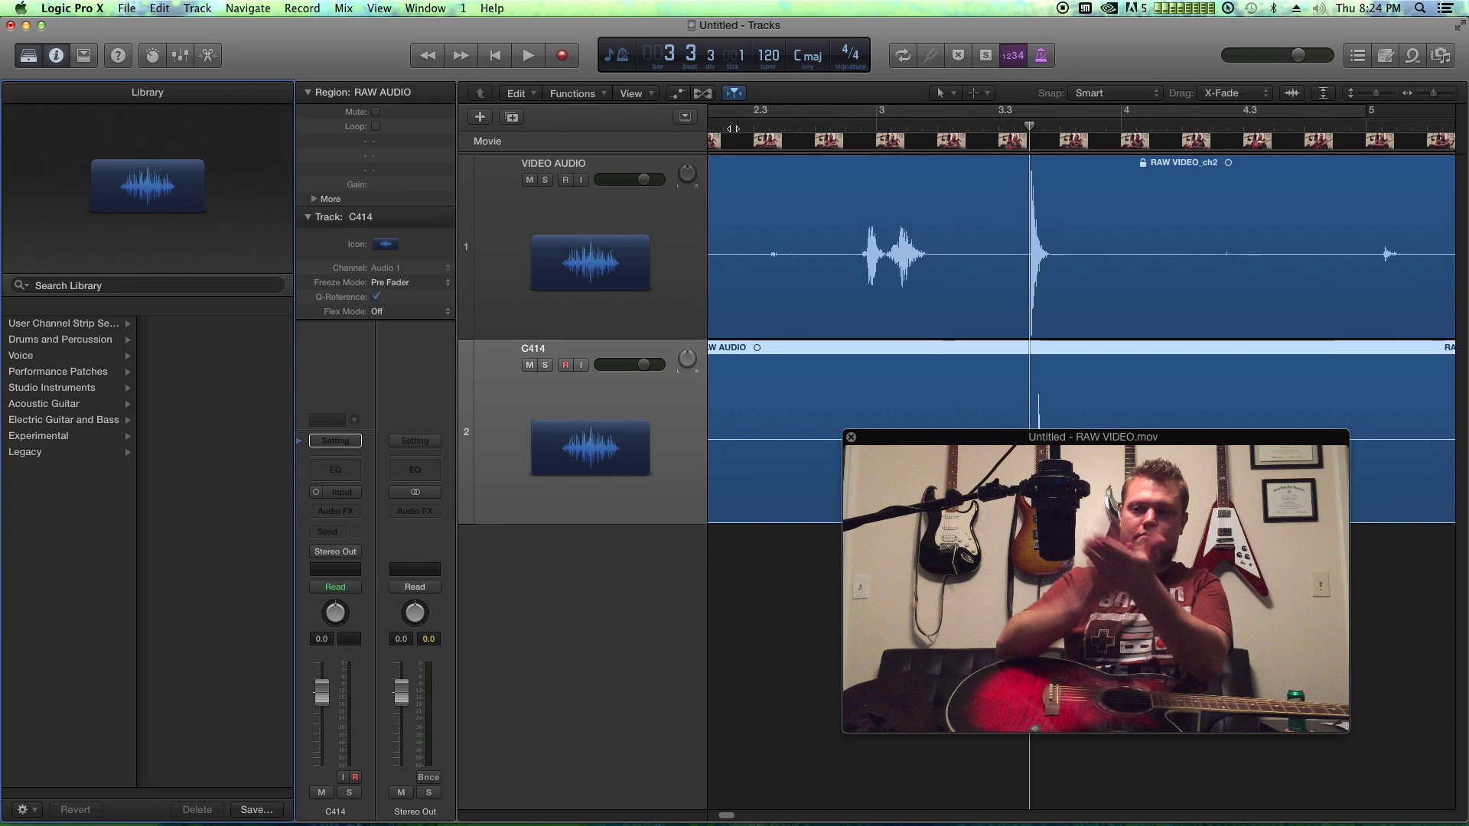
{"action": "key", "text": "y"}
{"action": "key", "text": "super+Right"}
{"action": "key", "text": "super+Right"}
{"action": "key", "text": "super+Right"}
{"action": "key", "text": "super+Right"}
{"action": "key", "text": "super+Right"}
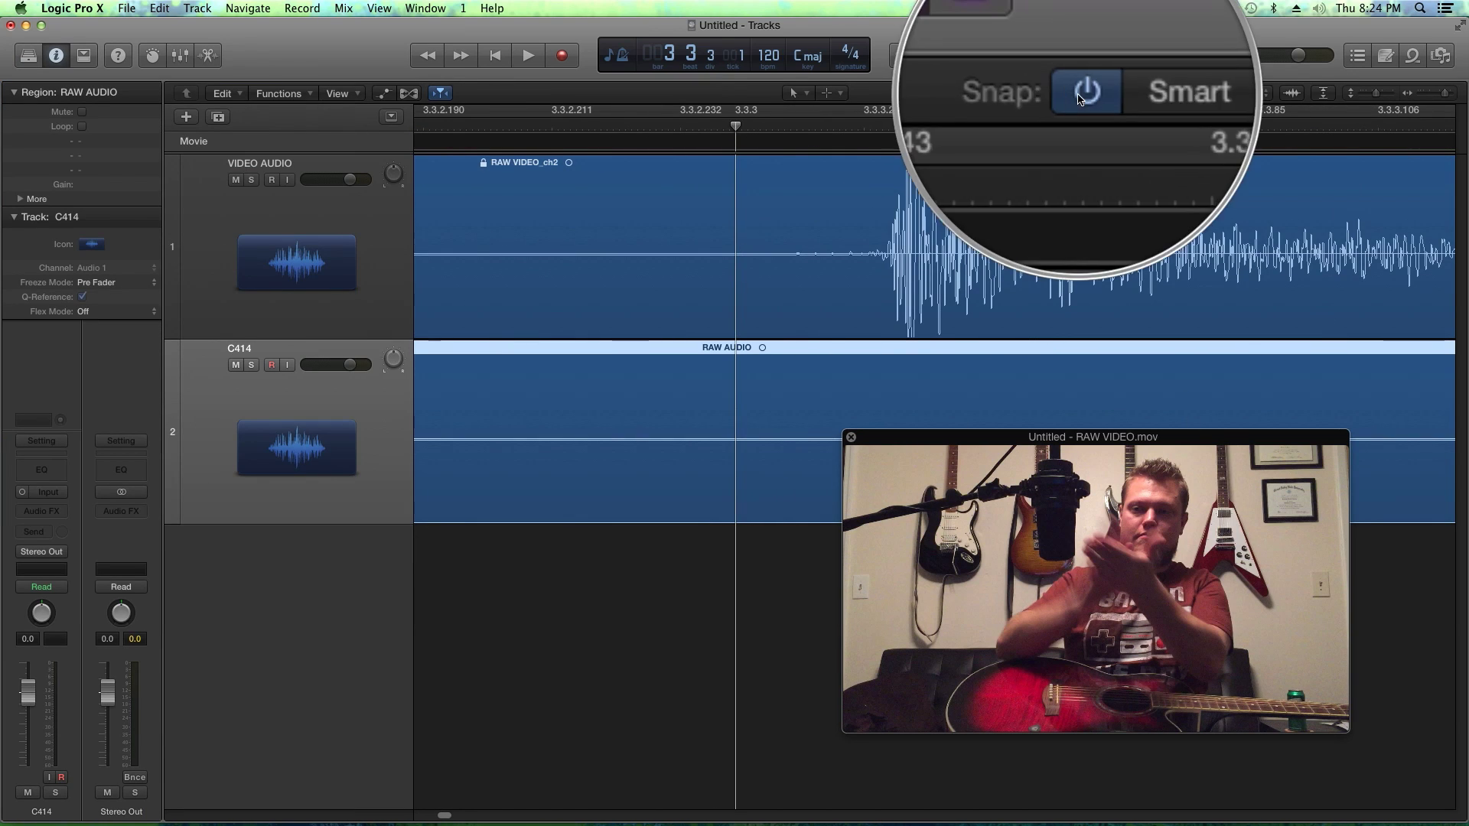
{"action": "left_click", "coordinate": [851, 437]}
{"action": "left_click", "coordinate": [1037, 653]}
Step: Move the RAW AUDIO region earlier to about 2 1 4 125 so its clap sits under the VIDEO AUDIO clap
{"action": "key", "text": "super+Left"}
{"action": "key", "text": "super+Left"}
{"action": "key", "text": "super+Left"}
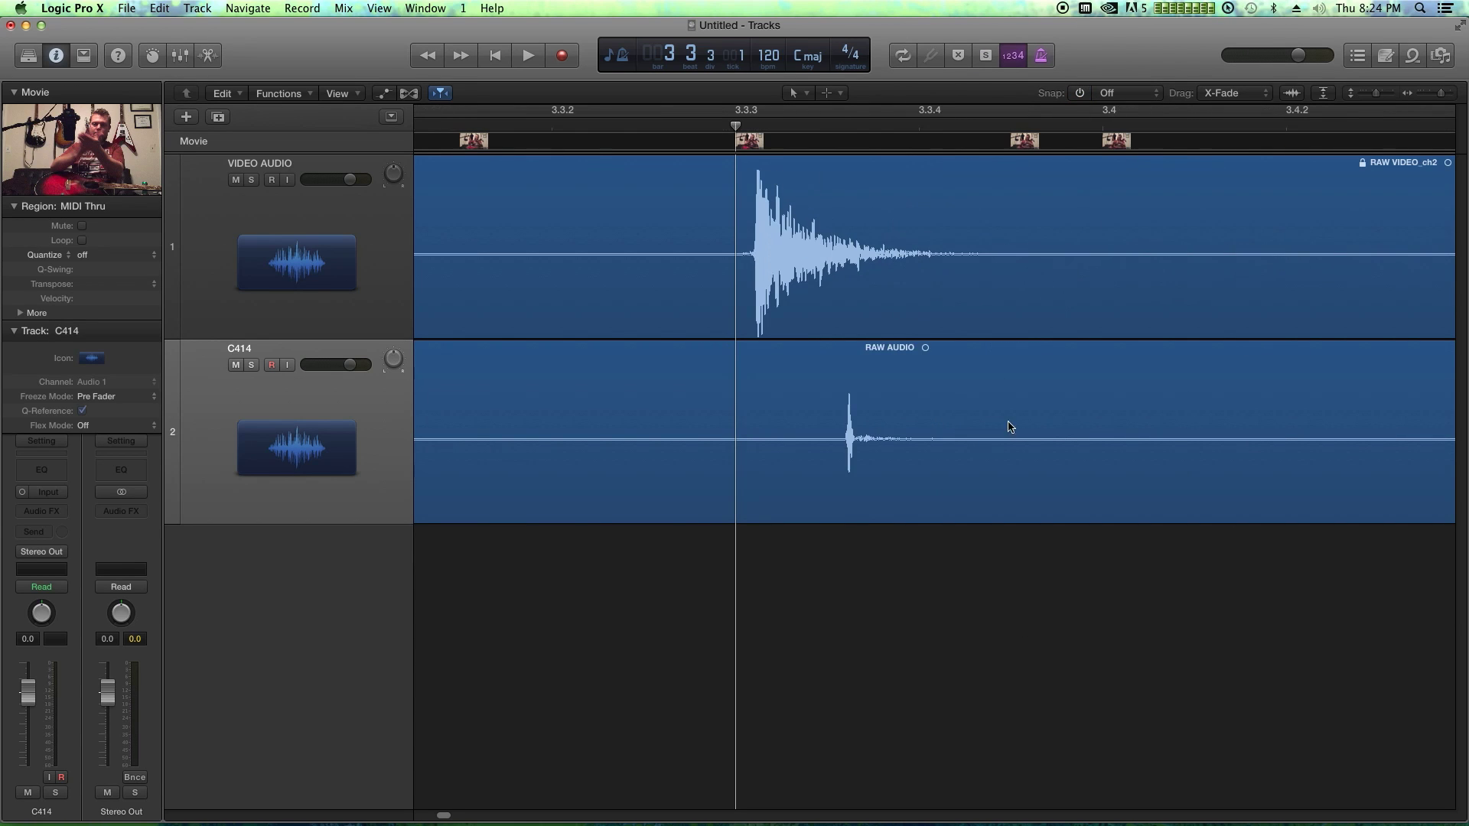
{"action": "left_click_drag", "start_coordinate": [1007, 420], "coordinate": [921, 433]}
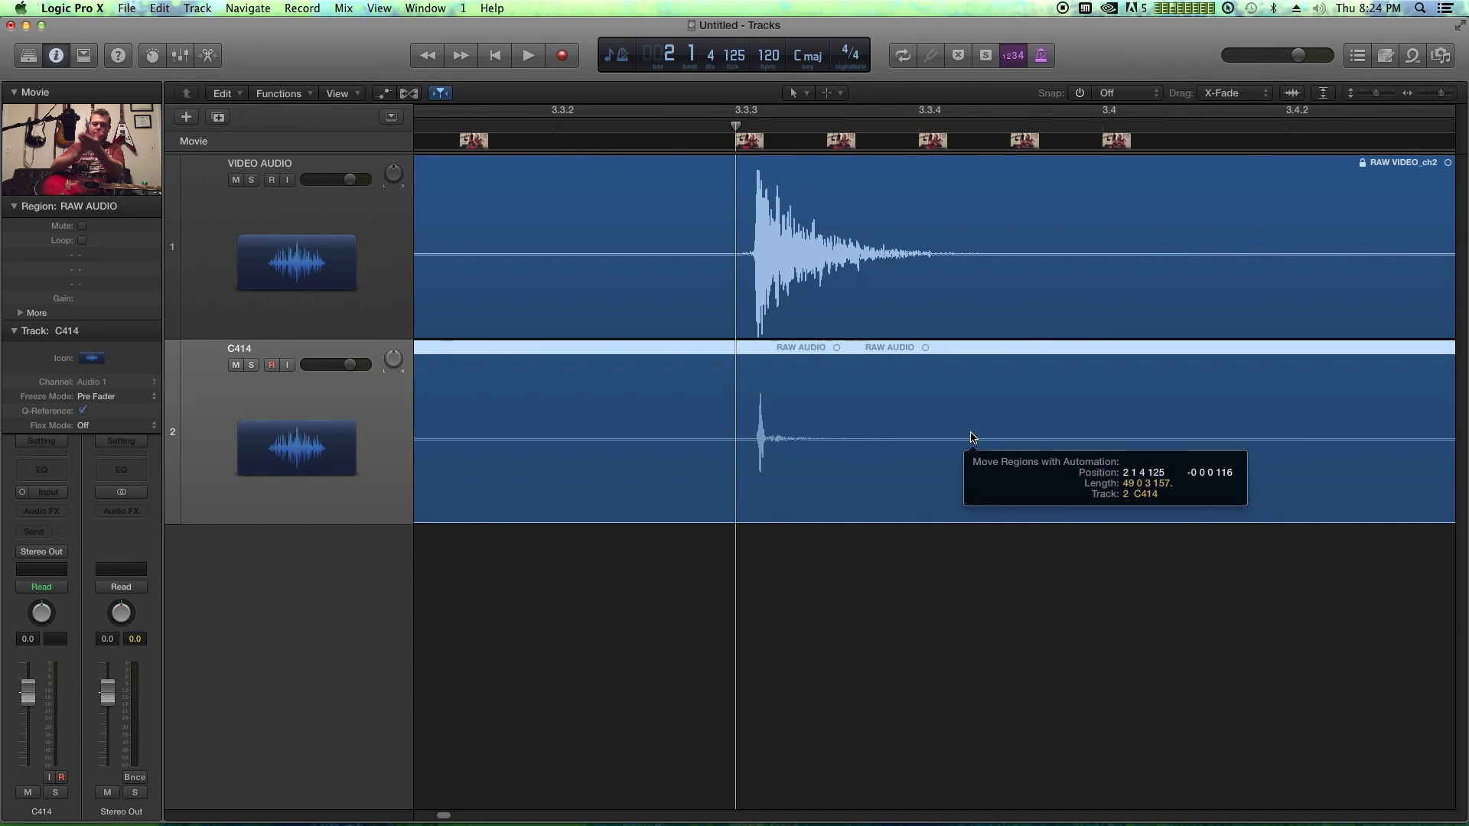
Step: Place the playhead at the clap's onset, about 3 3 3 26, and nudge the RAW AUDIO region to match the VIDEO AUDIO waveform there
{"action": "left_click", "coordinate": [767, 122]}
{"action": "key", "text": "super+Right"}
{"action": "key", "text": "super+Right"}
{"action": "key", "text": "super+Right"}
{"action": "key", "text": "super+Right"}
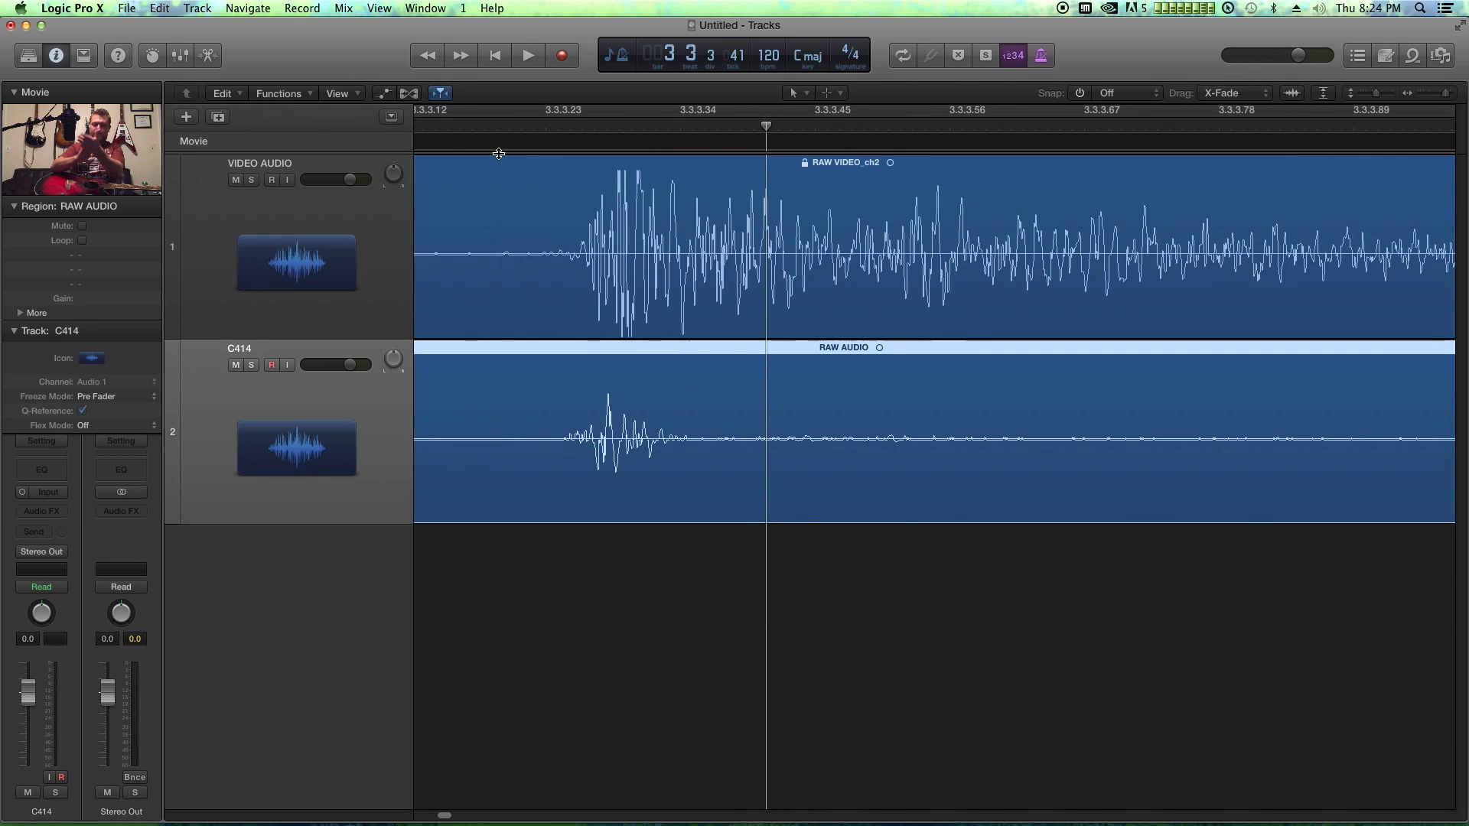
{"action": "left_click", "coordinate": [591, 130]}
{"action": "key", "text": "super+Right"}
{"action": "key", "text": "super+Right"}
{"action": "key", "text": "super+Right"}
{"action": "key", "text": "super+Left"}
{"action": "key", "text": "super+Left"}
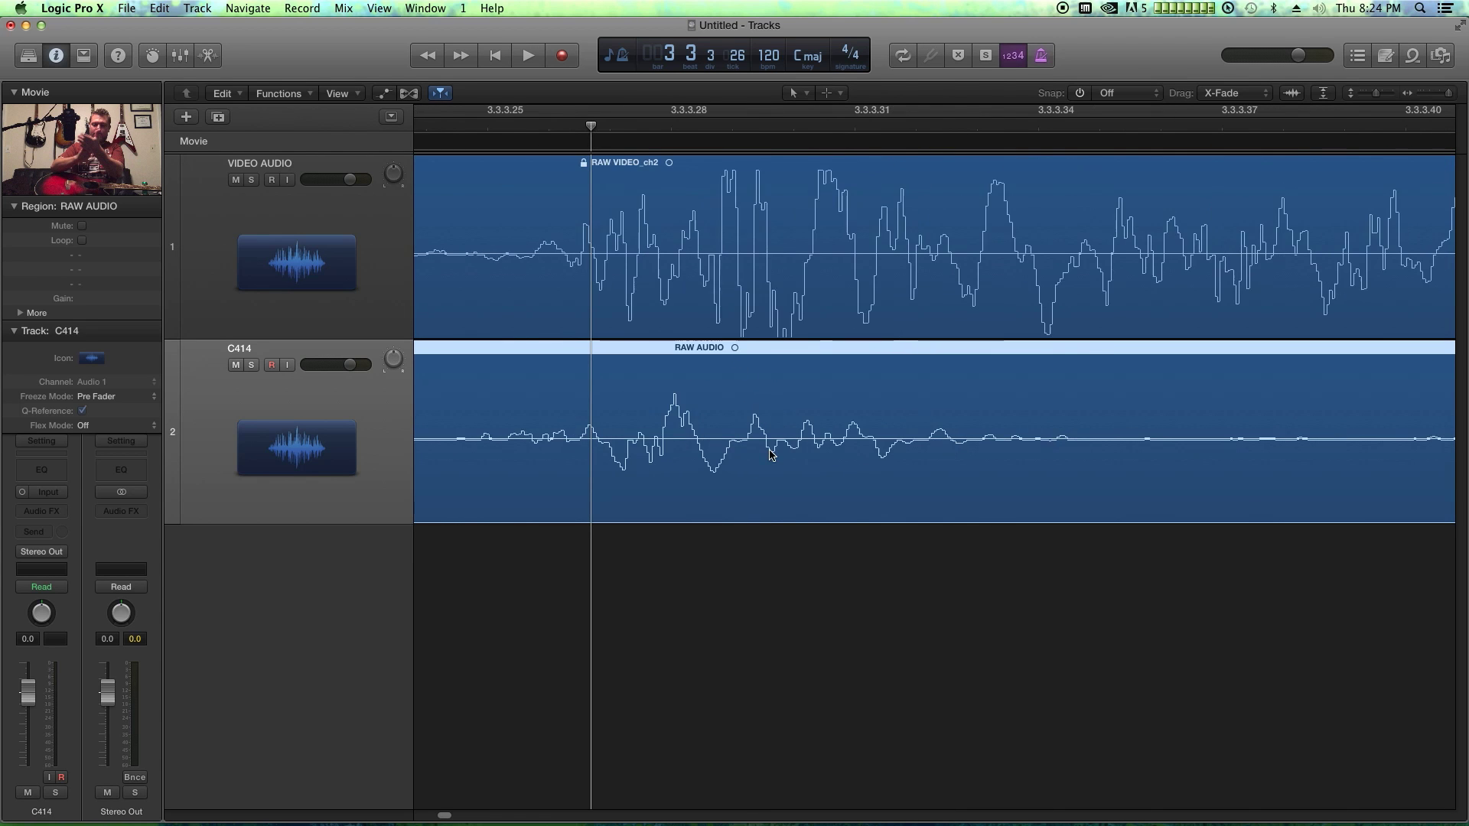
{"action": "left_click_drag", "start_coordinate": [749, 457], "coordinate": [747, 453]}
{"action": "left_click", "coordinate": [738, 611]}
Step: Check the two regions' alignment across the opening bars and mute the VIDEO AUDIO track
{"action": "key", "text": "super+Left"}
{"action": "key", "text": "super+Left"}
{"action": "key", "text": "super+Left"}
{"action": "key", "text": "super+Left"}
{"action": "key", "text": "super+Left"}
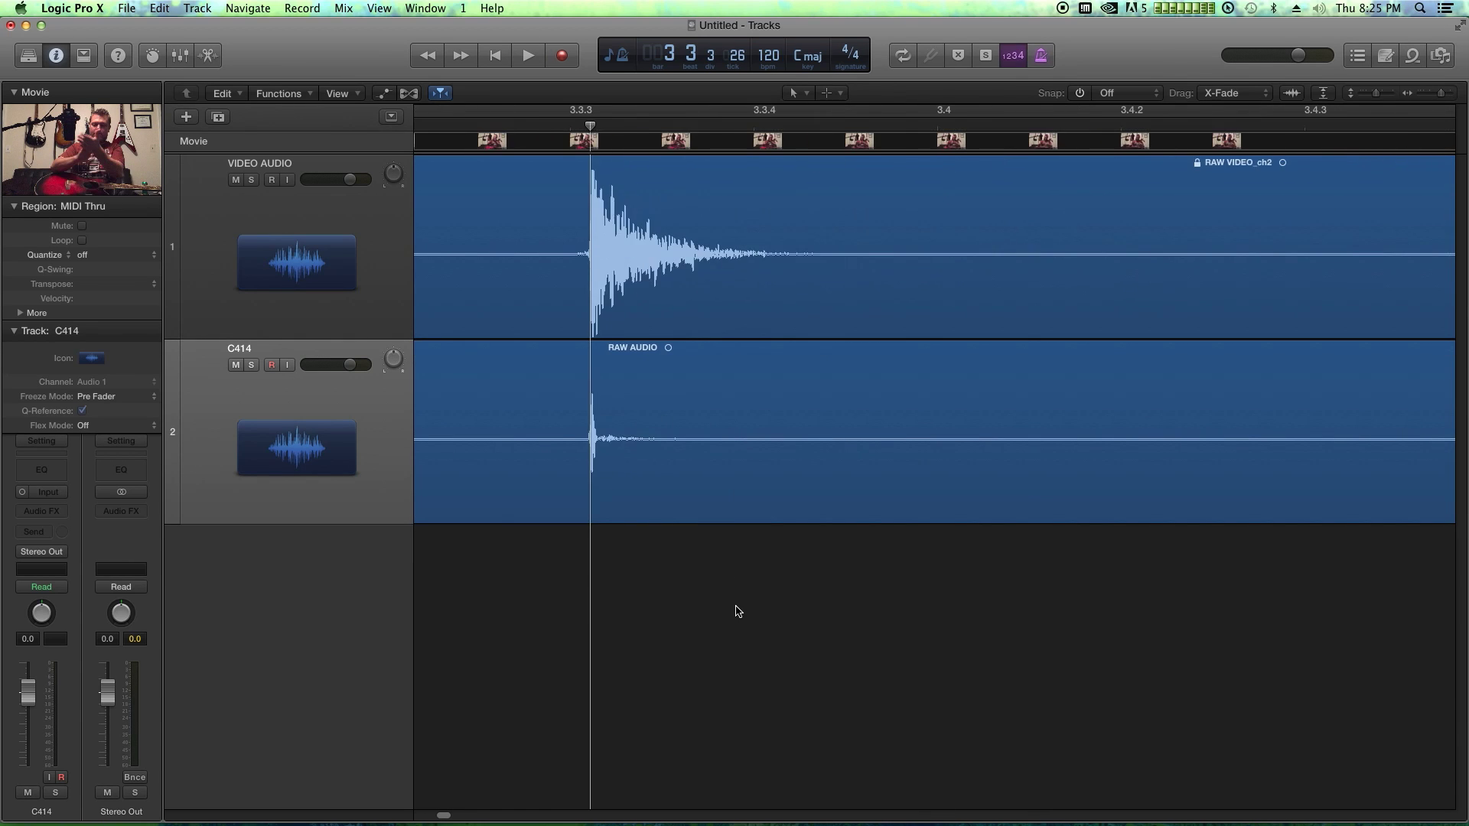
{"action": "key", "text": "super+Left"}
{"action": "key", "text": "super+Left"}
{"action": "key", "text": "super+Left"}
{"action": "key", "text": "super+Left"}
{"action": "key", "text": "super+Left"}
{"action": "key", "text": "super+Left"}
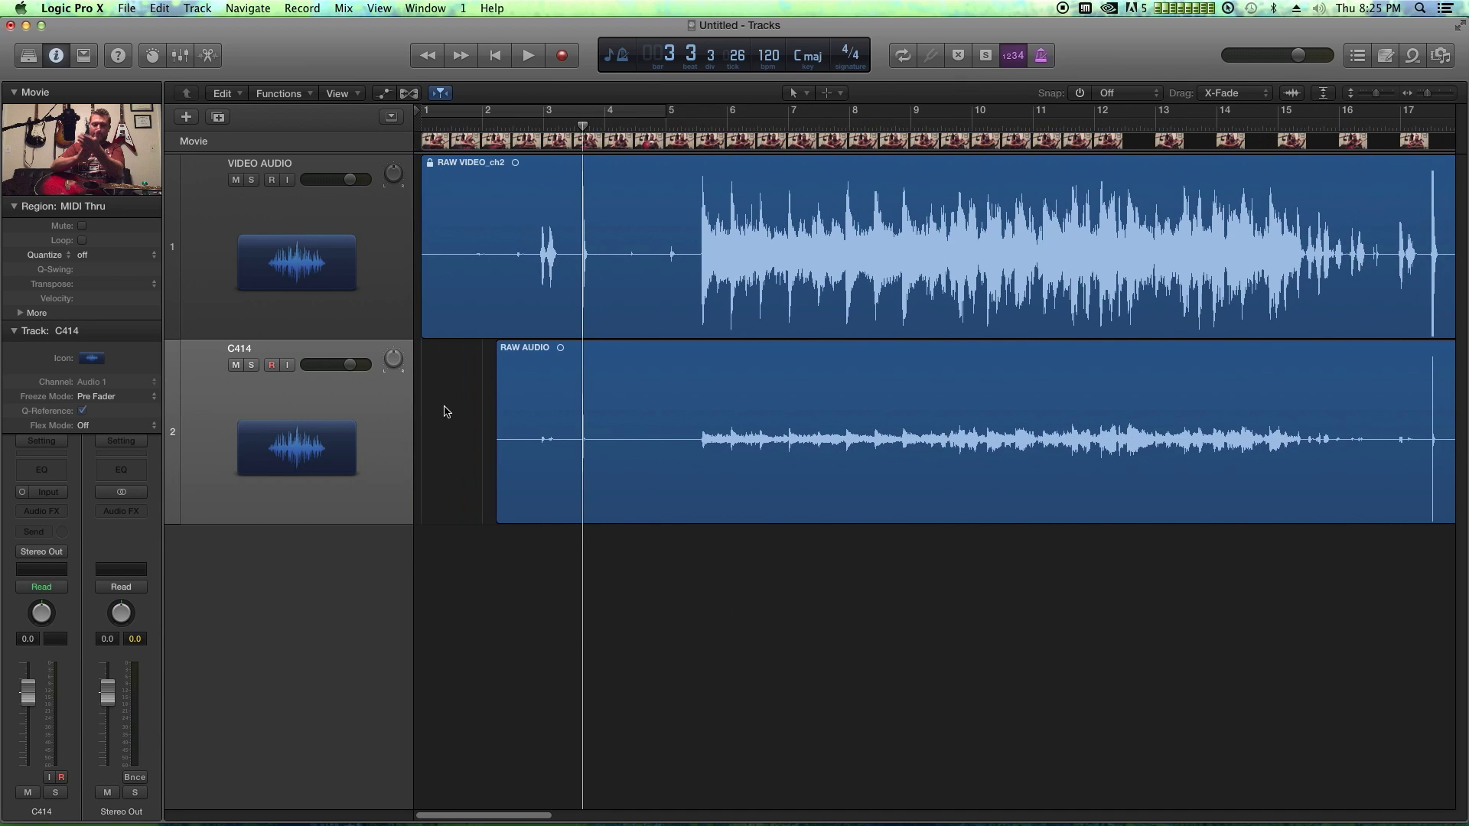
{"action": "left_click", "coordinate": [235, 180]}
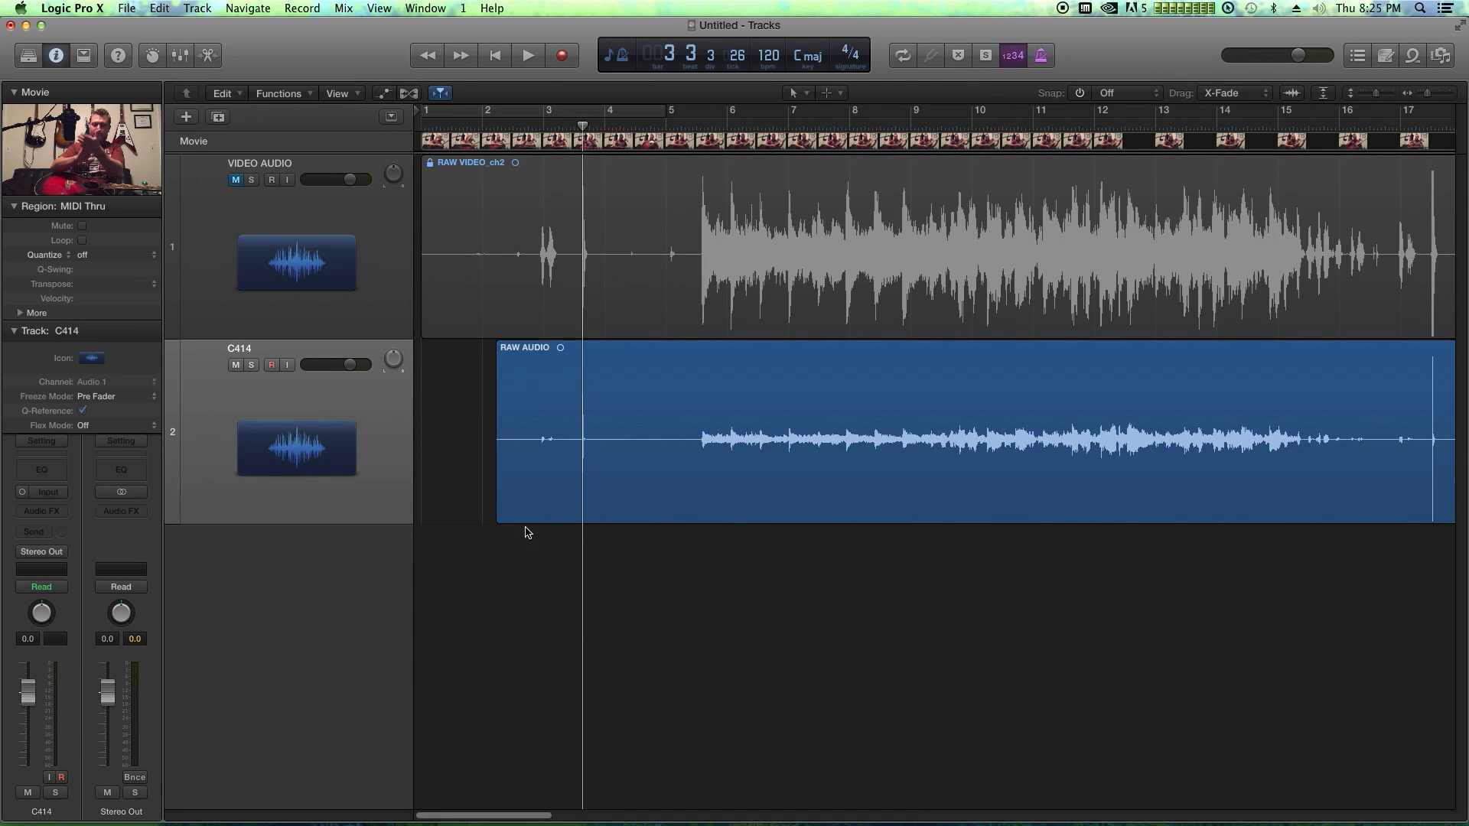
{"action": "left_click", "coordinate": [368, 448]}
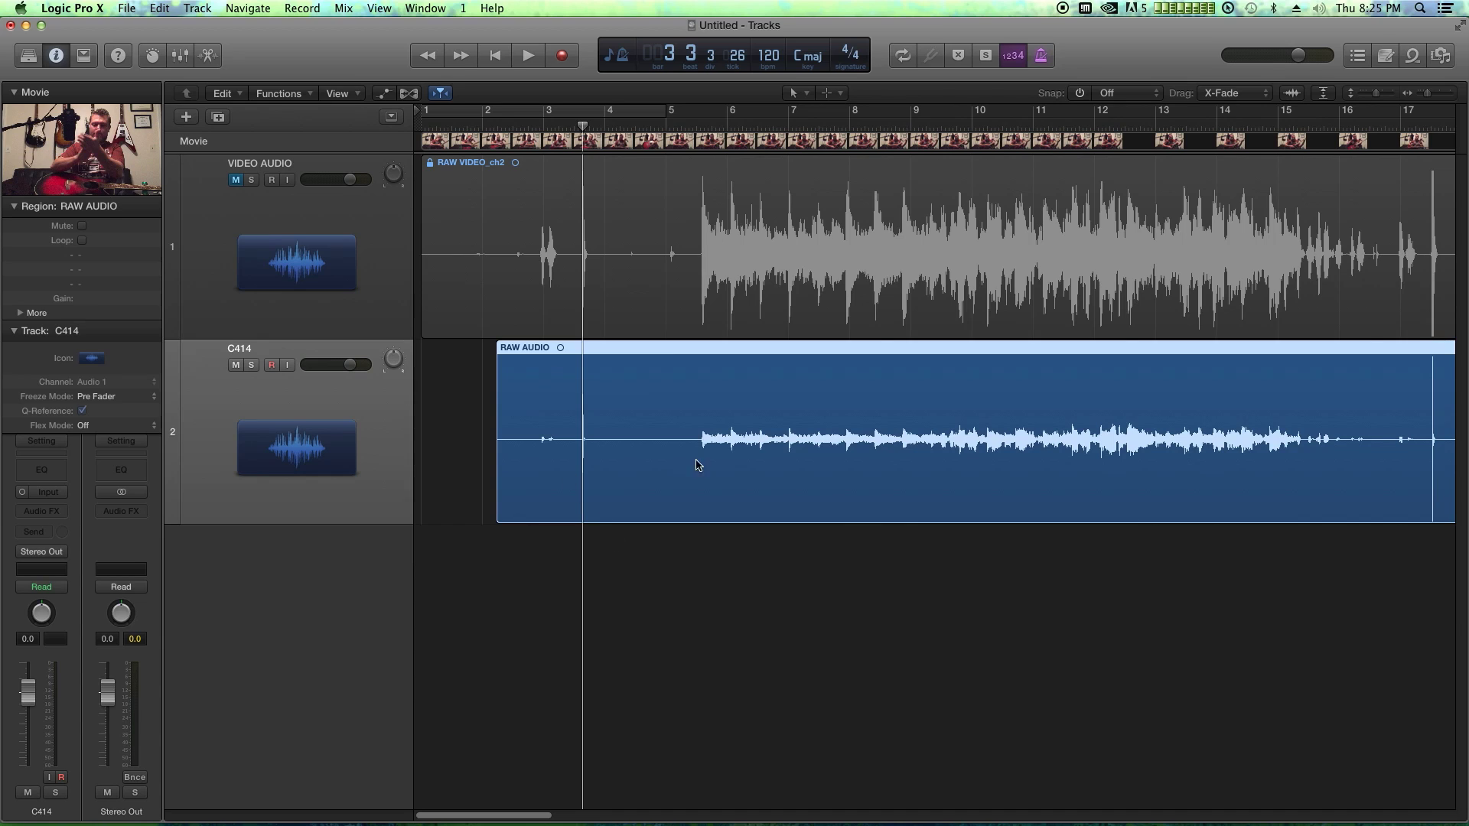
{"action": "left_click", "coordinate": [823, 647]}
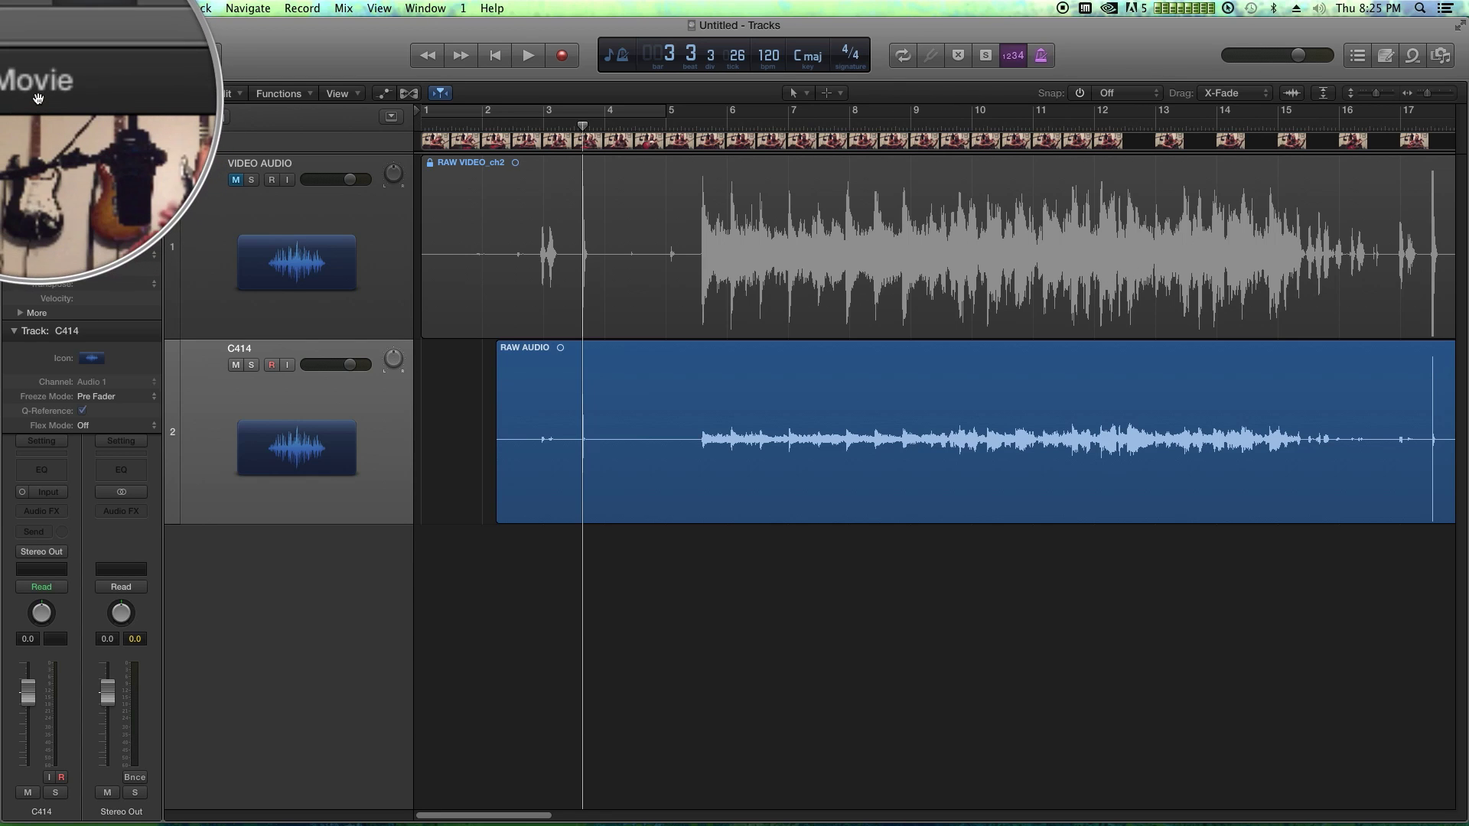
Step: Reopen the movie in a floating window, enlarge it and position it over the lower part of the tracks
{"action": "left_click", "coordinate": [76, 172]}
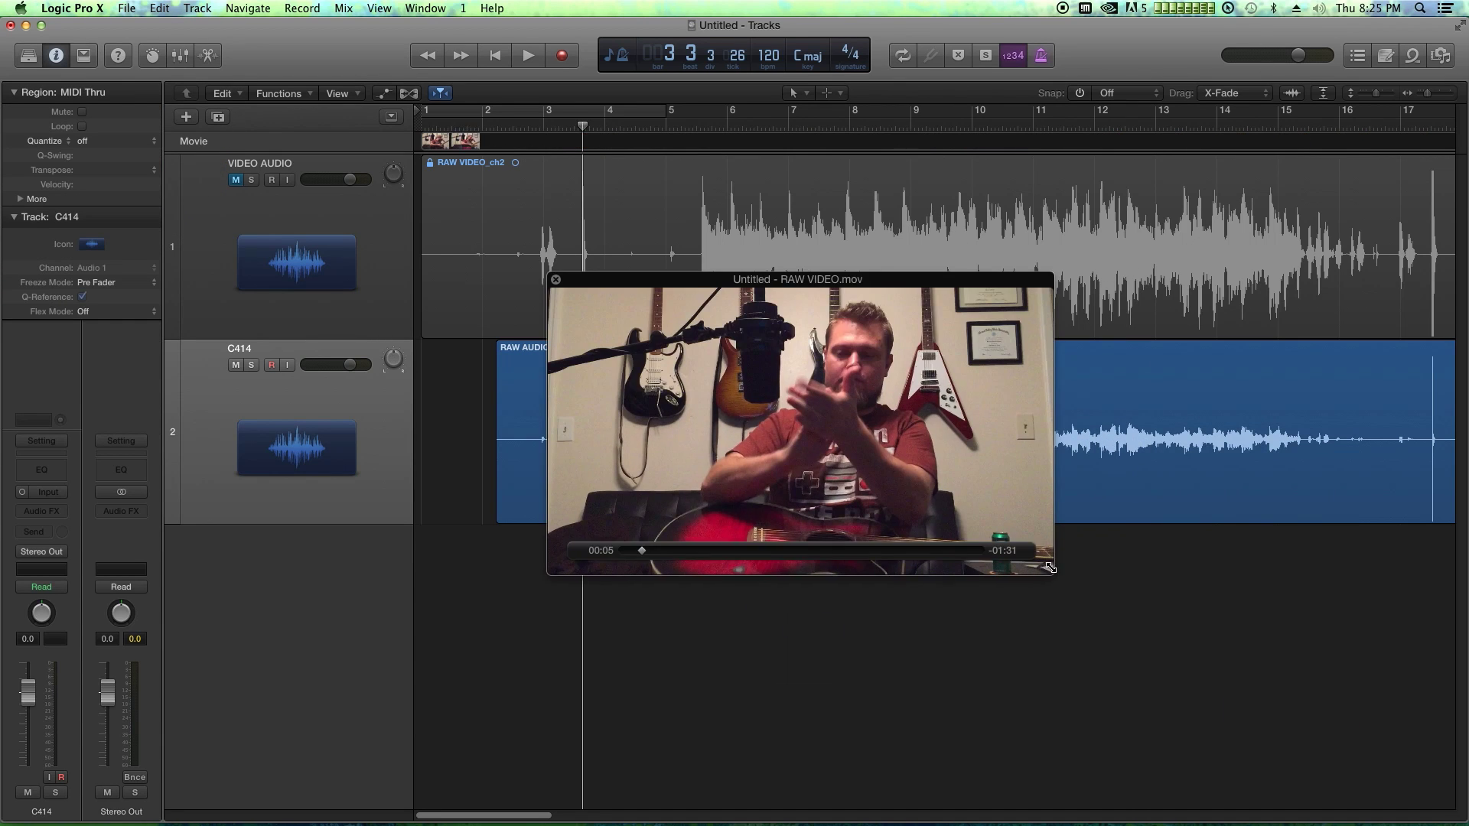
{"action": "left_click_drag", "start_coordinate": [1078, 583], "coordinate": [1325, 720]}
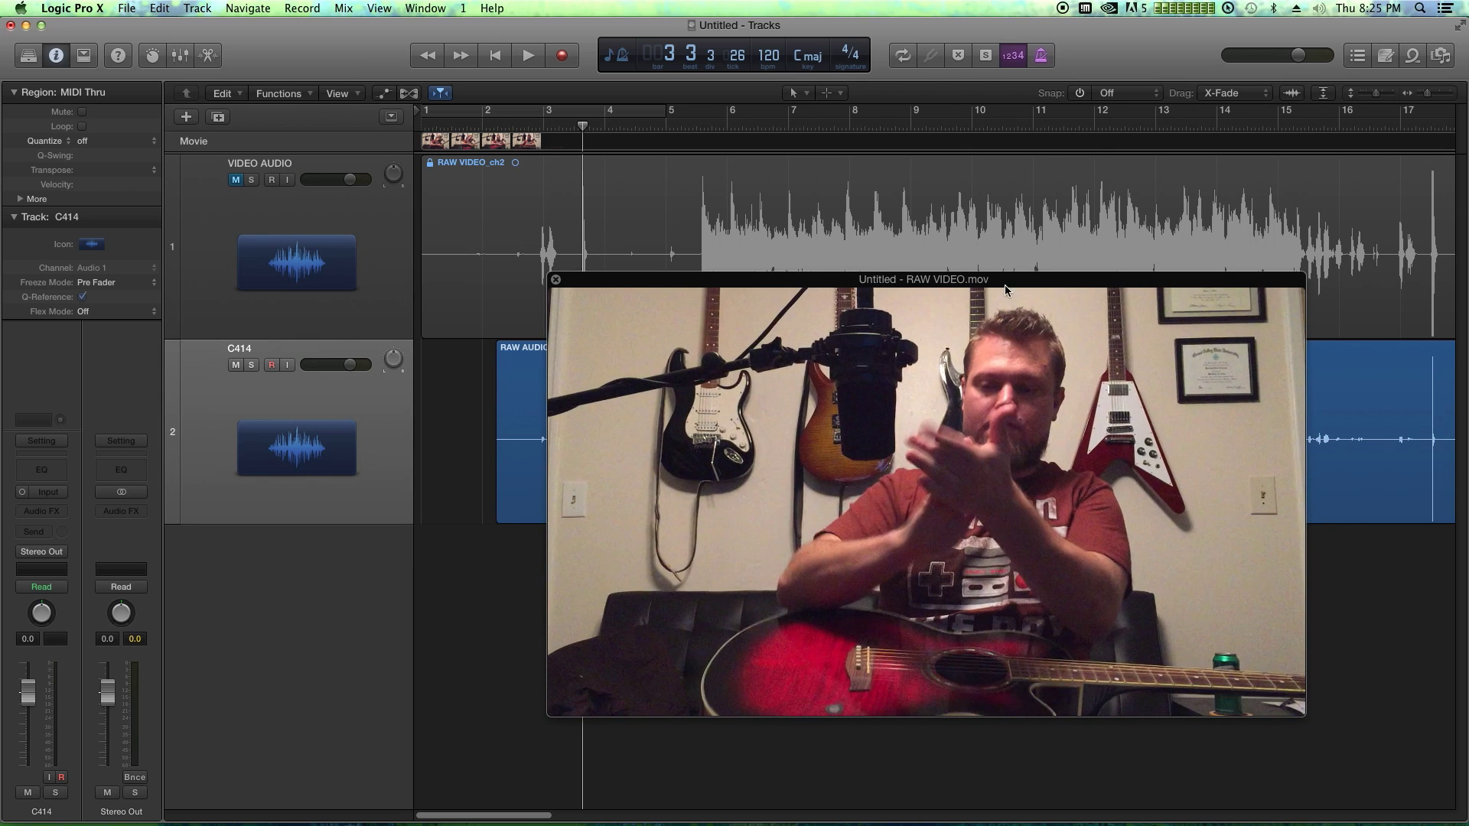
{"action": "left_click_drag", "start_coordinate": [1003, 284], "coordinate": [1105, 337]}
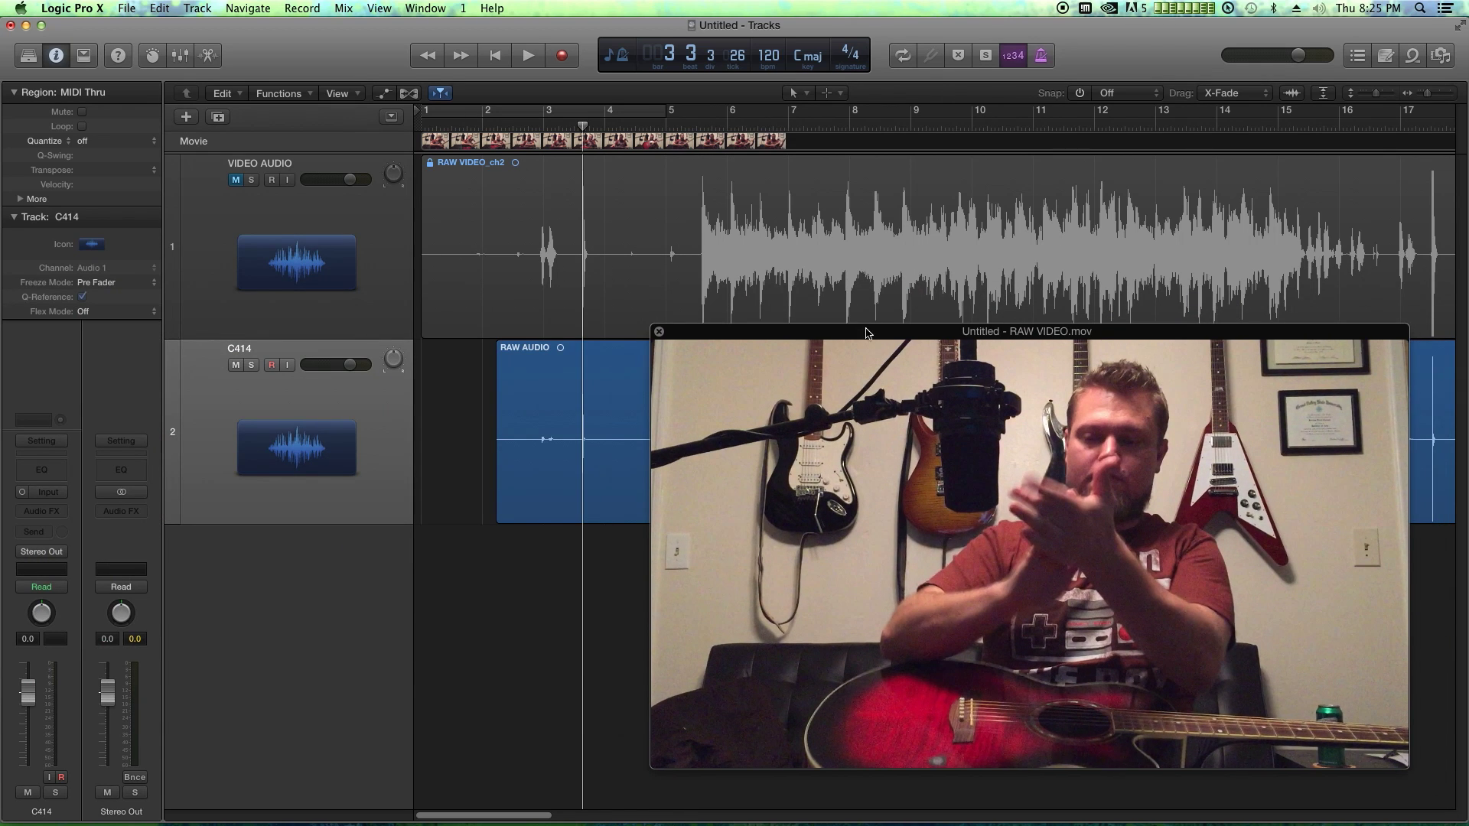
{"action": "mouse_move", "coordinate": [866, 334]}
{"action": "left_mouse_down"}
{"action": "mouse_move", "coordinate": [846, 257]}
{"action": "mouse_move", "coordinate": [862, 319]}
{"action": "left_mouse_up"}
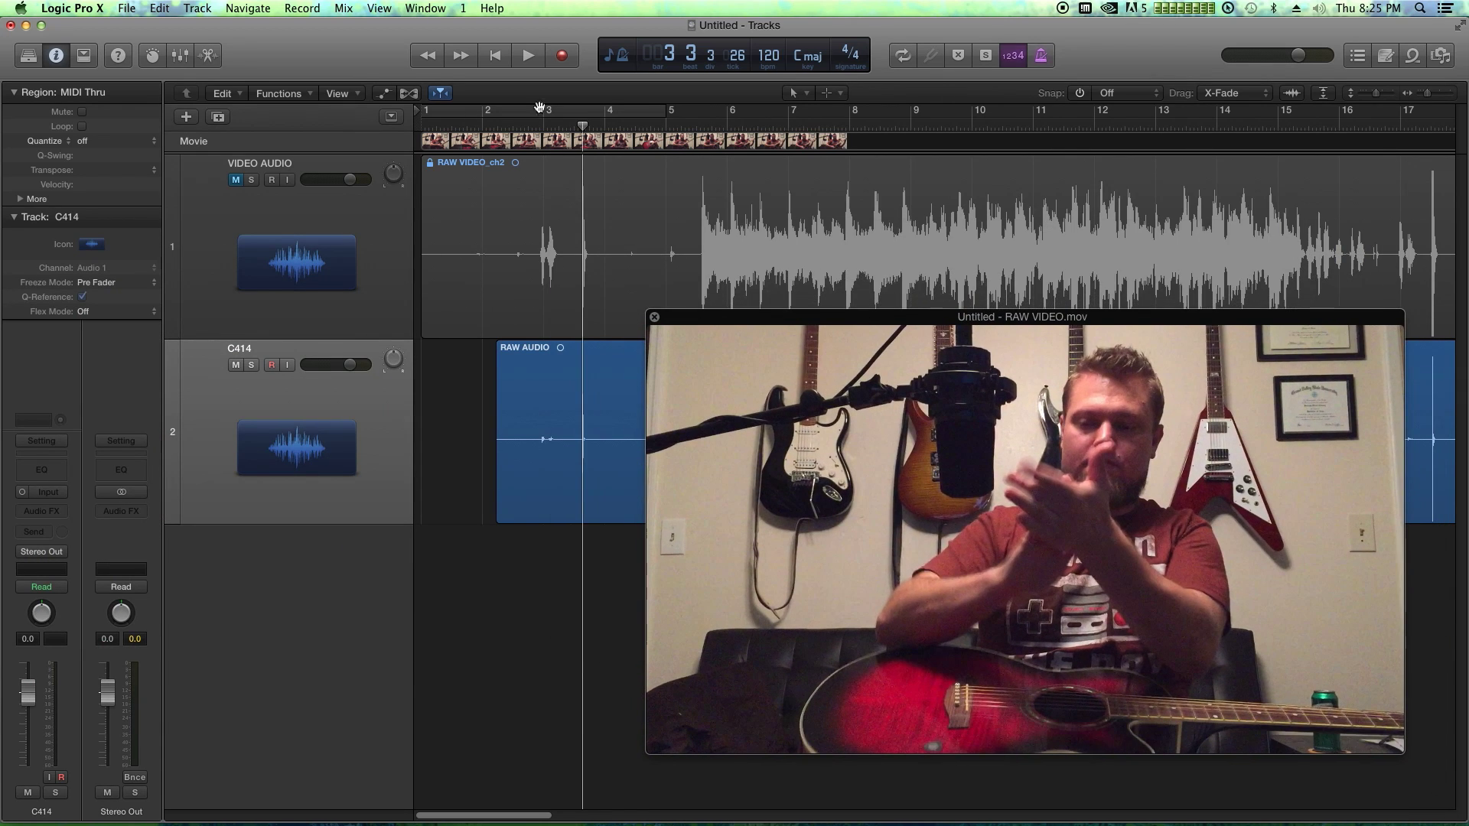
Step: Play from partway through bar 2 to check the C414 audio against the picture, shrinking the movie window during playback
{"action": "left_click", "coordinate": [513, 124]}
{"action": "key", "text": "space"}
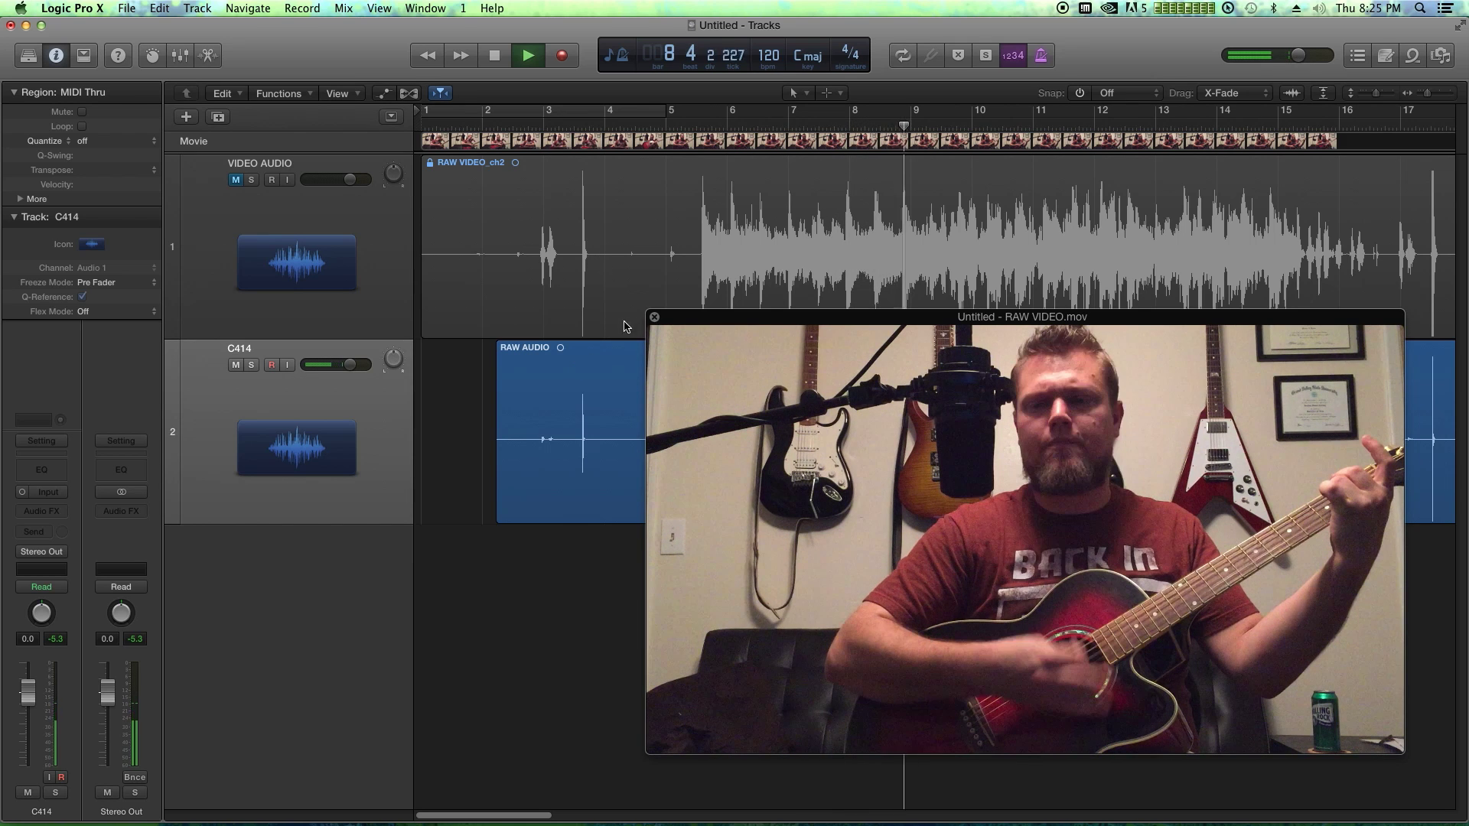
{"action": "left_click_drag", "start_coordinate": [645, 312], "coordinate": [889, 424]}
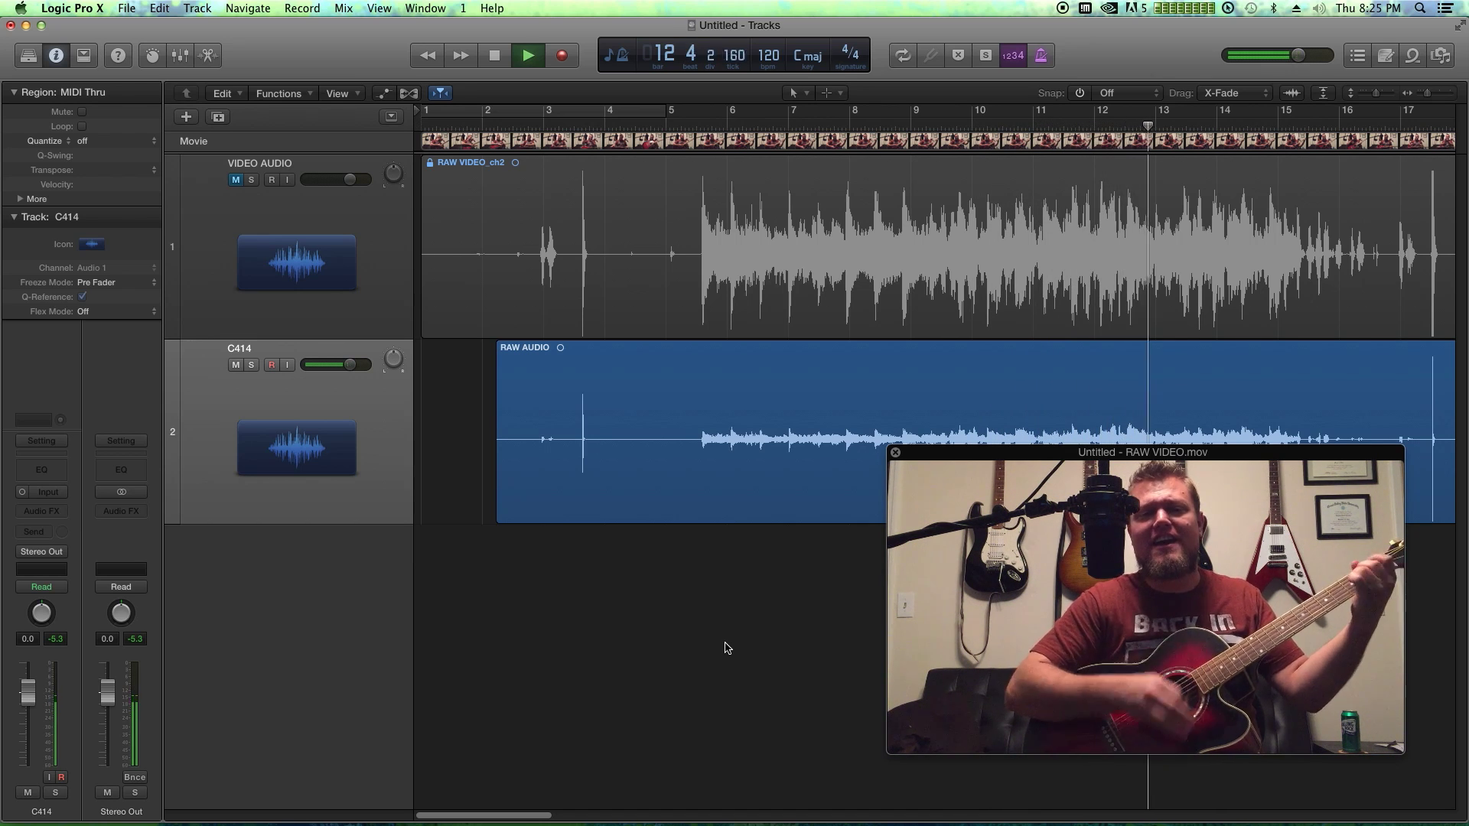
{"action": "key", "text": "space"}
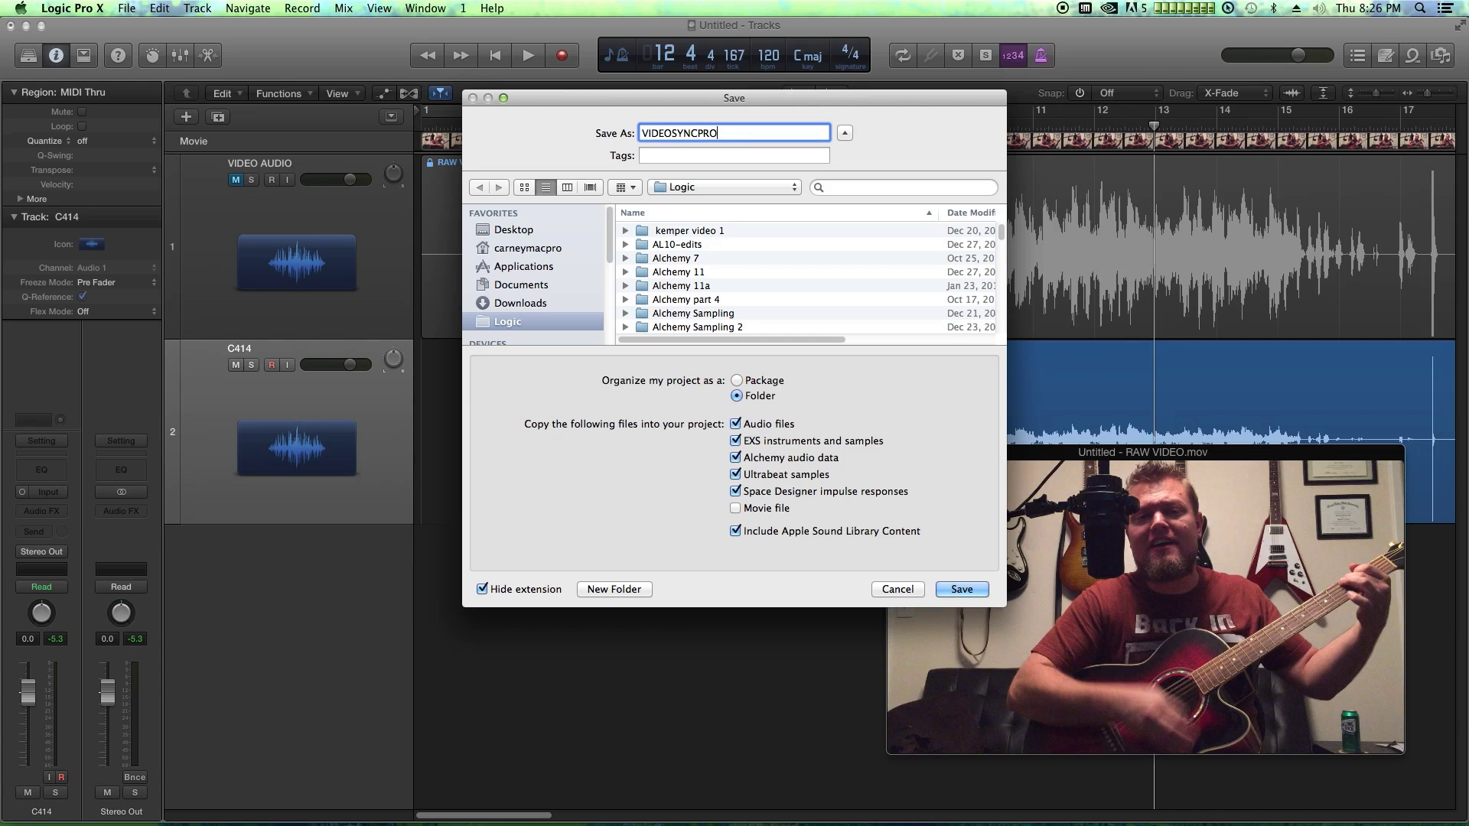
Step: Save the project as VIDEOSYNCPROJECT in the Logic location, organized as a folder with audio files copied in
{"action": "key", "text": "Return"}
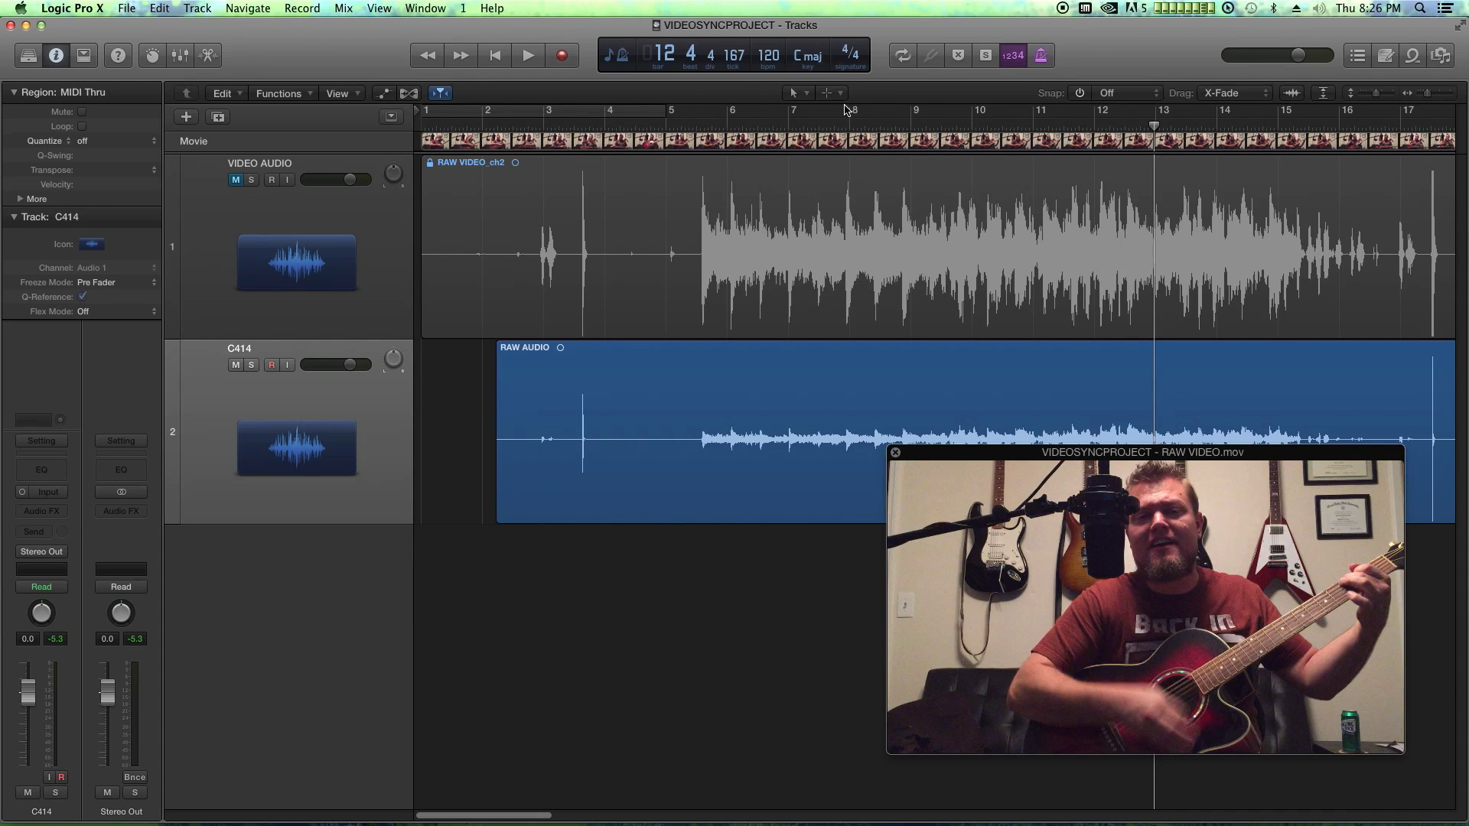
Step: Play from about 5 2 1 to hear the C414 audio with the picture, and mute the C414 track
{"action": "left_click", "coordinate": [688, 128]}
{"action": "key", "text": "space"}
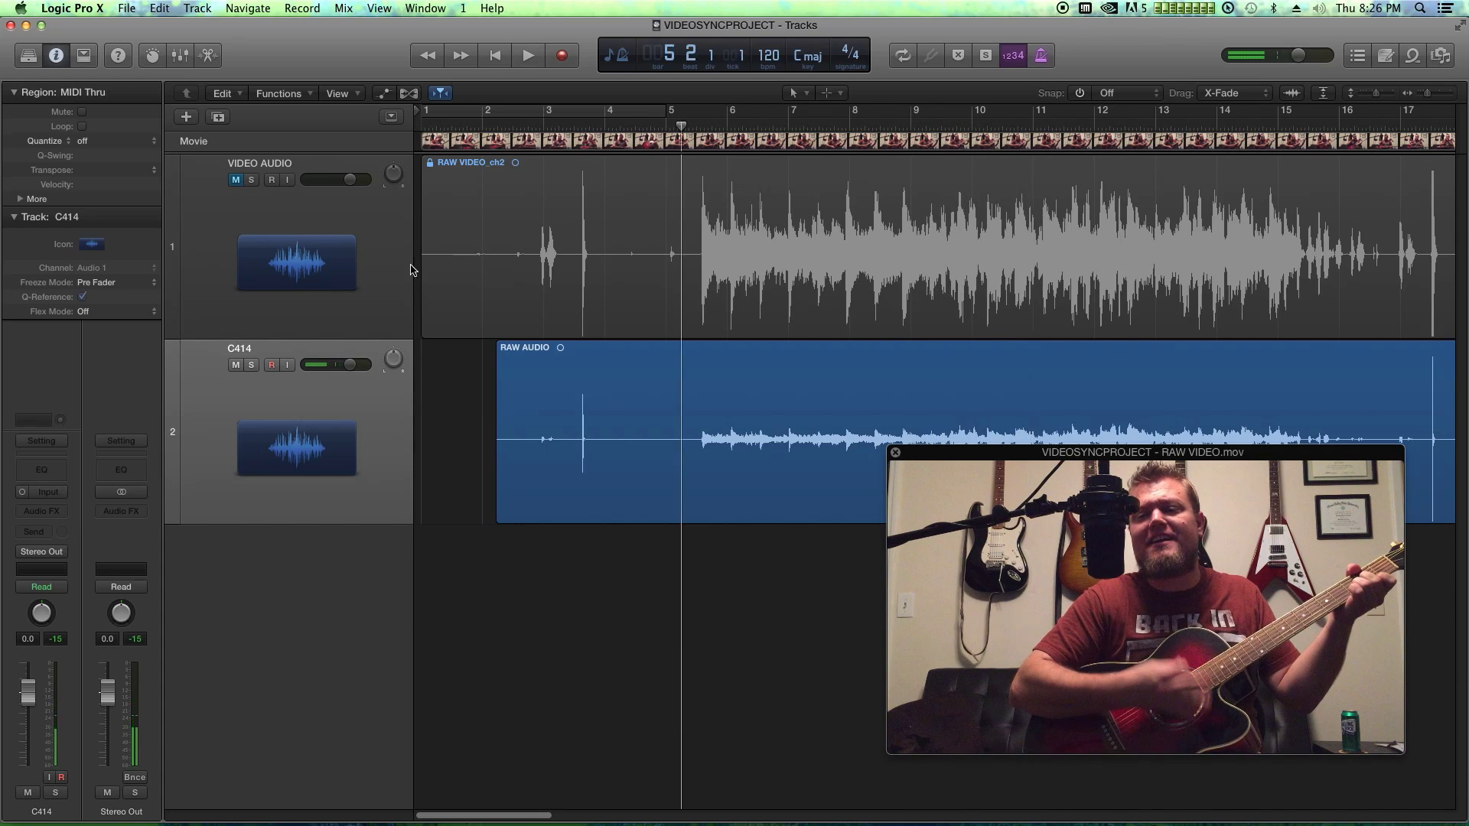
{"action": "left_click", "coordinate": [235, 365]}
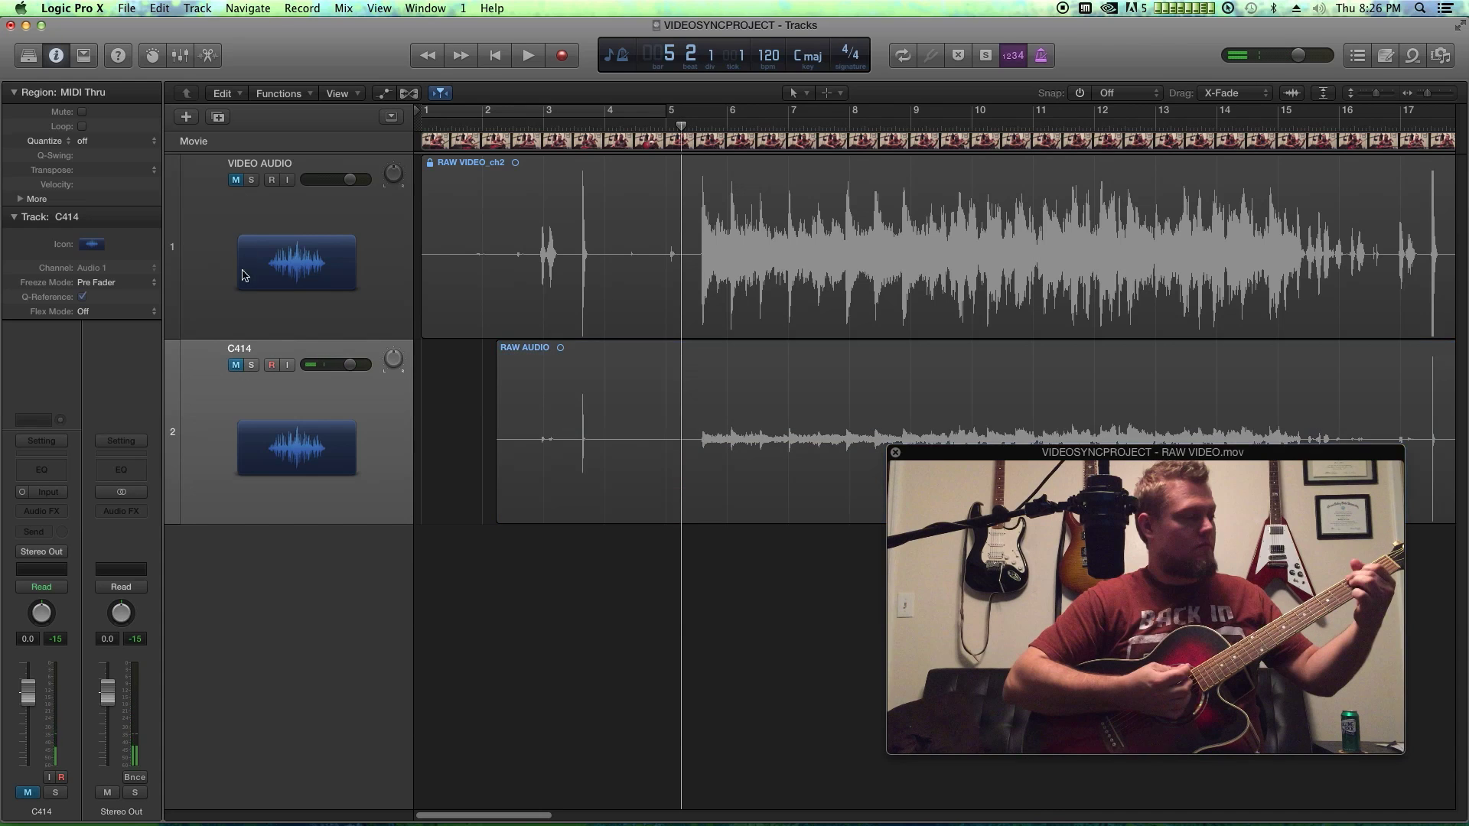
Step: Play the unmuted VIDEO AUDIO track with the picture, and switch back by muting it and unmuting the C414 track
{"action": "left_click", "coordinate": [236, 181]}
{"action": "key", "text": "space"}
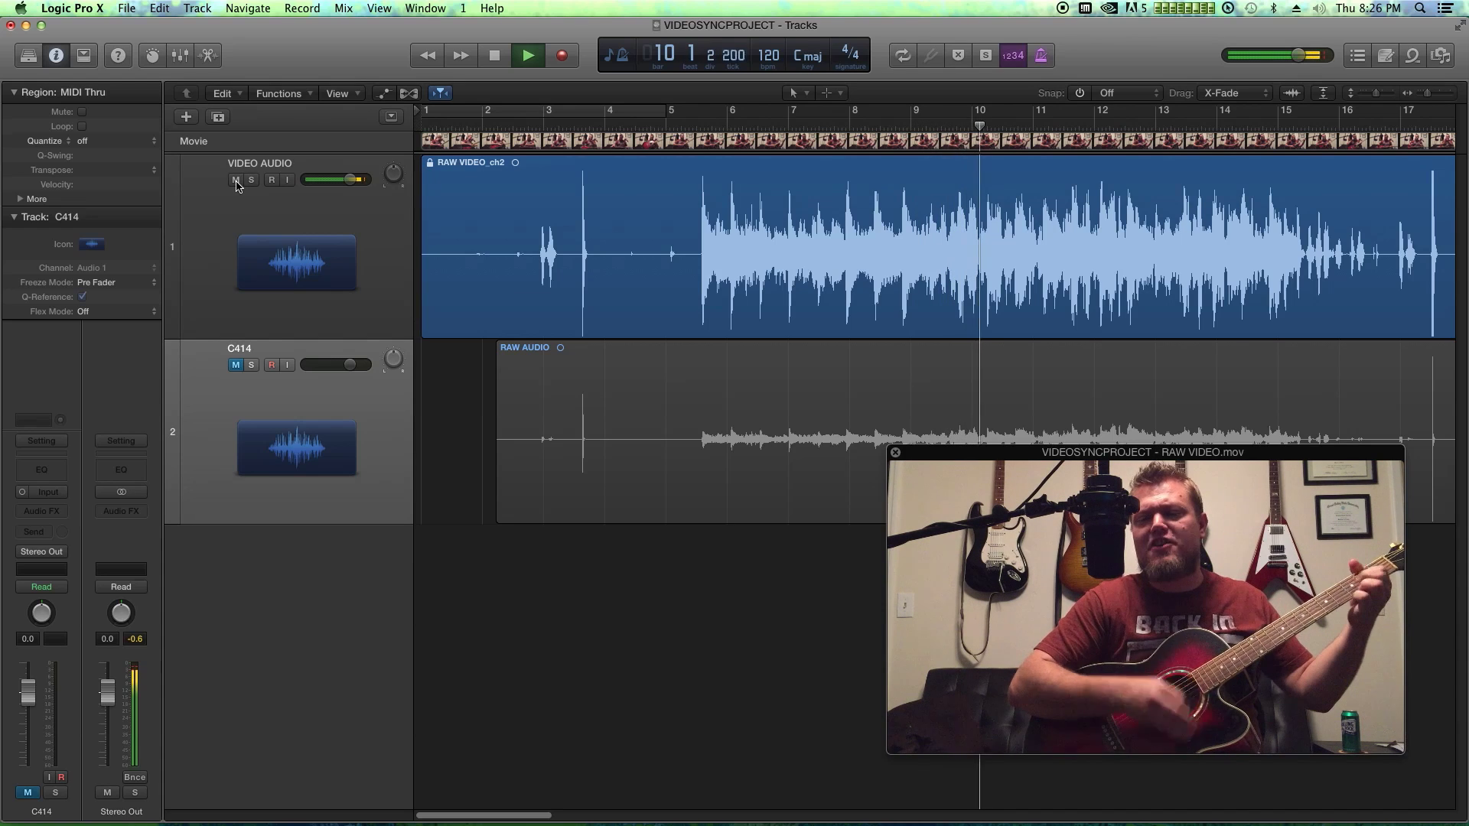
{"action": "key", "text": "space"}
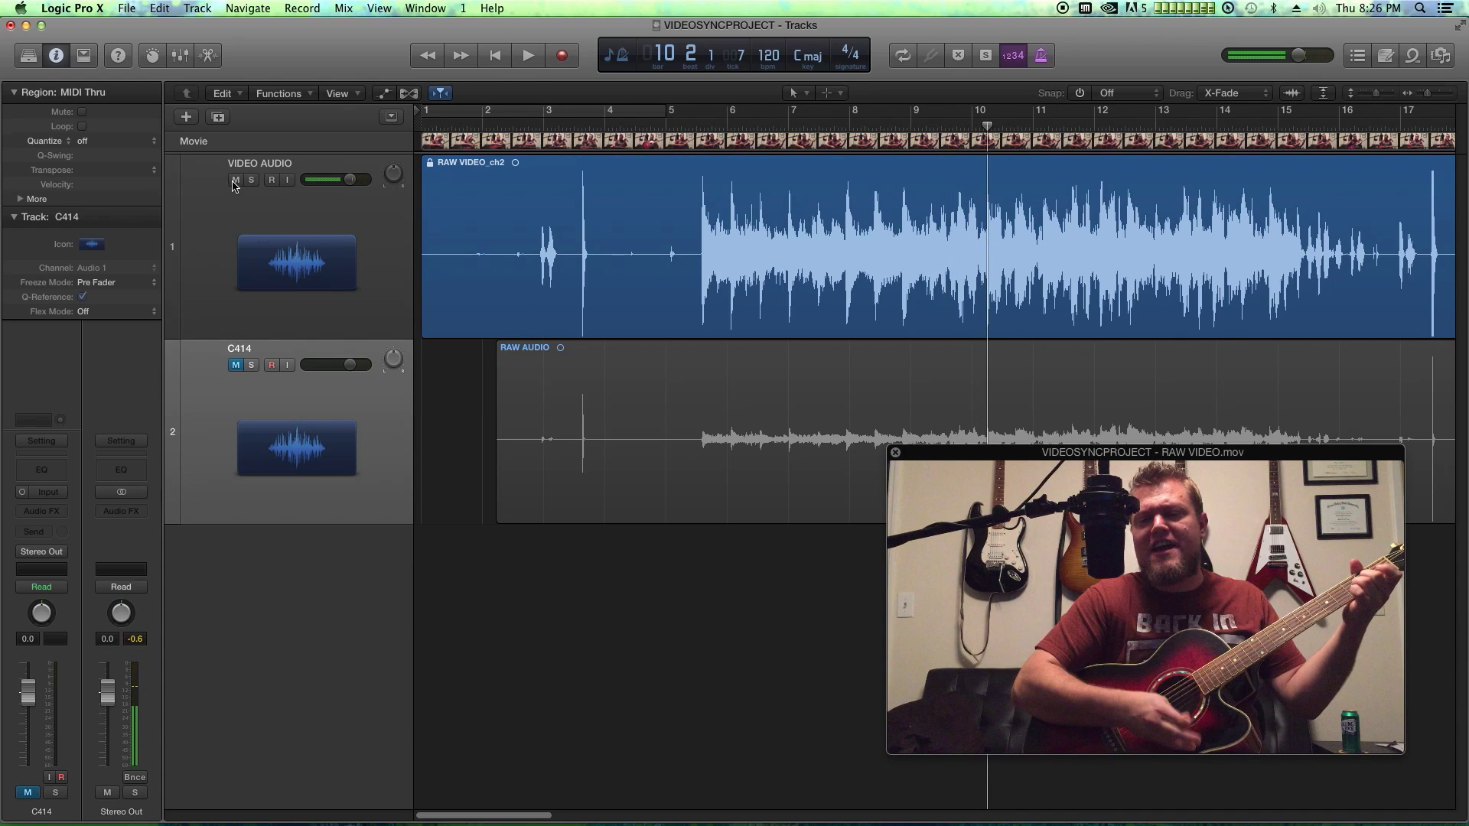
{"action": "left_click", "coordinate": [235, 181]}
{"action": "left_click", "coordinate": [236, 366]}
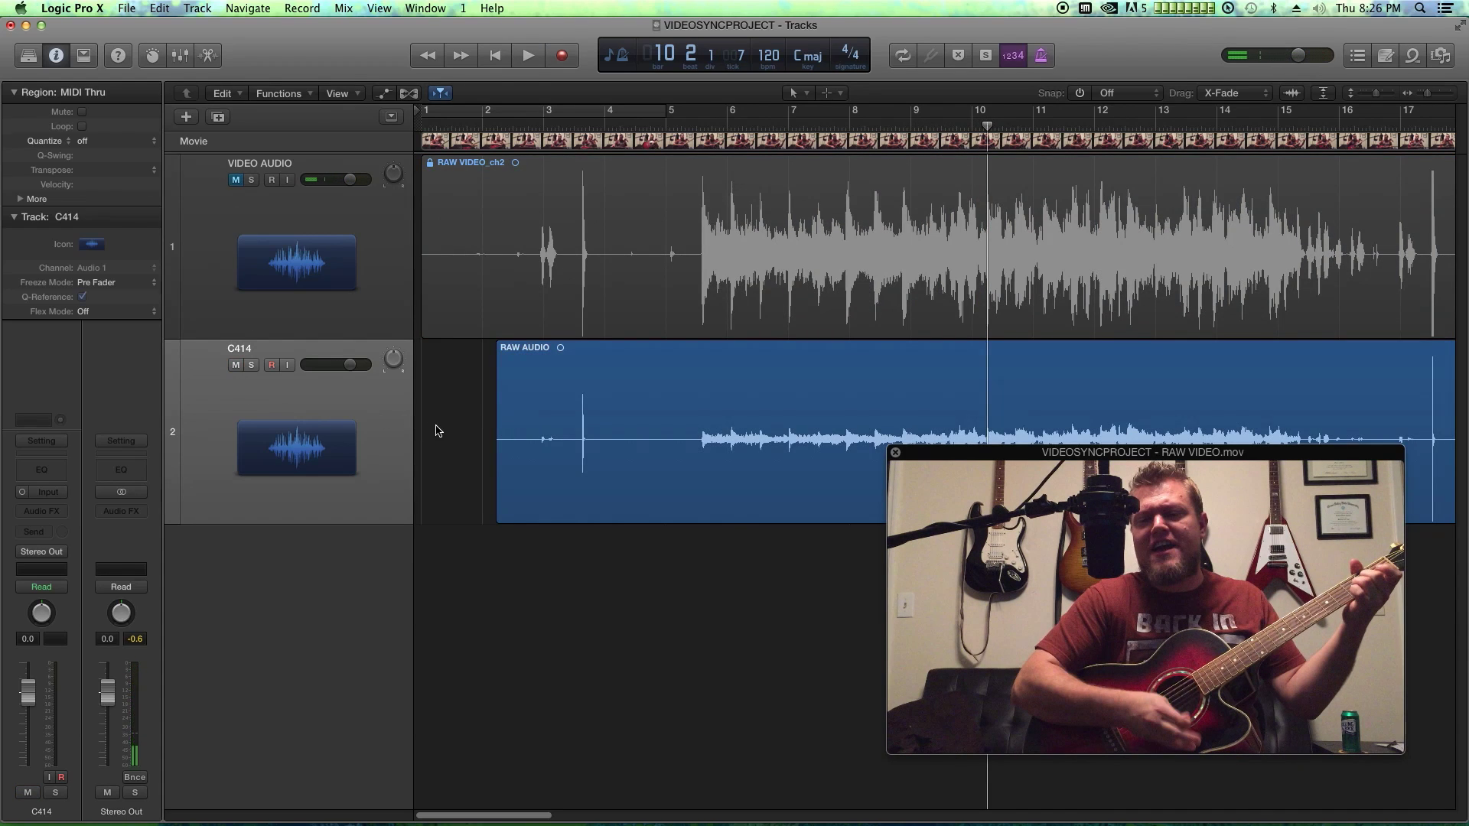
Step: Delete the C414 audio before the first take, up to about 5 2, and try to fade in the region's new start
{"action": "left_click_drag", "start_coordinate": [442, 419], "coordinate": [692, 581]}
{"action": "key", "text": "Delete"}
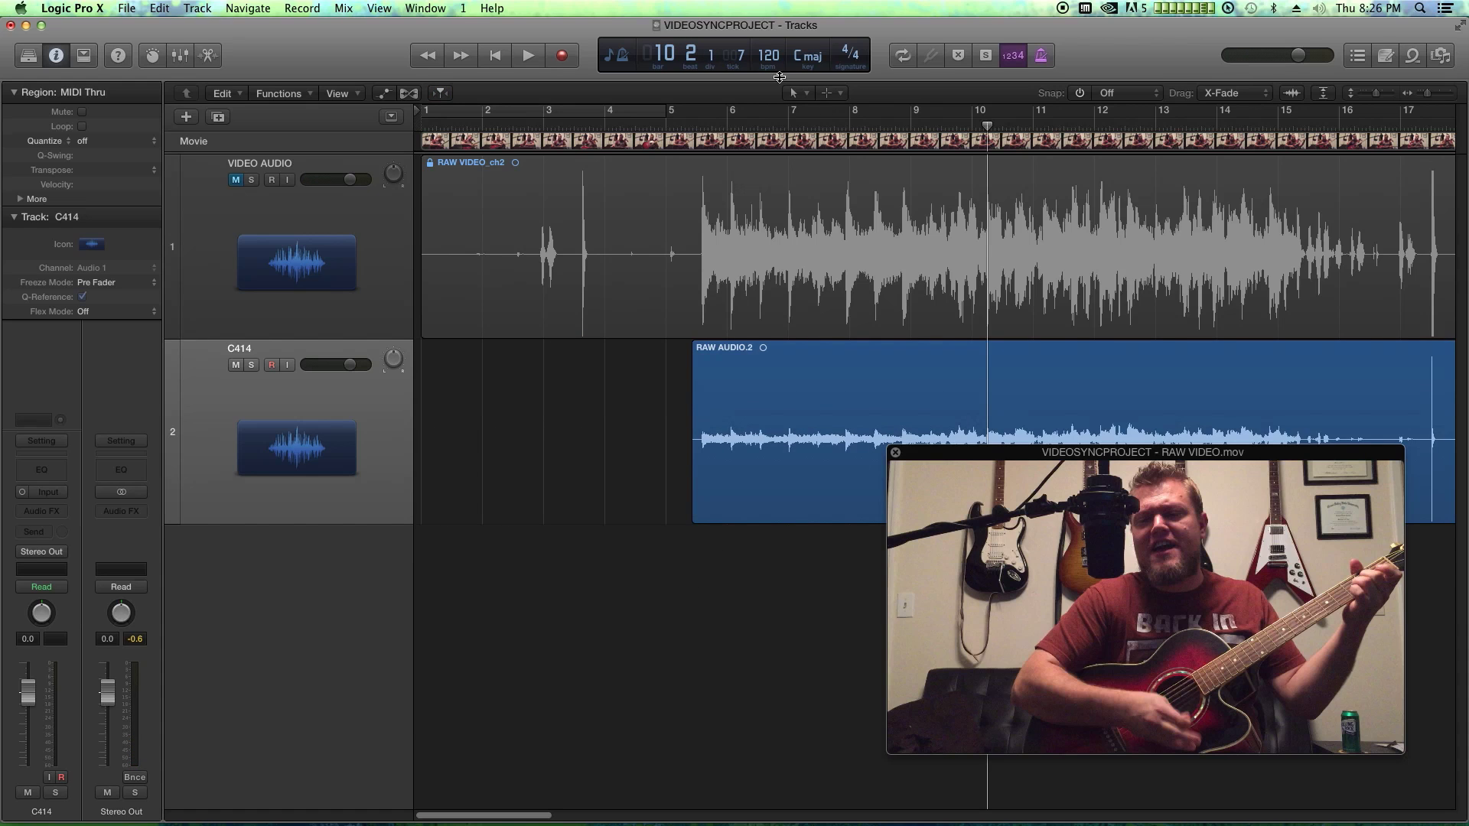
{"action": "left_click", "coordinate": [697, 126]}
{"action": "key", "text": "super+Right"}
{"action": "key", "text": "super+Right"}
{"action": "key", "text": "super+Right"}
{"action": "key", "text": "super+Right"}
{"action": "key", "text": "super+Right"}
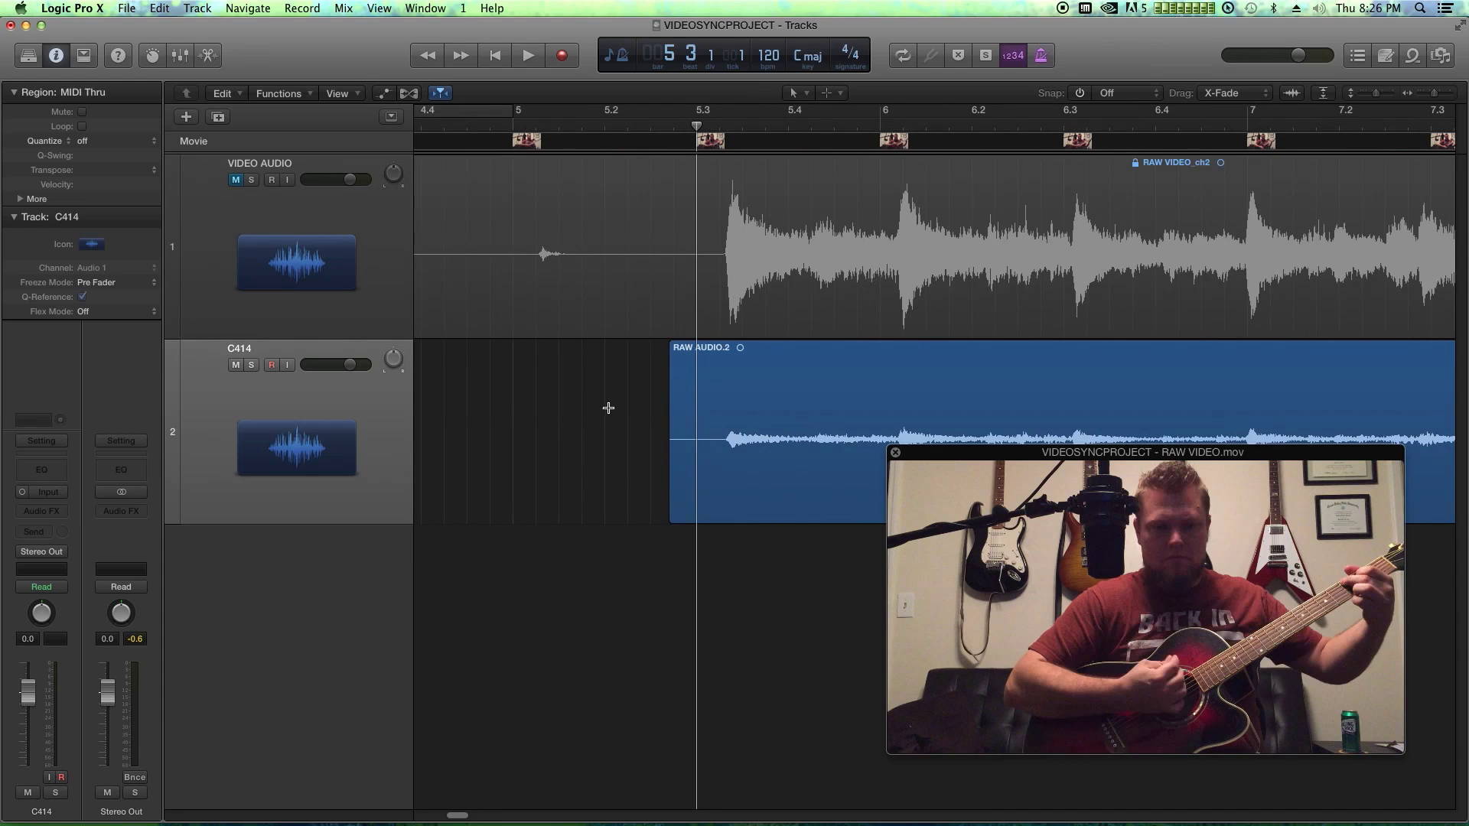
{"action": "left_click_drag", "start_coordinate": [608, 409], "coordinate": [705, 488]}
{"action": "left_click", "coordinate": [732, 583]}
Step: Move the floating movie window below the tracks so it clears the C414 region
{"action": "key", "text": "super+Left"}
{"action": "key", "text": "super+Left"}
{"action": "key", "text": "super+Left"}
{"action": "key", "text": "super+Left"}
{"action": "key", "text": "super+Left"}
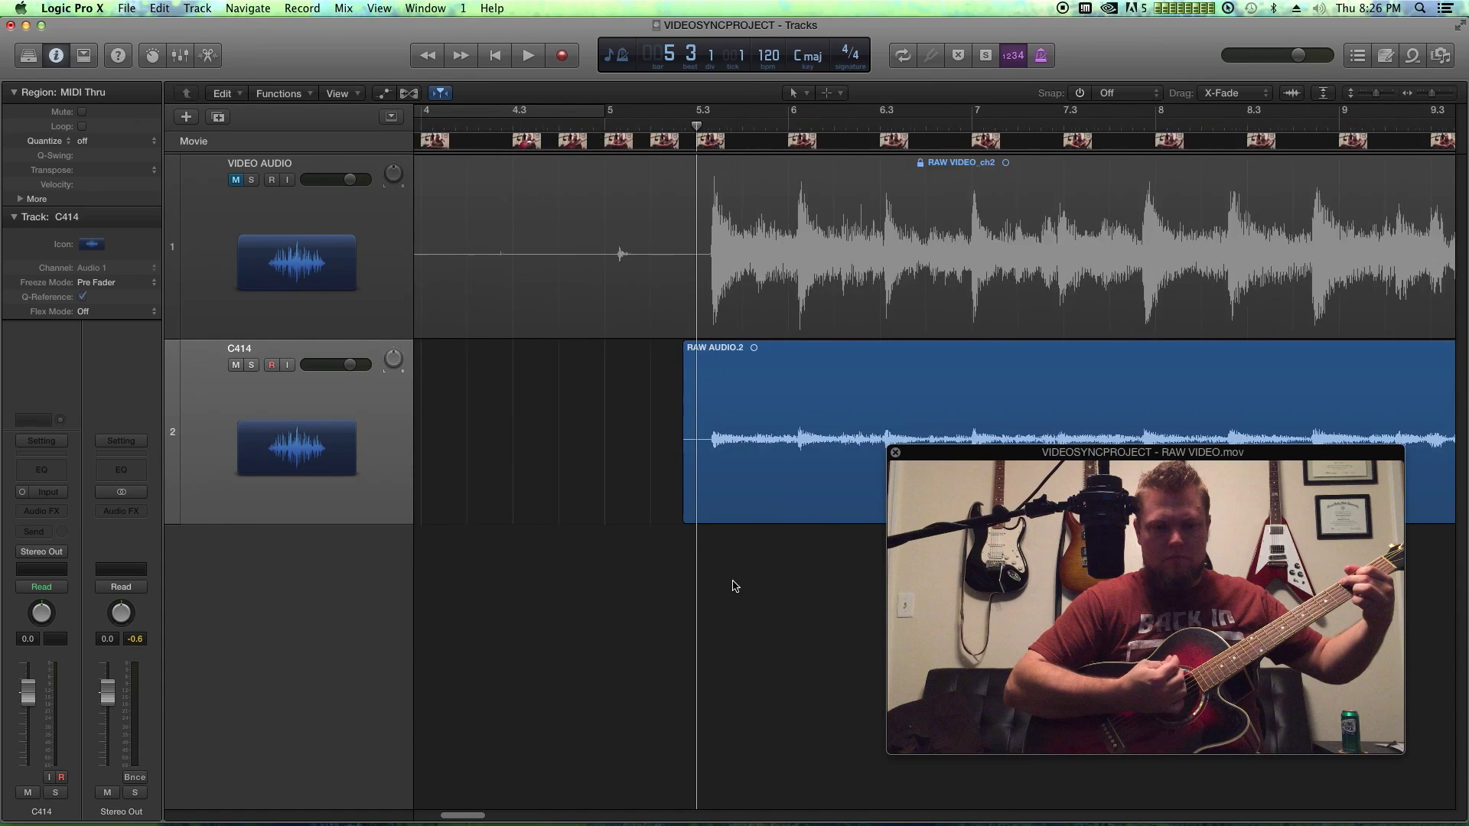
{"action": "key", "text": "super+Left"}
{"action": "key", "text": "super+Left"}
{"action": "key", "text": "super+Left"}
{"action": "key", "text": "super+Left"}
{"action": "left_click_drag", "start_coordinate": [977, 452], "coordinate": [899, 652]}
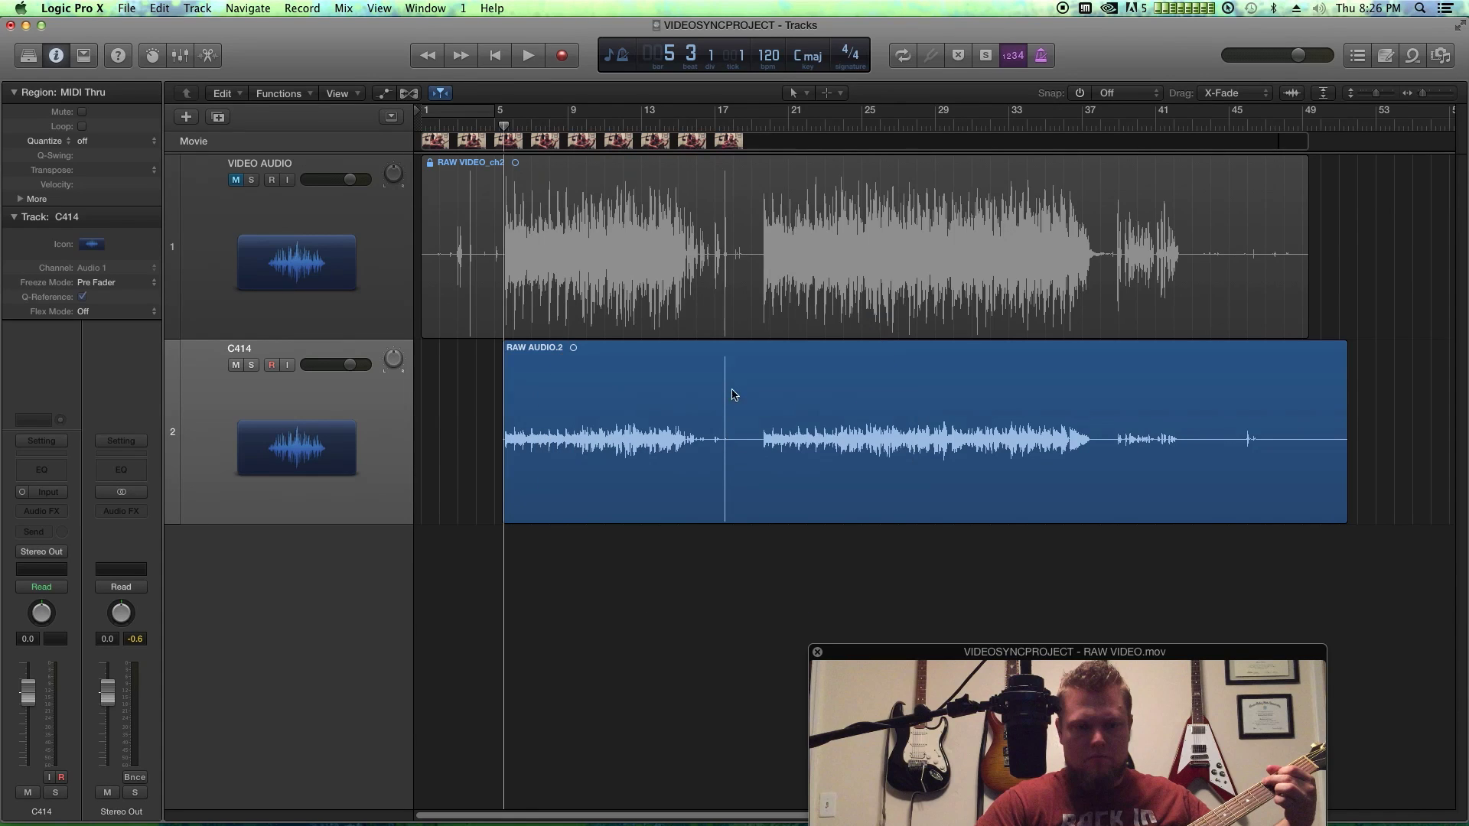
Step: Delete the C414 audio between the two takes, from about bar 17 to the middle of bar 19
{"action": "left_click", "coordinate": [756, 128]}
{"action": "key", "text": "super+Right"}
{"action": "key", "text": "super+Right"}
{"action": "key", "text": "super+Right"}
{"action": "key", "text": "super+Right"}
{"action": "key", "text": "super+Right"}
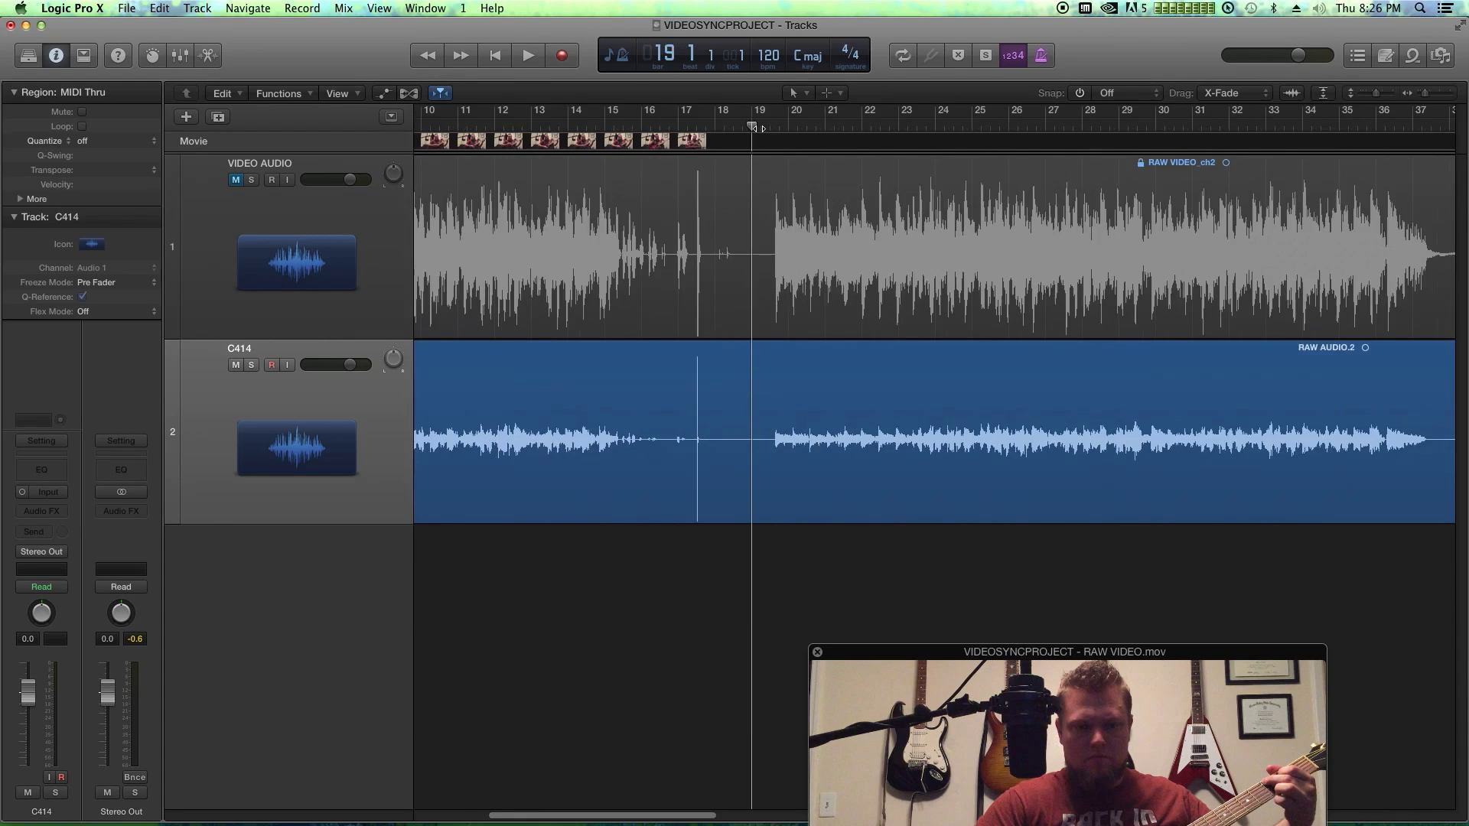
{"action": "left_click_drag", "start_coordinate": [541, 382], "coordinate": [618, 490]}
{"action": "left_click_drag", "start_coordinate": [713, 493], "coordinate": [820, 514]}
{"action": "key", "text": "Delete"}
{"action": "key", "text": "super+Left"}
{"action": "key", "text": "super+Left"}
{"action": "key", "text": "super+Left"}
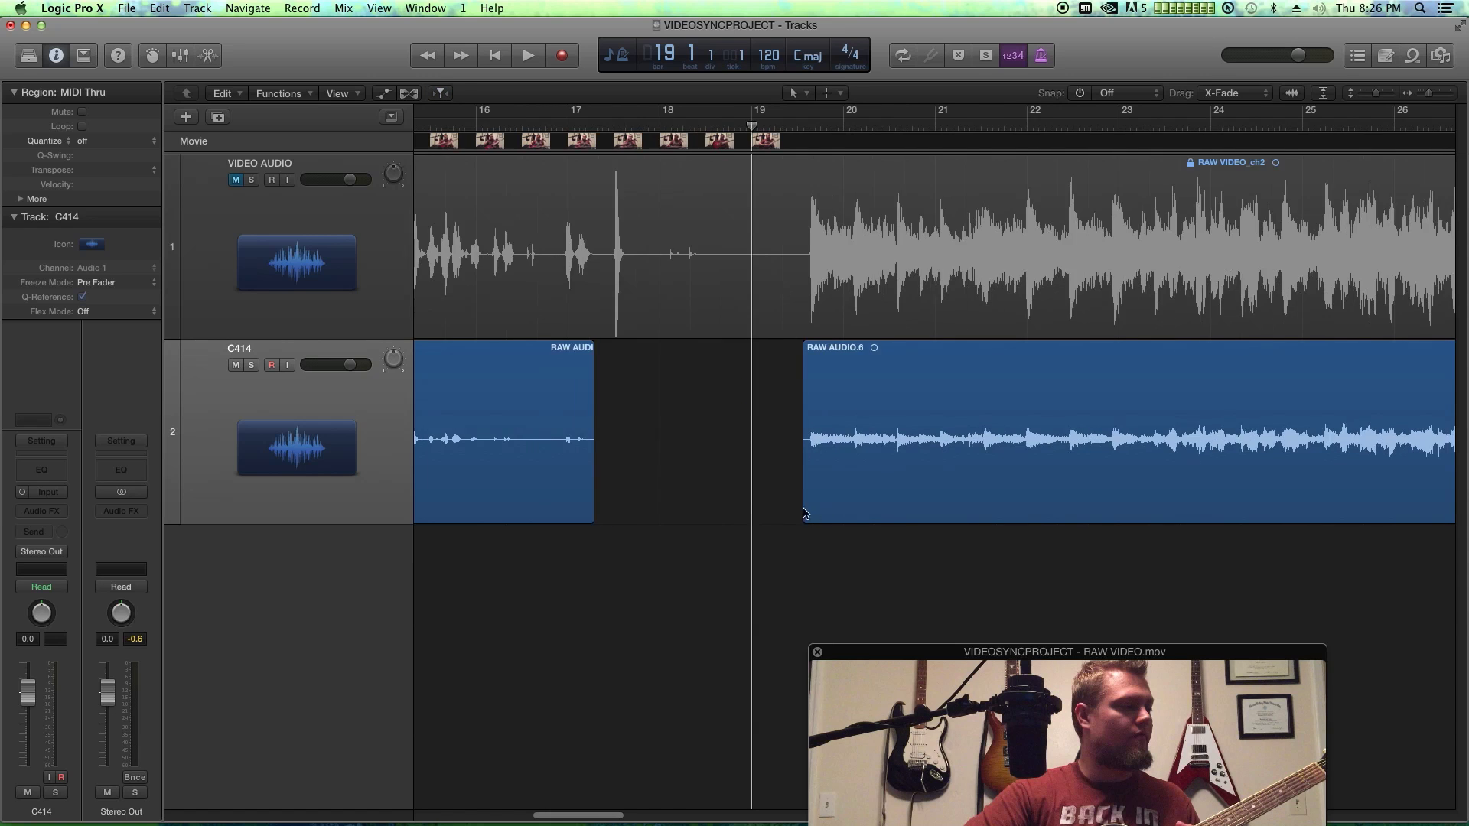
Step: Trim the start of the second-take C414 region to just before its first note, at about 19 3 2
{"action": "left_click", "coordinate": [776, 129]}
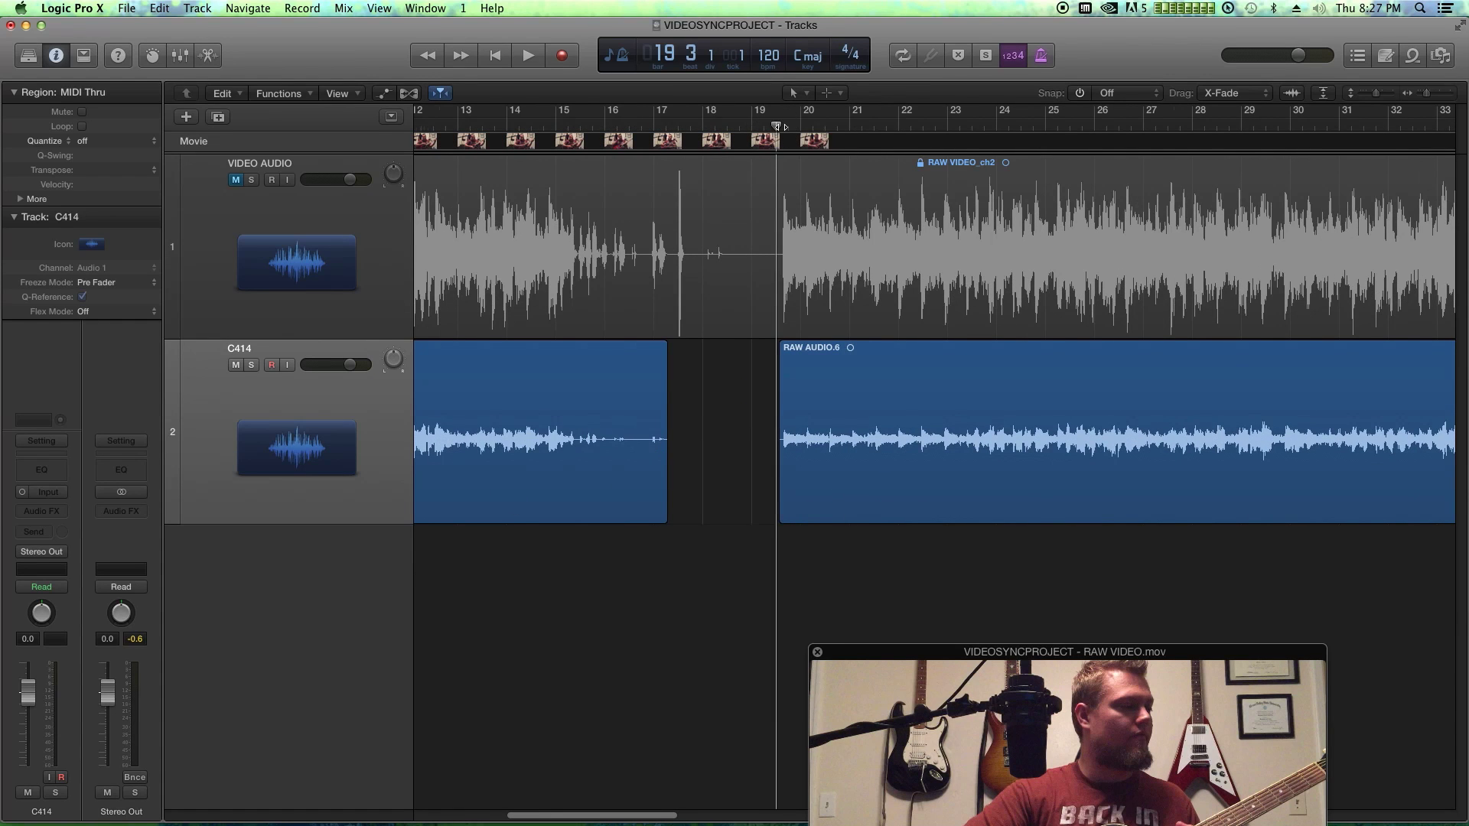
{"action": "key", "text": "super+Right"}
{"action": "key", "text": "super+Right"}
{"action": "key", "text": "super+Right"}
{"action": "key", "text": "super+Right"}
{"action": "key", "text": "super+Right"}
{"action": "key", "text": "super+Right"}
{"action": "key", "text": "super+Right"}
{"action": "left_click", "coordinate": [836, 128]}
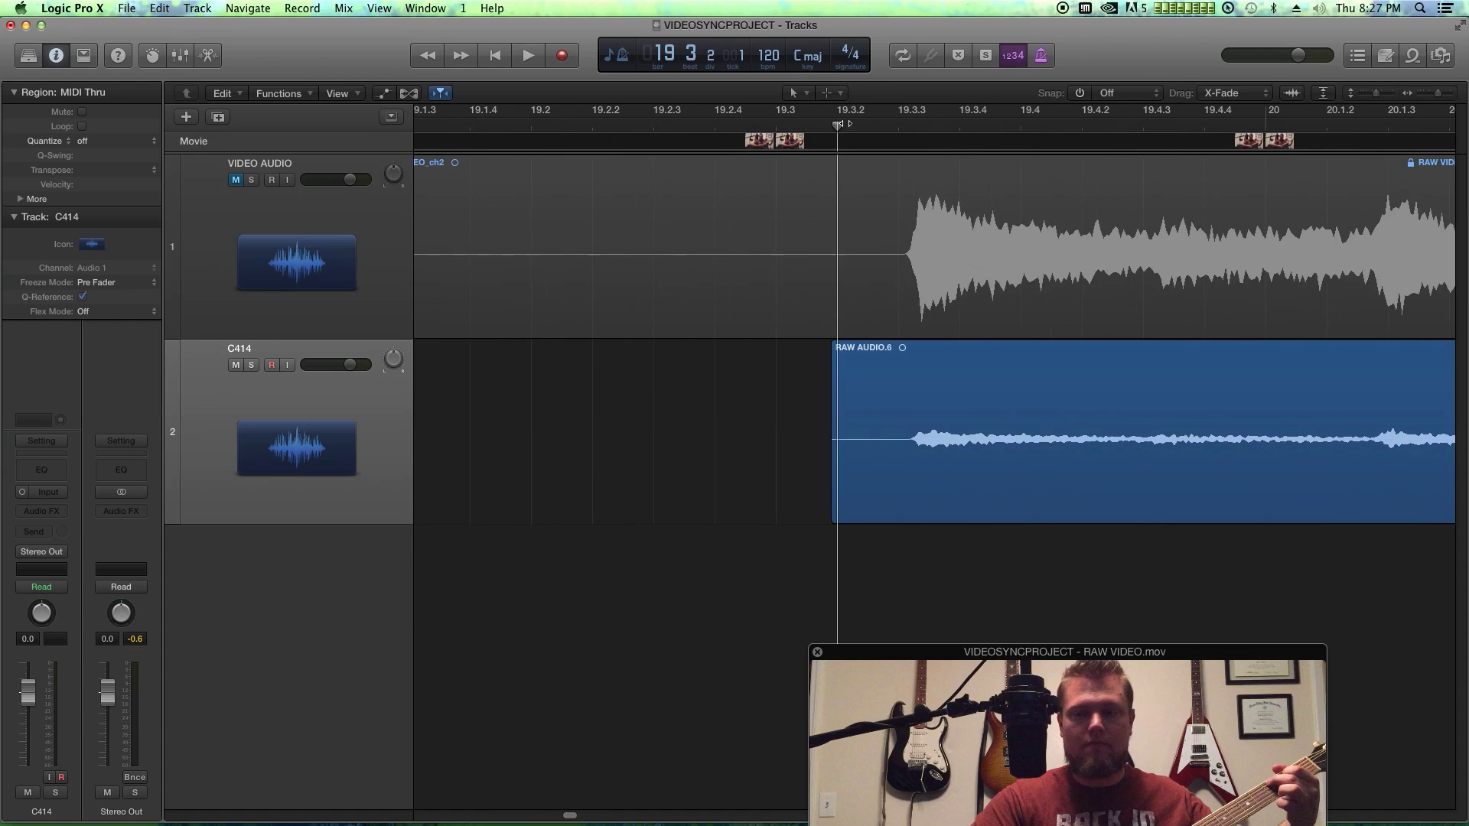
{"action": "left_click_drag", "start_coordinate": [733, 459], "coordinate": [878, 516]}
{"action": "key", "text": "Delete"}
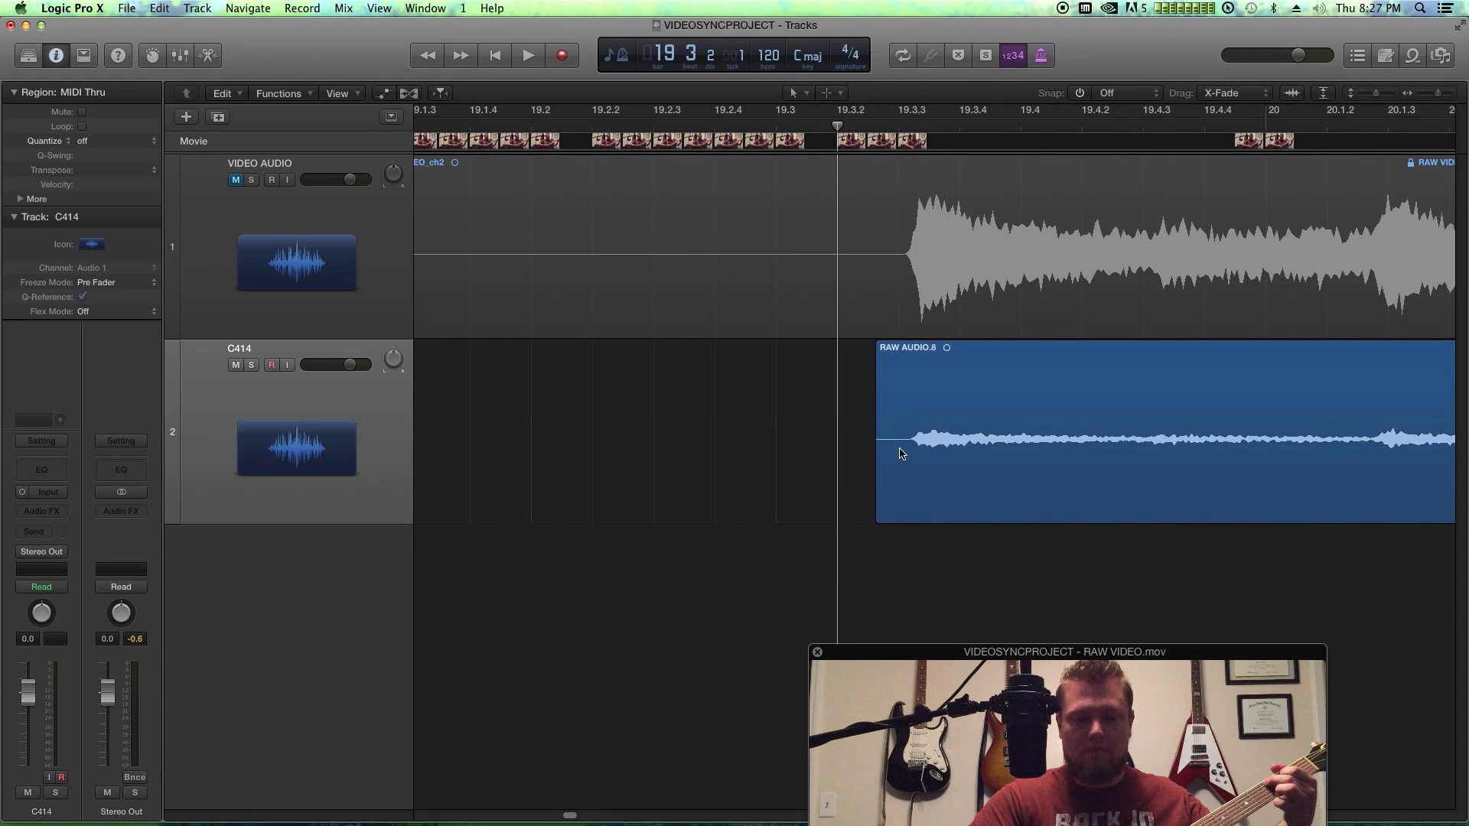
Step: Add a short fade-in at the start of the second-take C414 region
{"action": "left_click_drag", "start_coordinate": [902, 452], "coordinate": [830, 486]}
{"action": "left_click", "coordinate": [807, 486]}
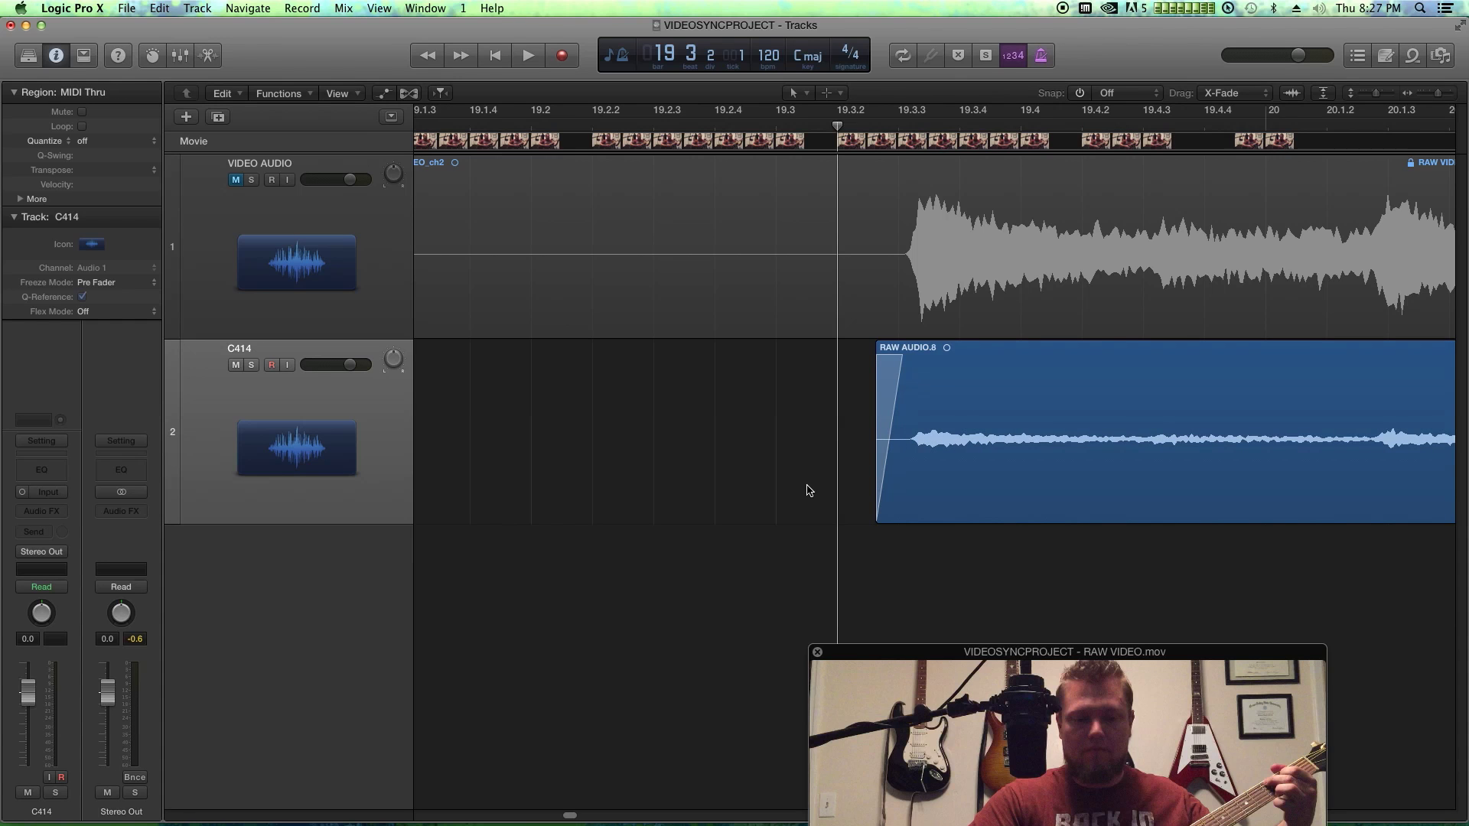
{"action": "key", "text": "super+Right"}
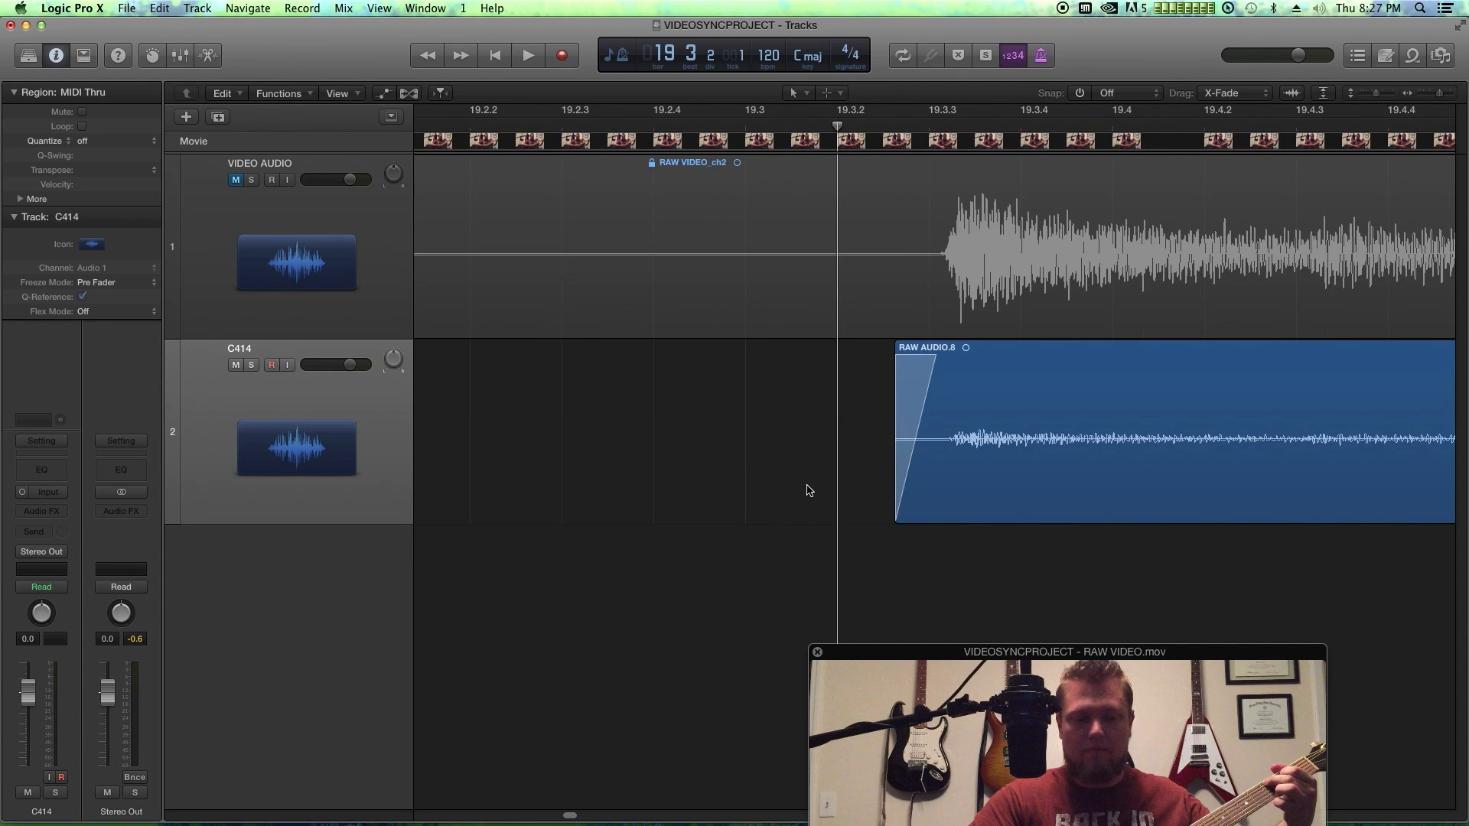
Step: Play the end of the second take from about bar 36 with the picture, and close the floating movie window
{"action": "key", "text": "super+Left"}
{"action": "key", "text": "super+Left"}
{"action": "key", "text": "super+Left"}
{"action": "key", "text": "super+Left"}
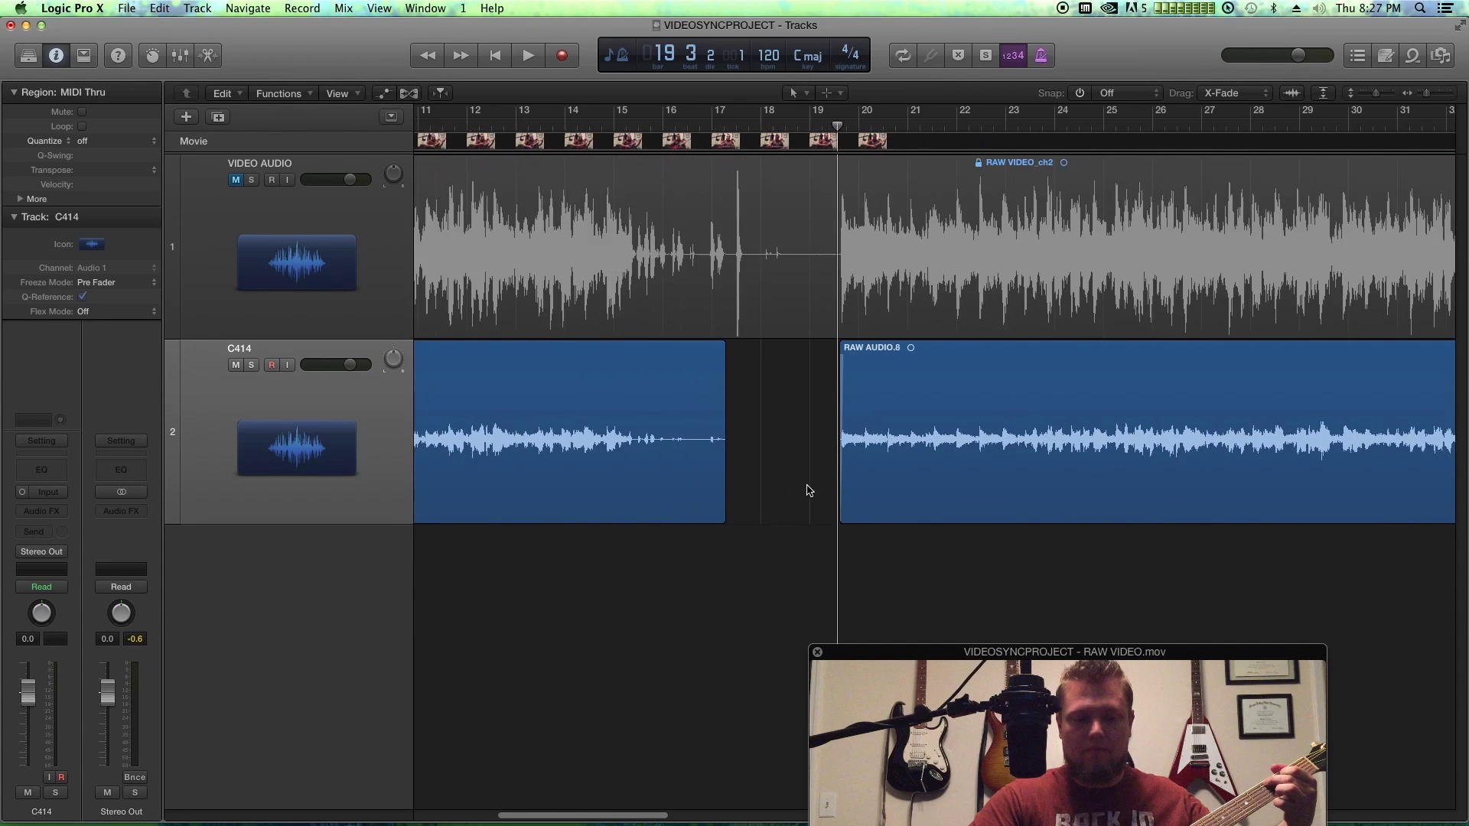
{"action": "key", "text": "super+Left"}
{"action": "left_click", "coordinate": [1102, 124]}
{"action": "key", "text": "super+Right"}
{"action": "key", "text": "super+Right"}
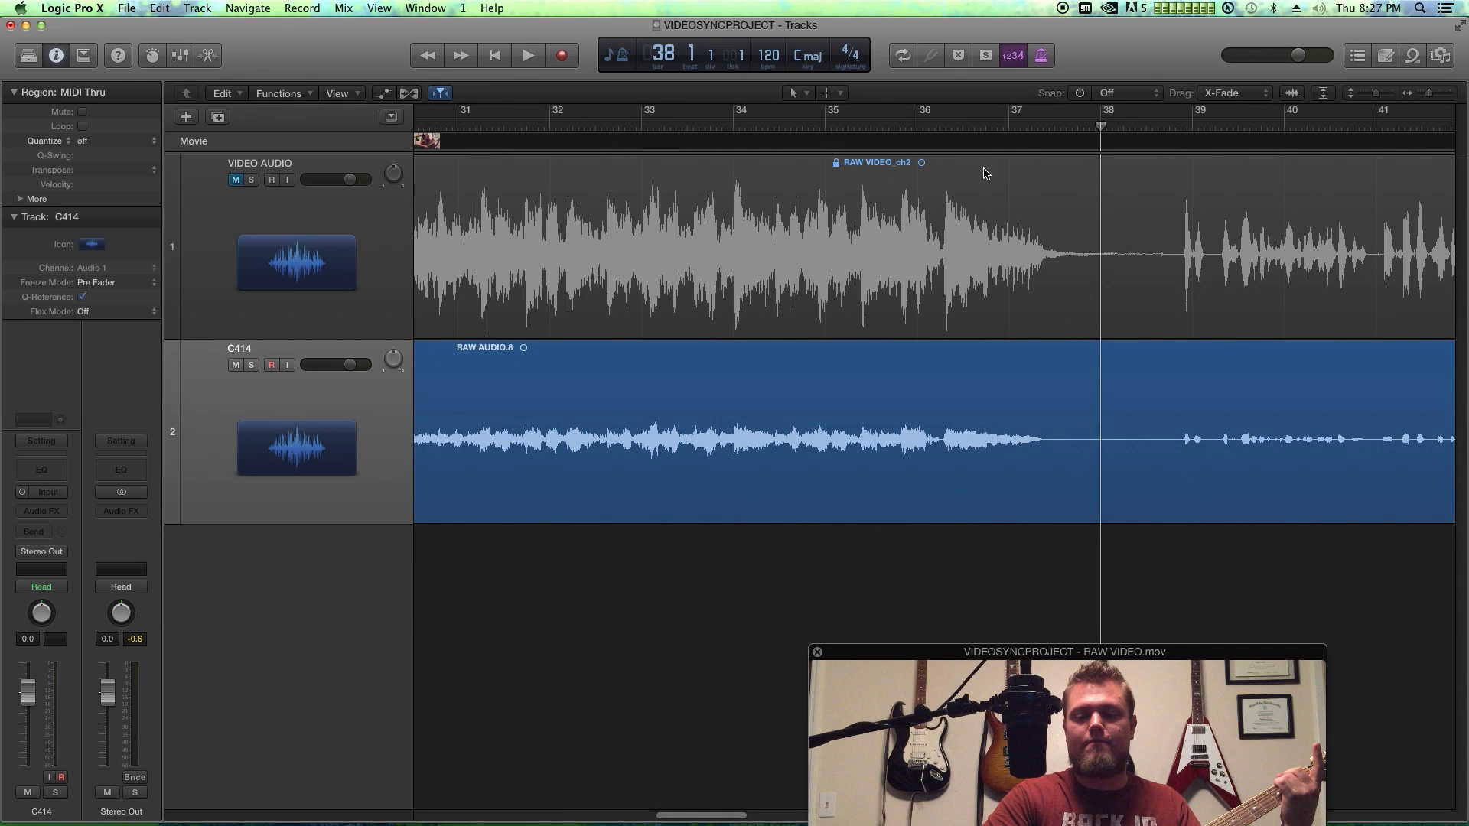
{"action": "left_click", "coordinate": [947, 125]}
{"action": "key", "text": "space"}
{"action": "left_click_drag", "start_coordinate": [1157, 652], "coordinate": [1063, 402]}
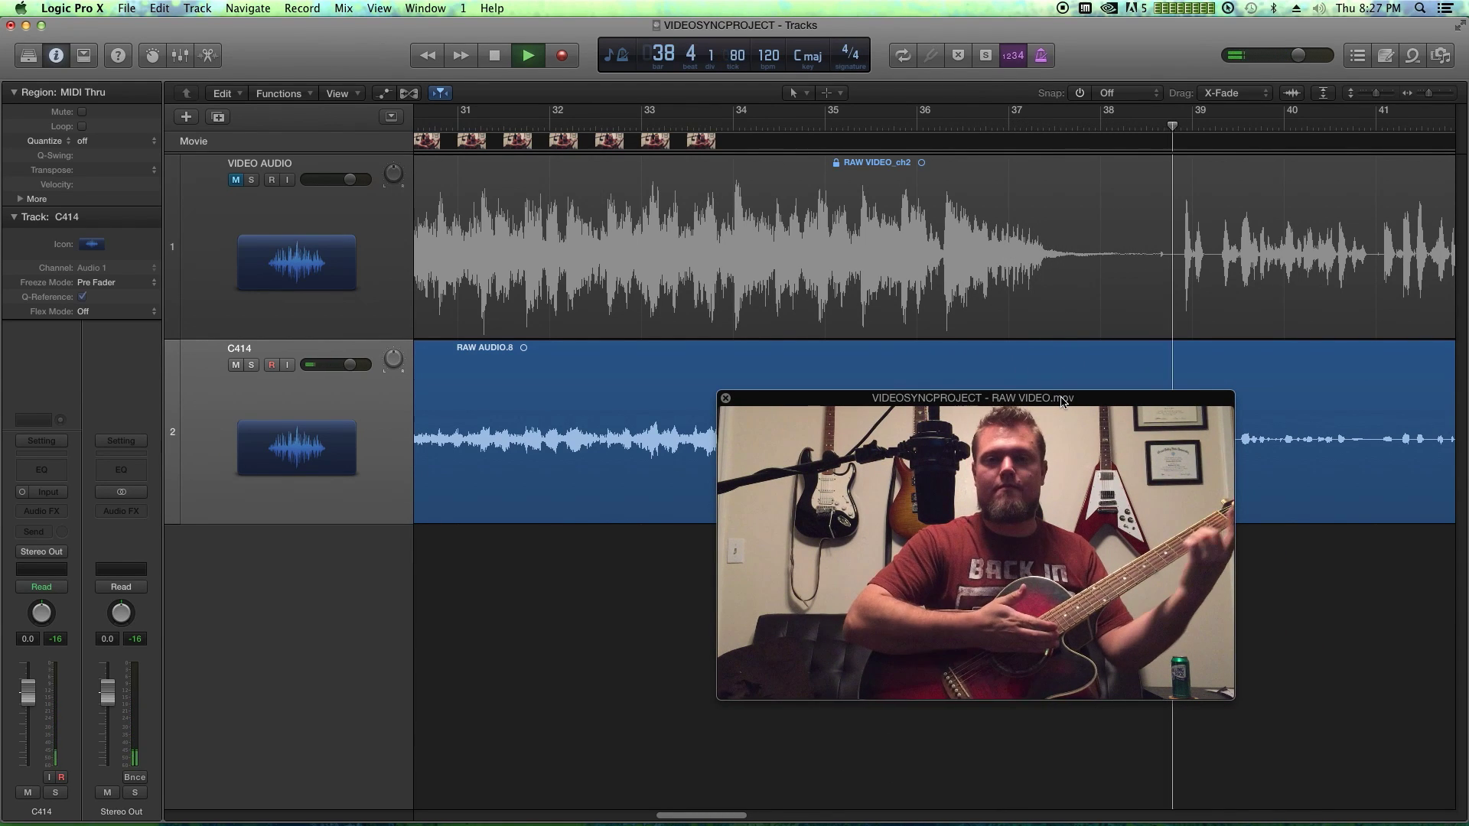
{"action": "left_click", "coordinate": [726, 399]}
Step: Delete the C414 audio after the second take, from about 38 4 to the middle of bar 40
{"action": "left_click_drag", "start_coordinate": [1348, 443], "coordinate": [1175, 509]}
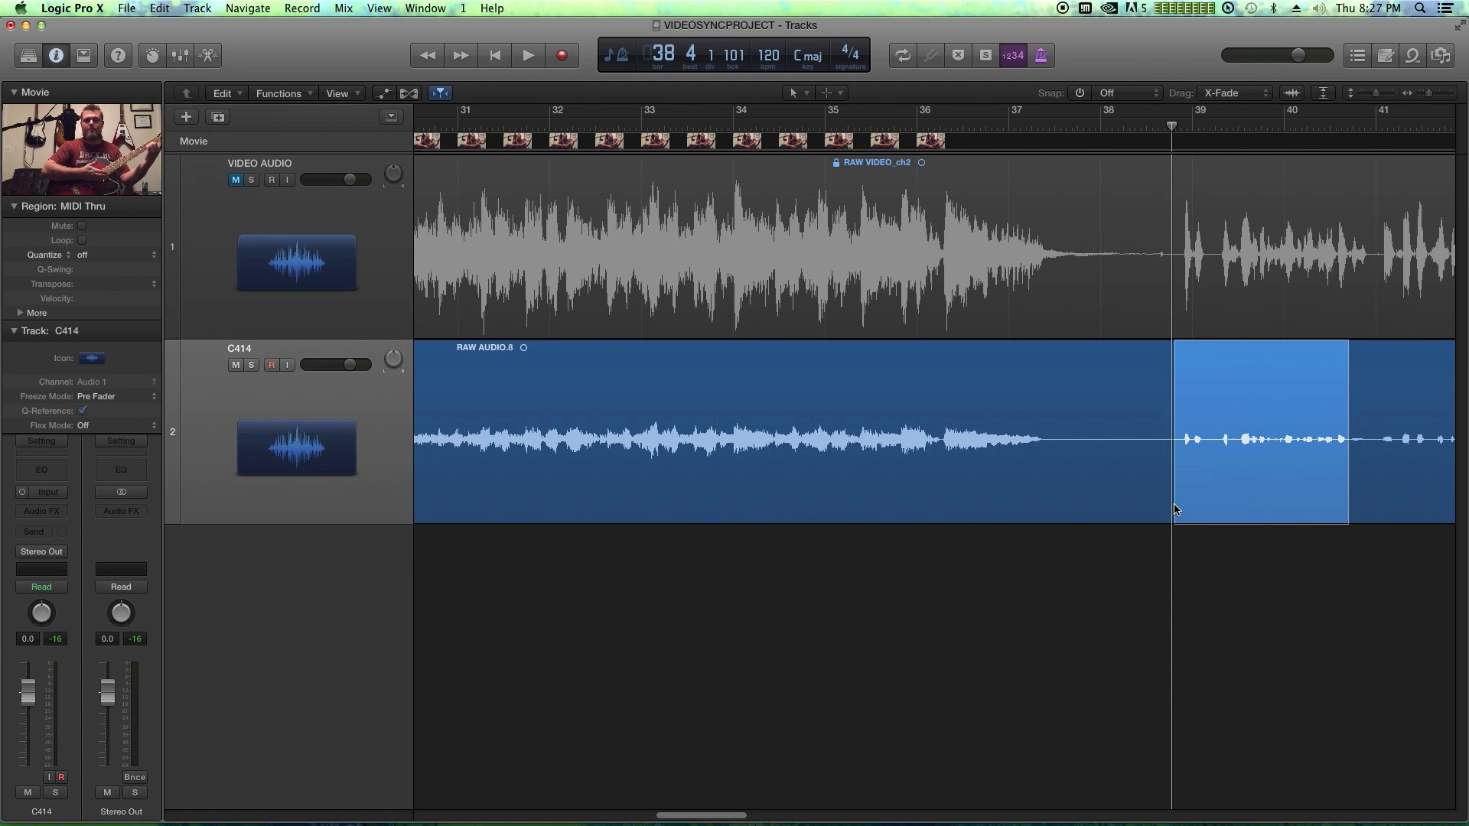
{"action": "key", "text": "Delete"}
{"action": "key", "text": "super+Right"}
{"action": "key", "text": "super+Right"}
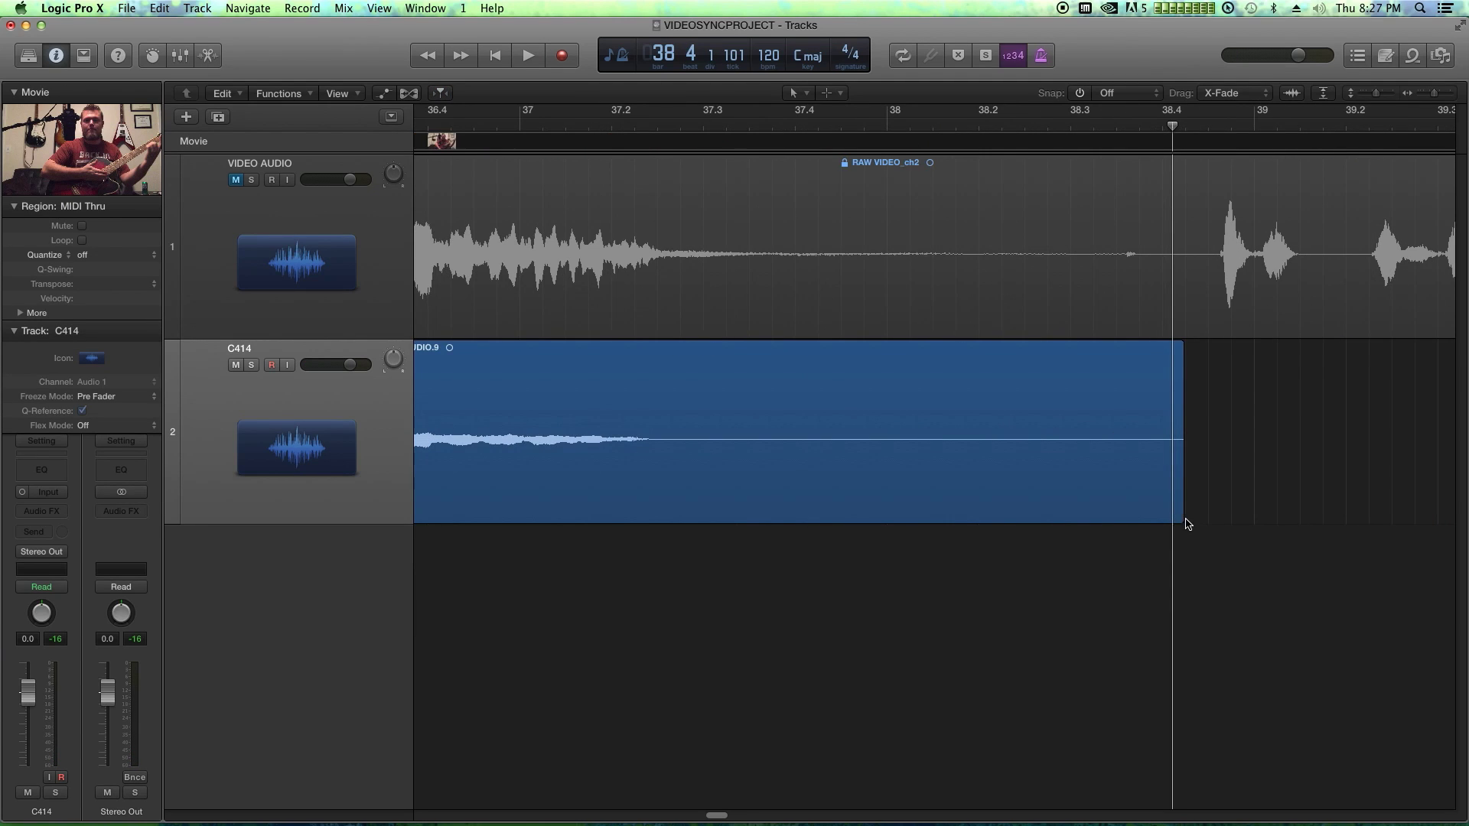
Step: Extend the end of the second-take C414 region slightly and add a short fade-out there
{"action": "left_click_drag", "start_coordinate": [1186, 524], "coordinate": [1200, 517]}
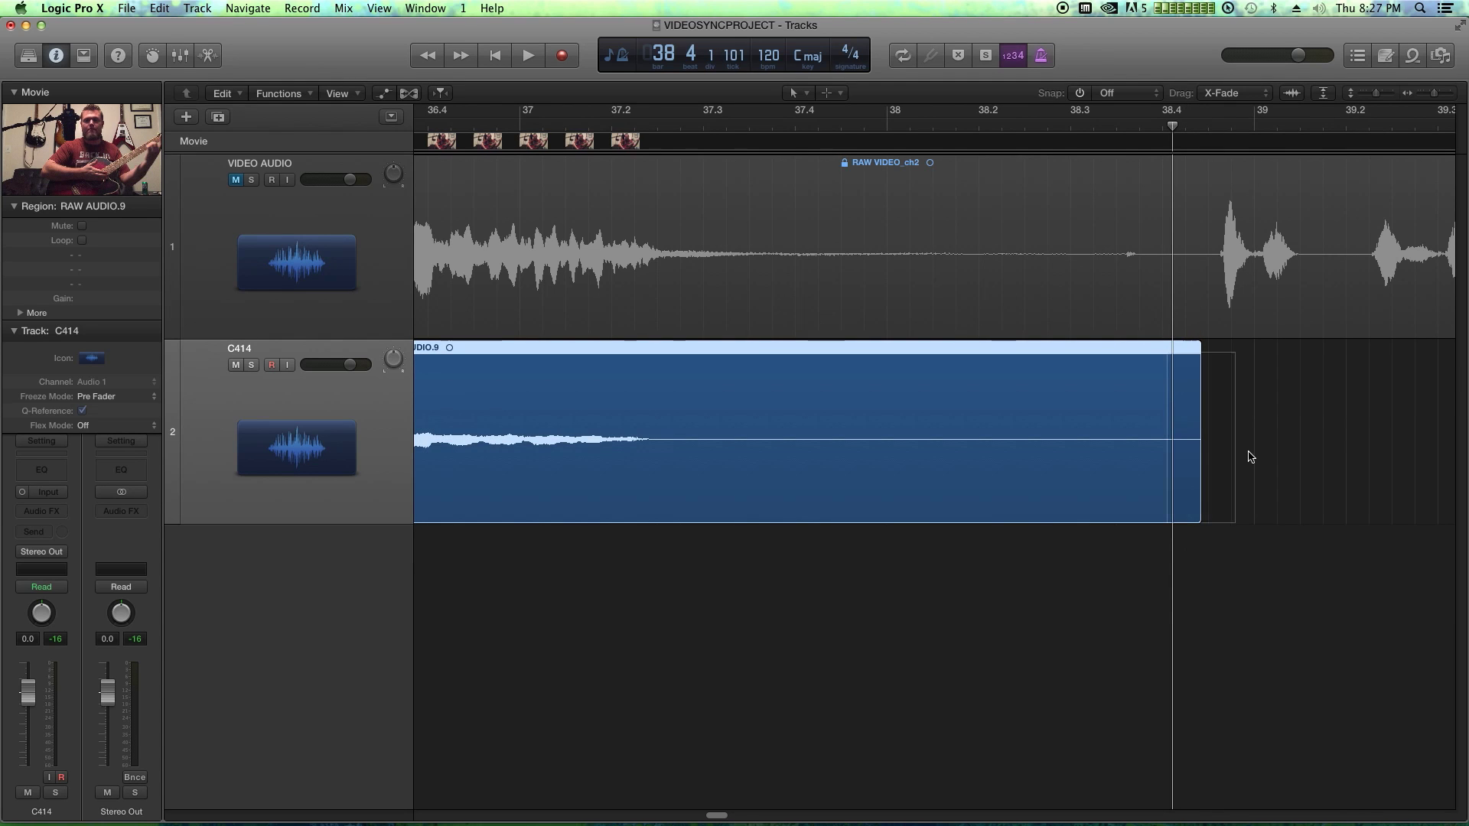
{"action": "left_click", "coordinate": [1300, 469]}
{"action": "key", "text": "super+Left"}
{"action": "key", "text": "super+Left"}
{"action": "key", "text": "super+Left"}
{"action": "key", "text": "super+Left"}
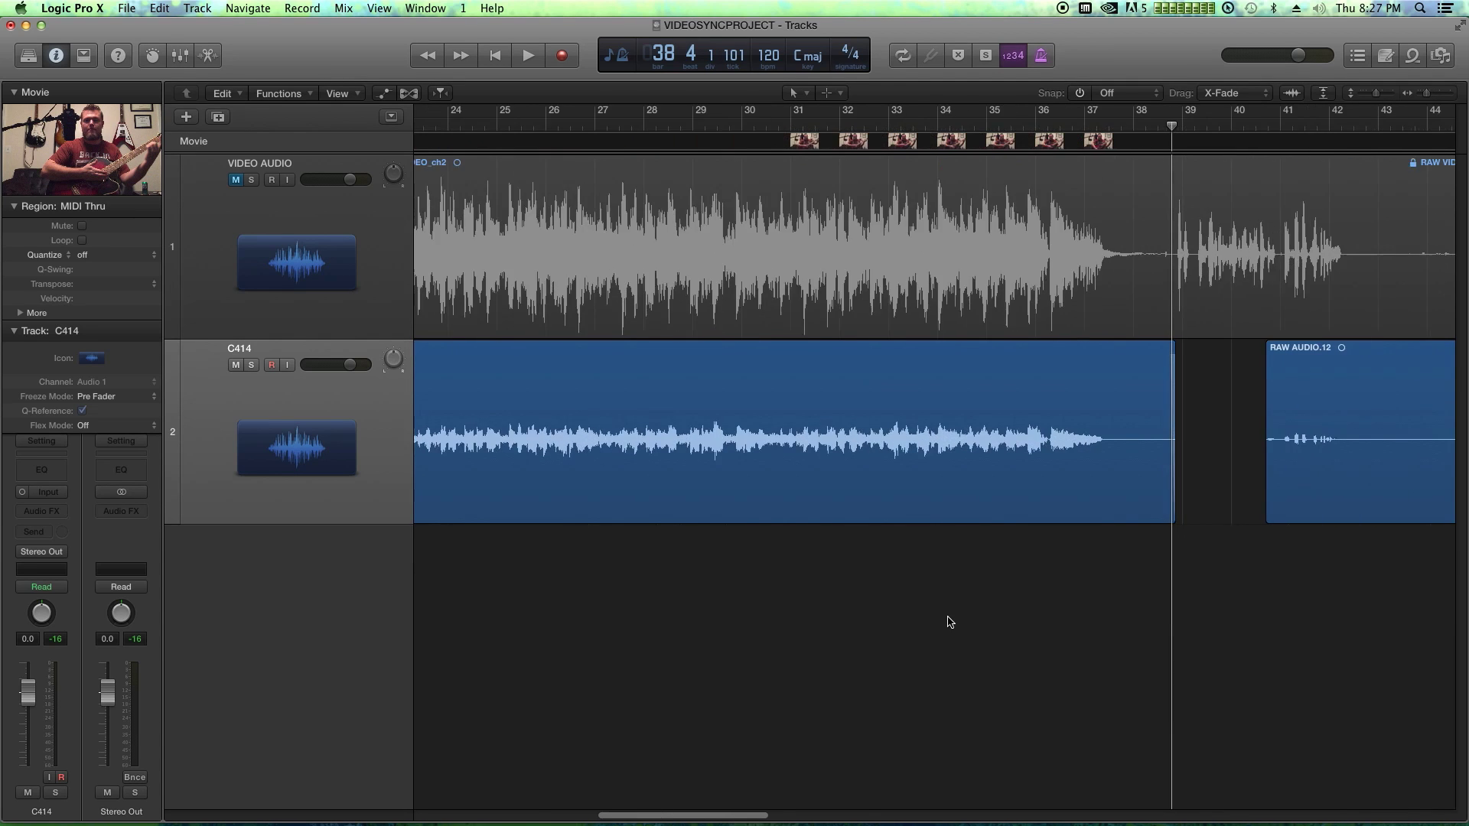
Step: Set the gain of the second-take C414 region to +6.0 dB, with the movie preview collapsed
{"action": "left_click", "coordinate": [940, 451]}
{"action": "left_click", "coordinate": [908, 682]}
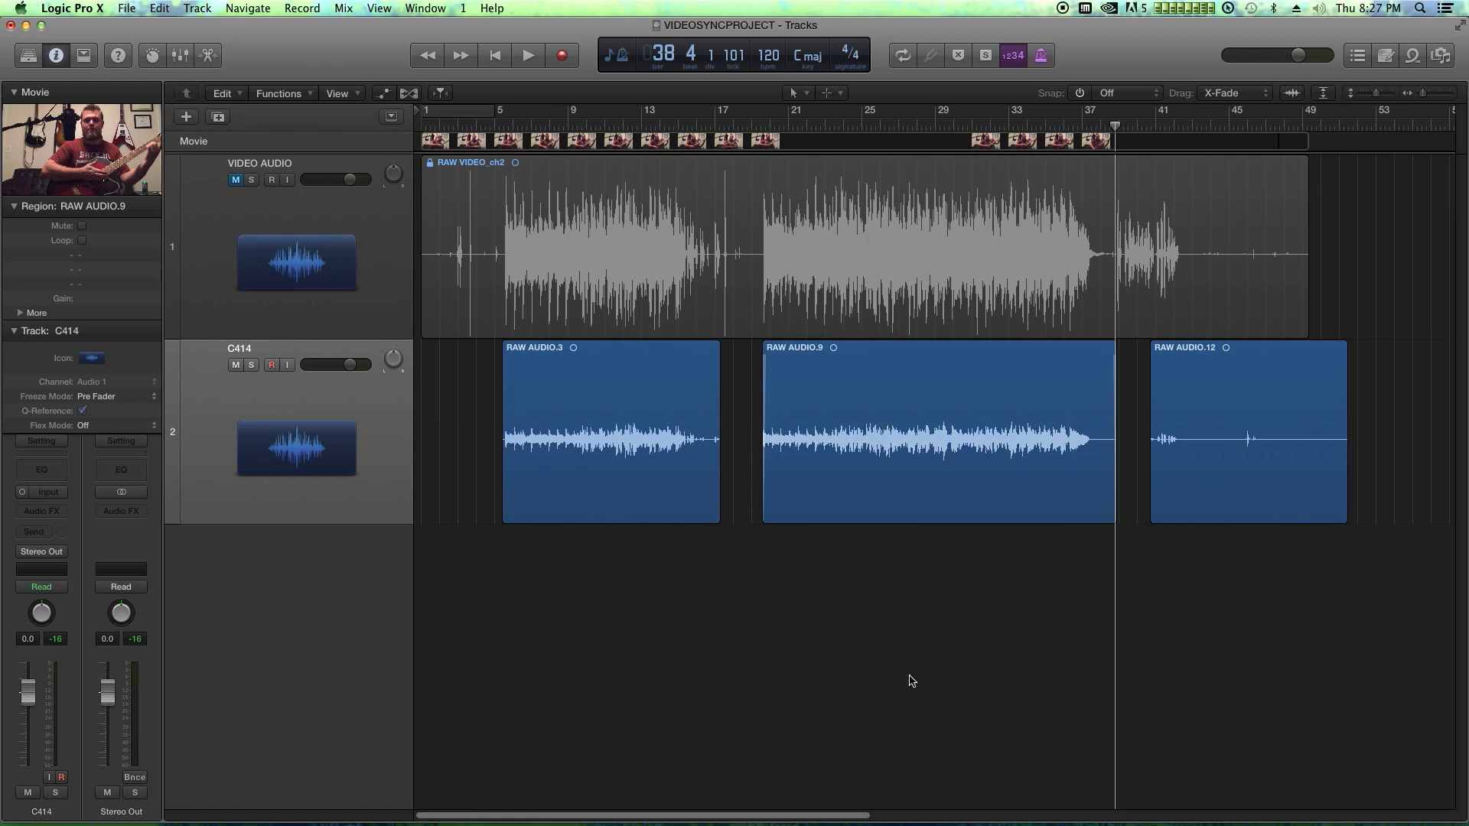
{"action": "left_click", "coordinate": [858, 469]}
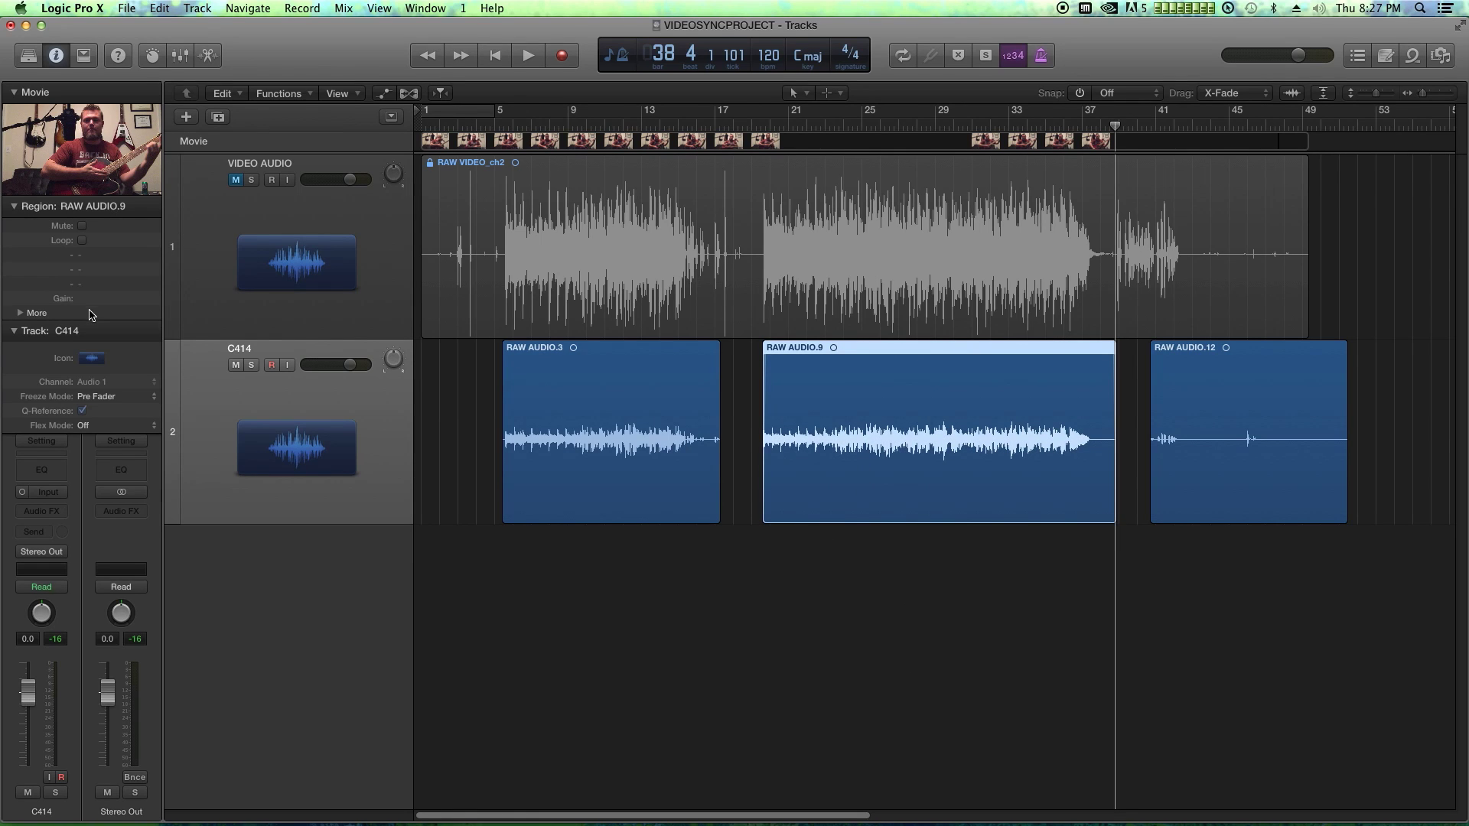
{"action": "left_click", "coordinate": [14, 207]}
{"action": "left_click", "coordinate": [15, 206]}
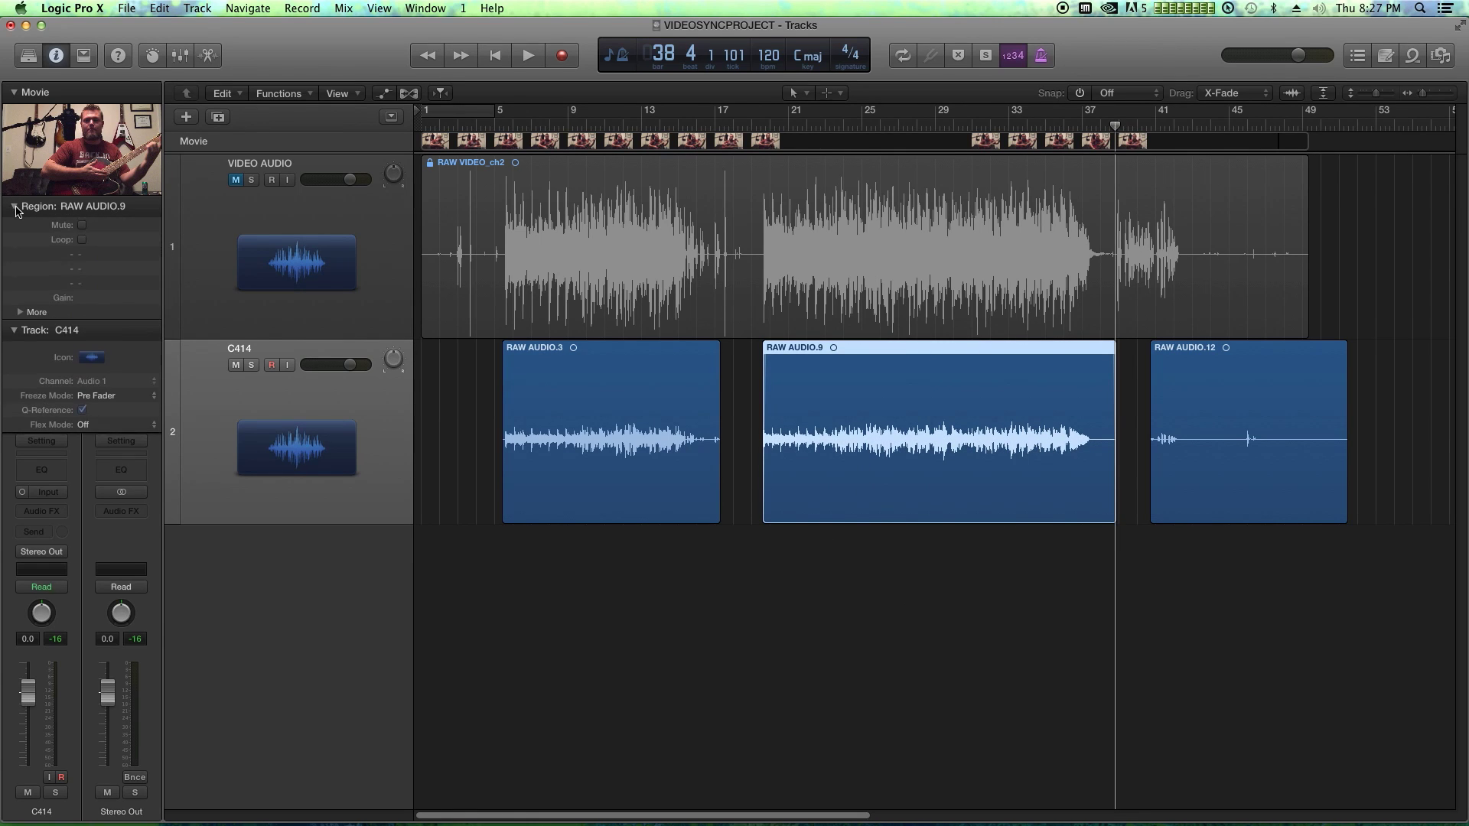
{"action": "left_click", "coordinate": [14, 93]}
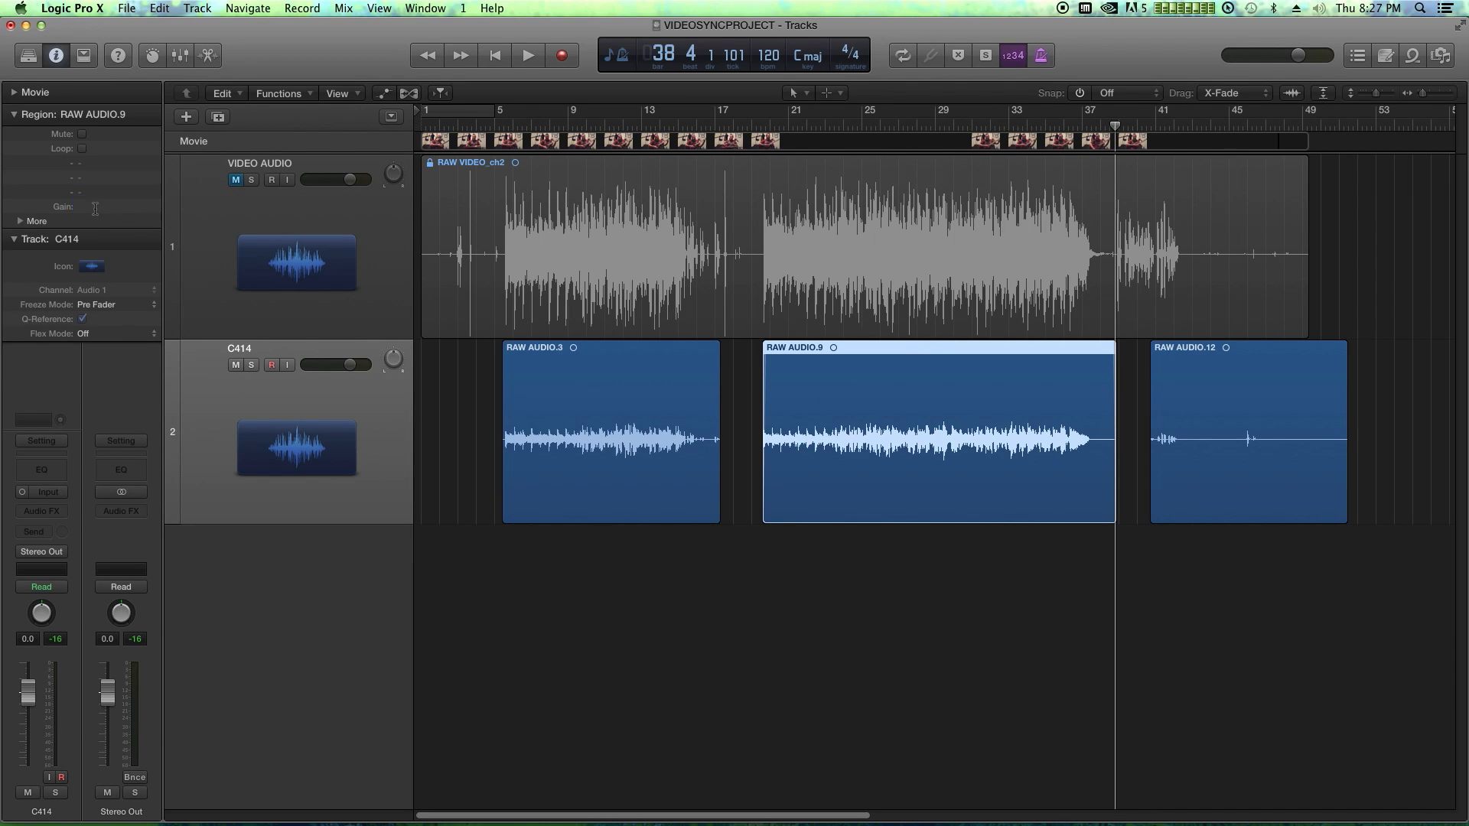
{"action": "key", "text": "Return"}
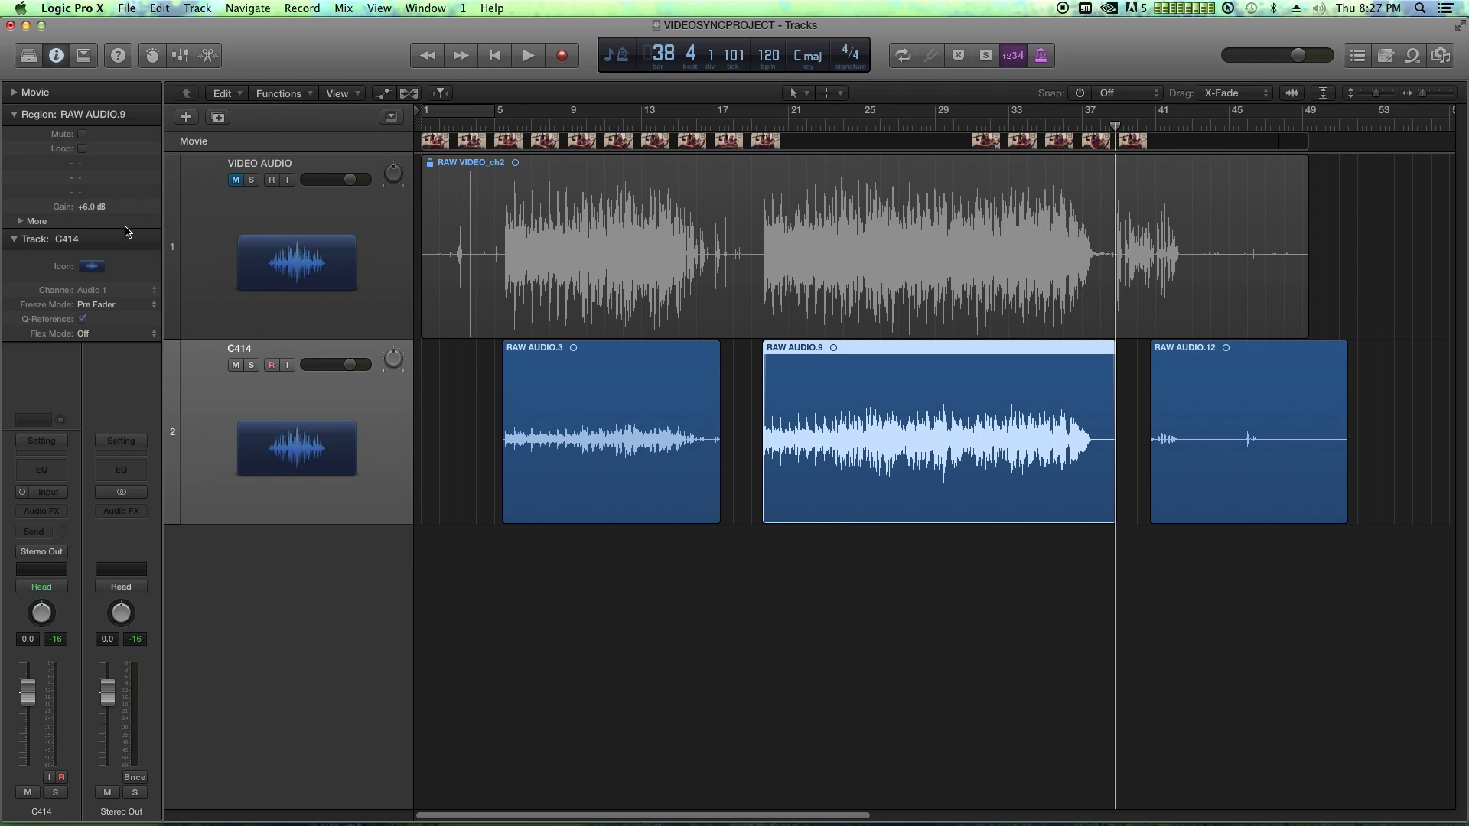
Step: Delete the first-take region and the leftover end region from the C414 track, and select the remaining second take
{"action": "left_click", "coordinate": [652, 471]}
{"action": "key", "text": "Delete"}
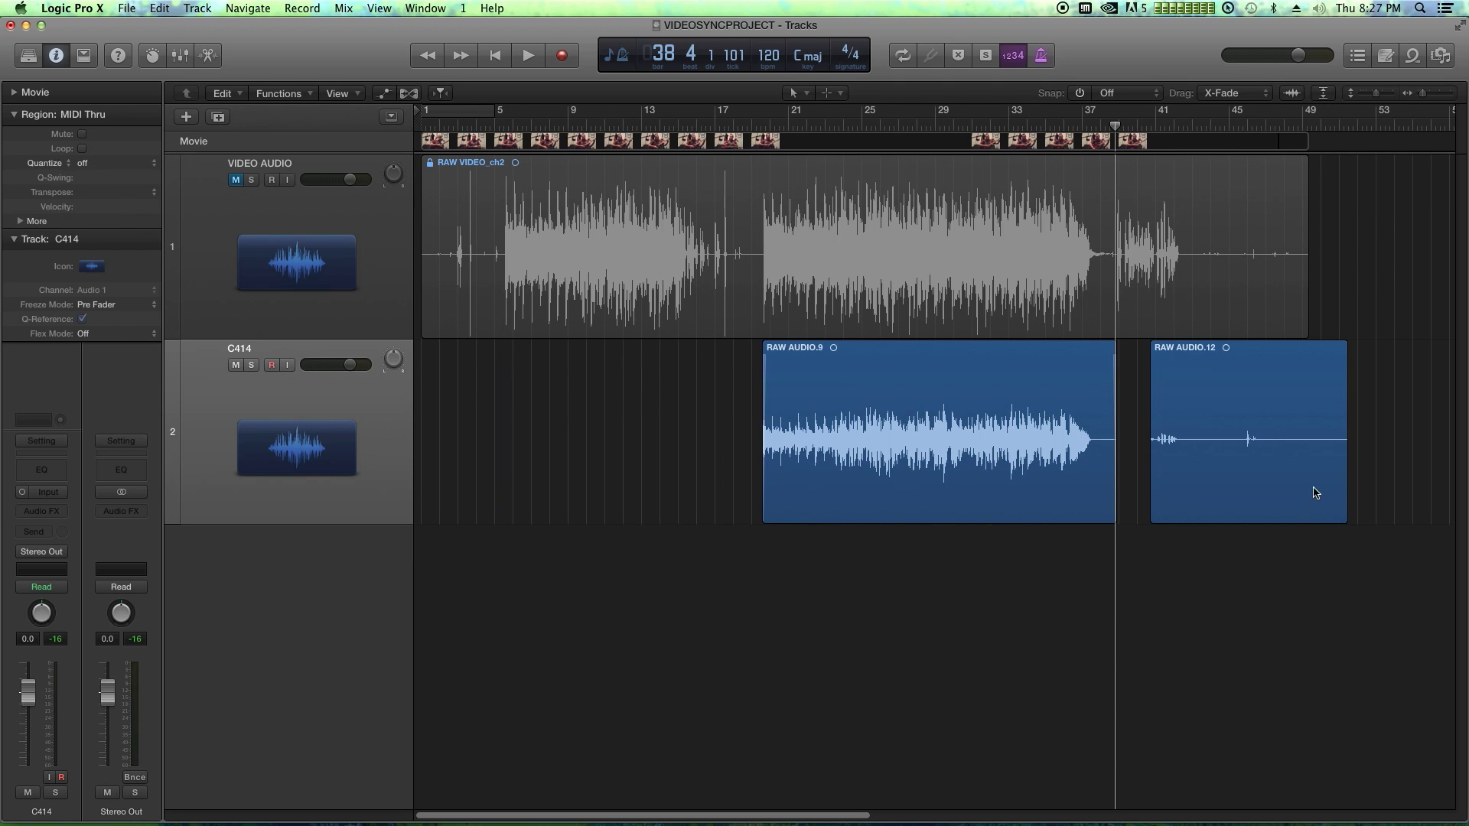
{"action": "key", "text": "Delete"}
{"action": "left_click", "coordinate": [876, 449]}
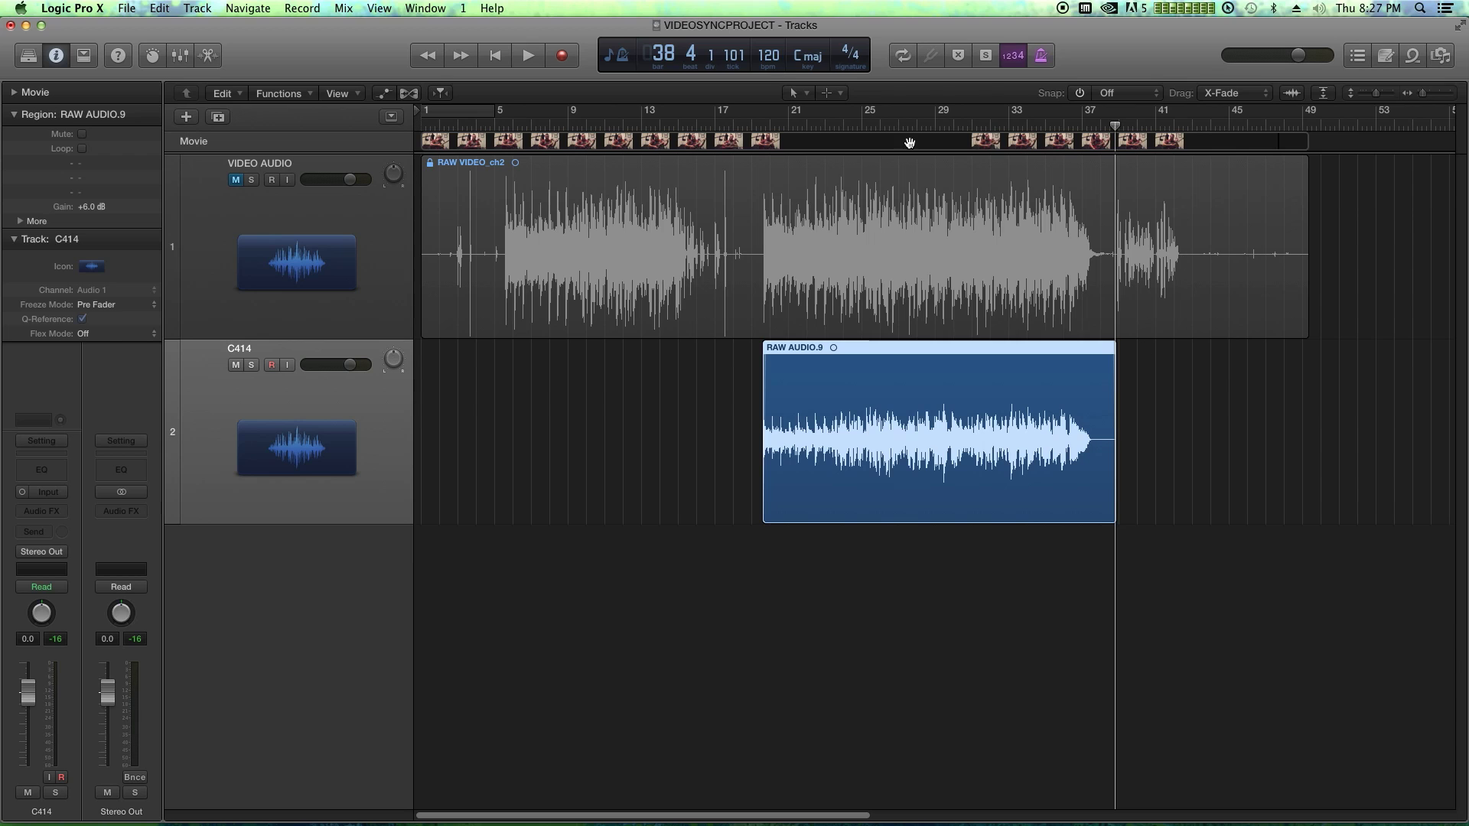
Step: Display the toolbar and set the locators to the selected second-take region
{"action": "left_click", "coordinate": [86, 61]}
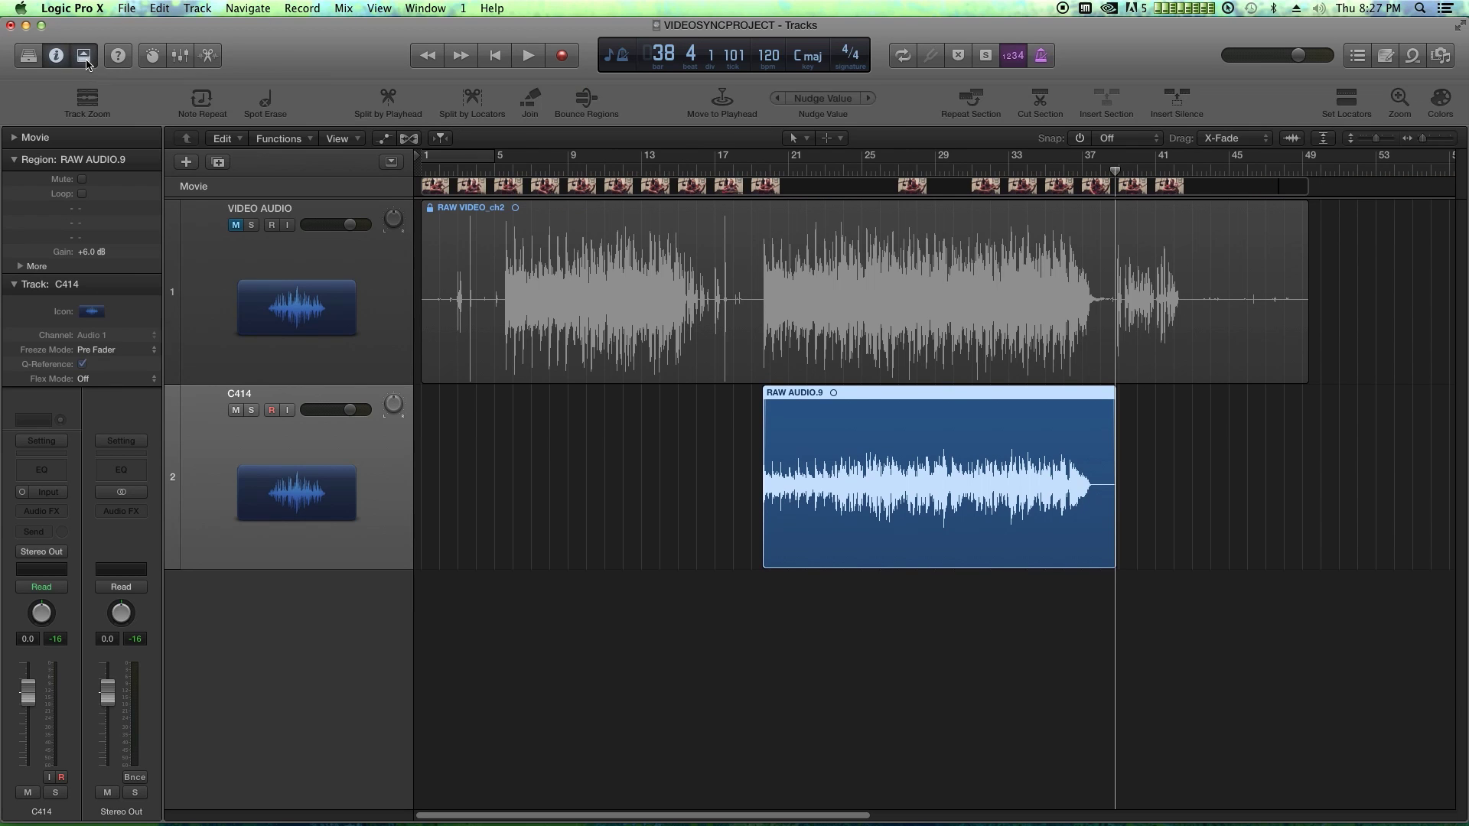
{"action": "left_click_drag", "start_coordinate": [1353, 442], "coordinate": [1087, 497]}
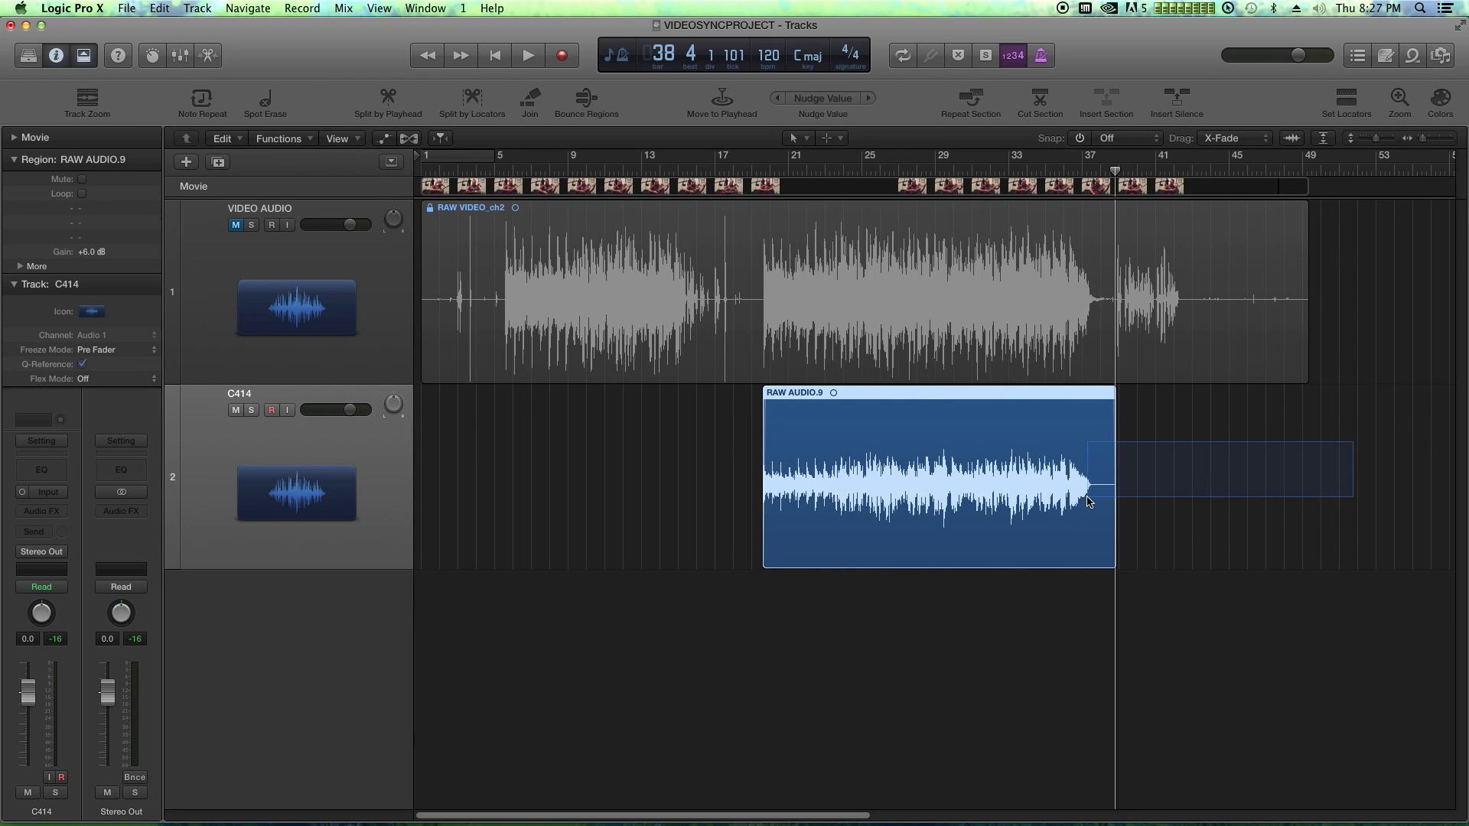
{"action": "left_click_drag", "start_coordinate": [1291, 452], "coordinate": [1079, 473]}
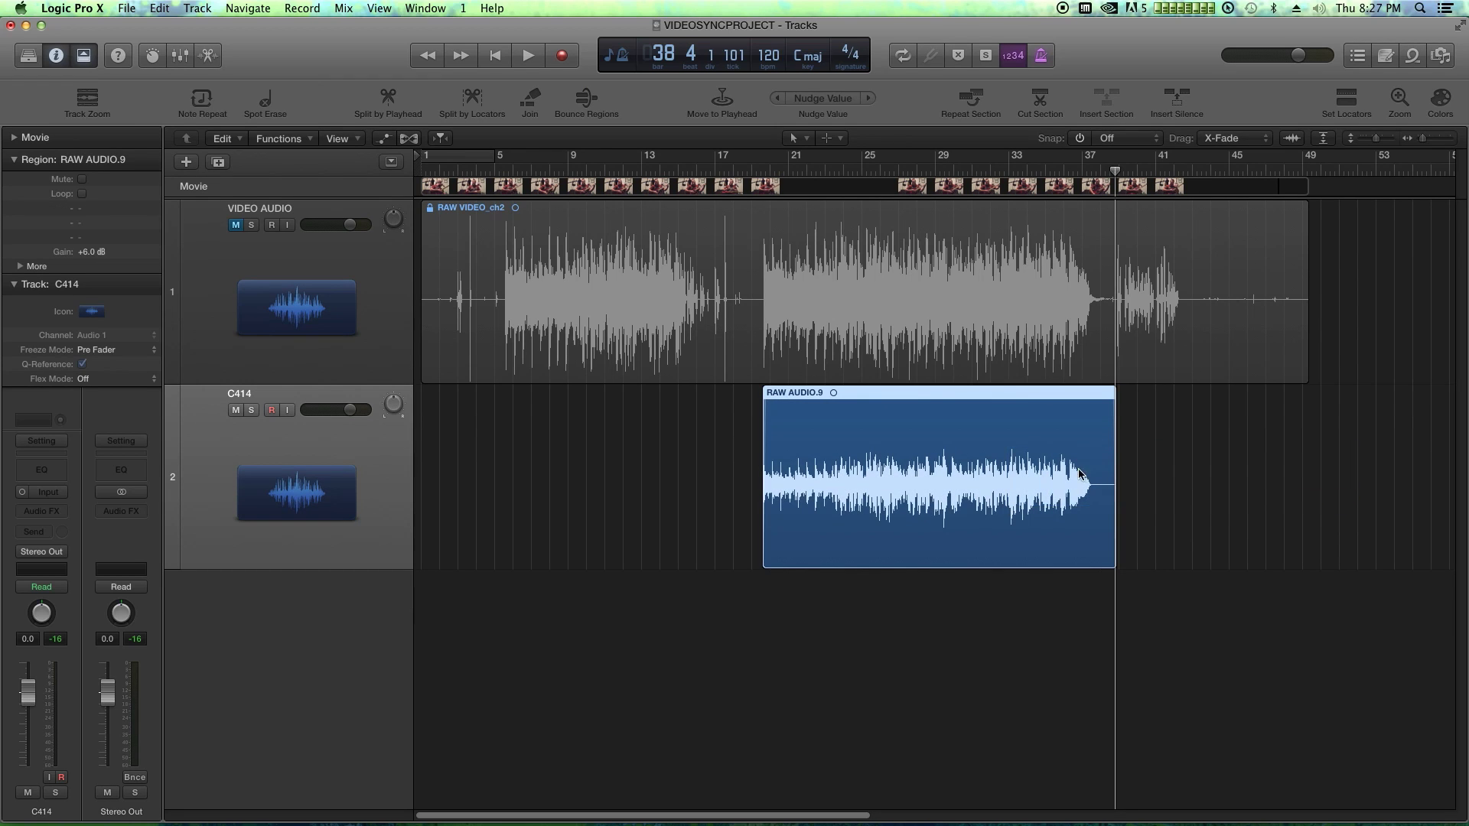
{"action": "left_click", "coordinate": [1350, 113]}
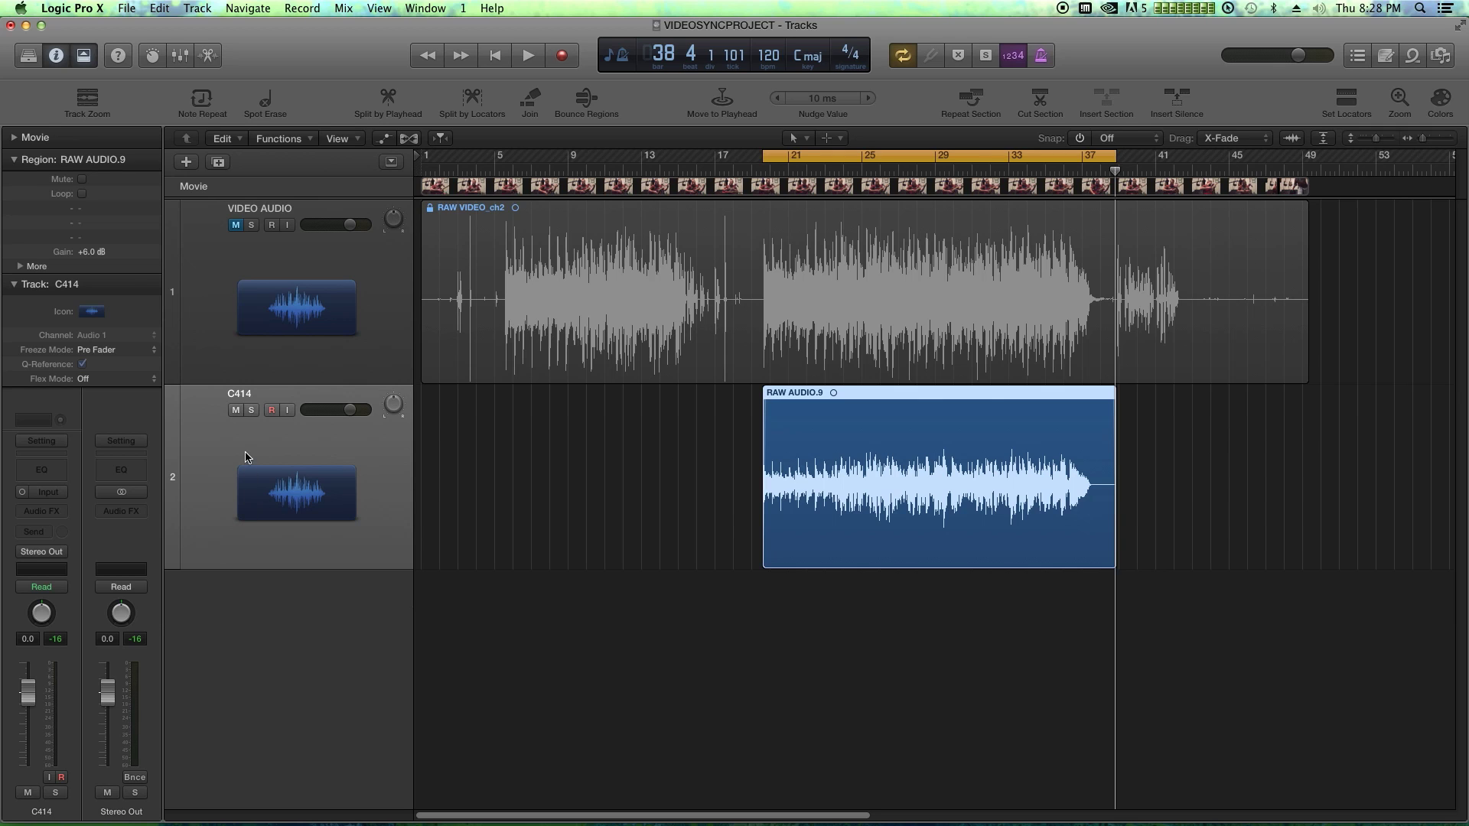
Step: Insert a mono Channel EQ on the C414 track and turn on its analyzer
{"action": "left_click", "coordinate": [54, 511]}
{"action": "mouse_move", "coordinate": [62, 578]}
{"action": "mouse_move", "coordinate": [189, 582]}
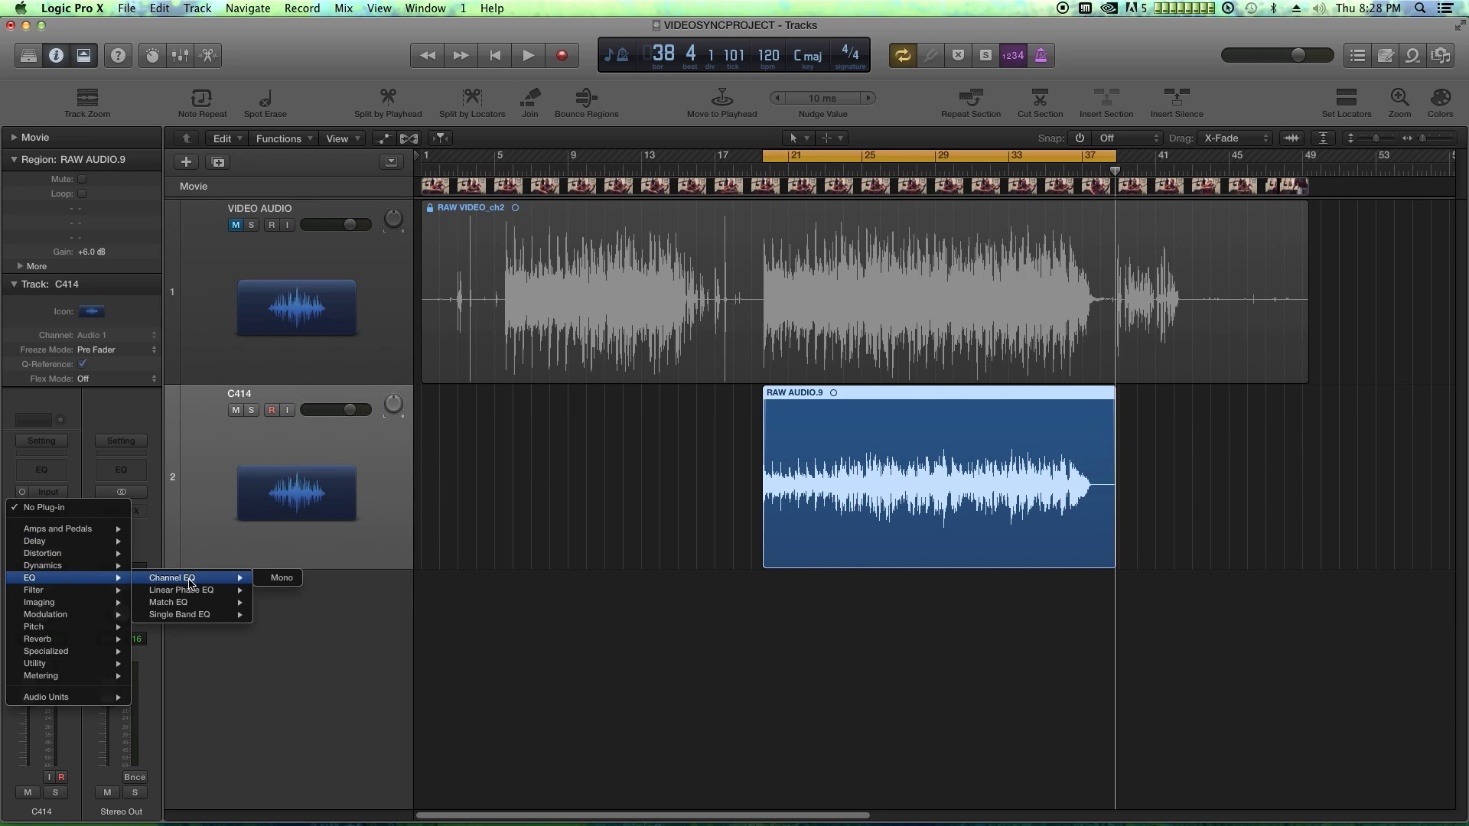
{"action": "left_click", "coordinate": [280, 577]}
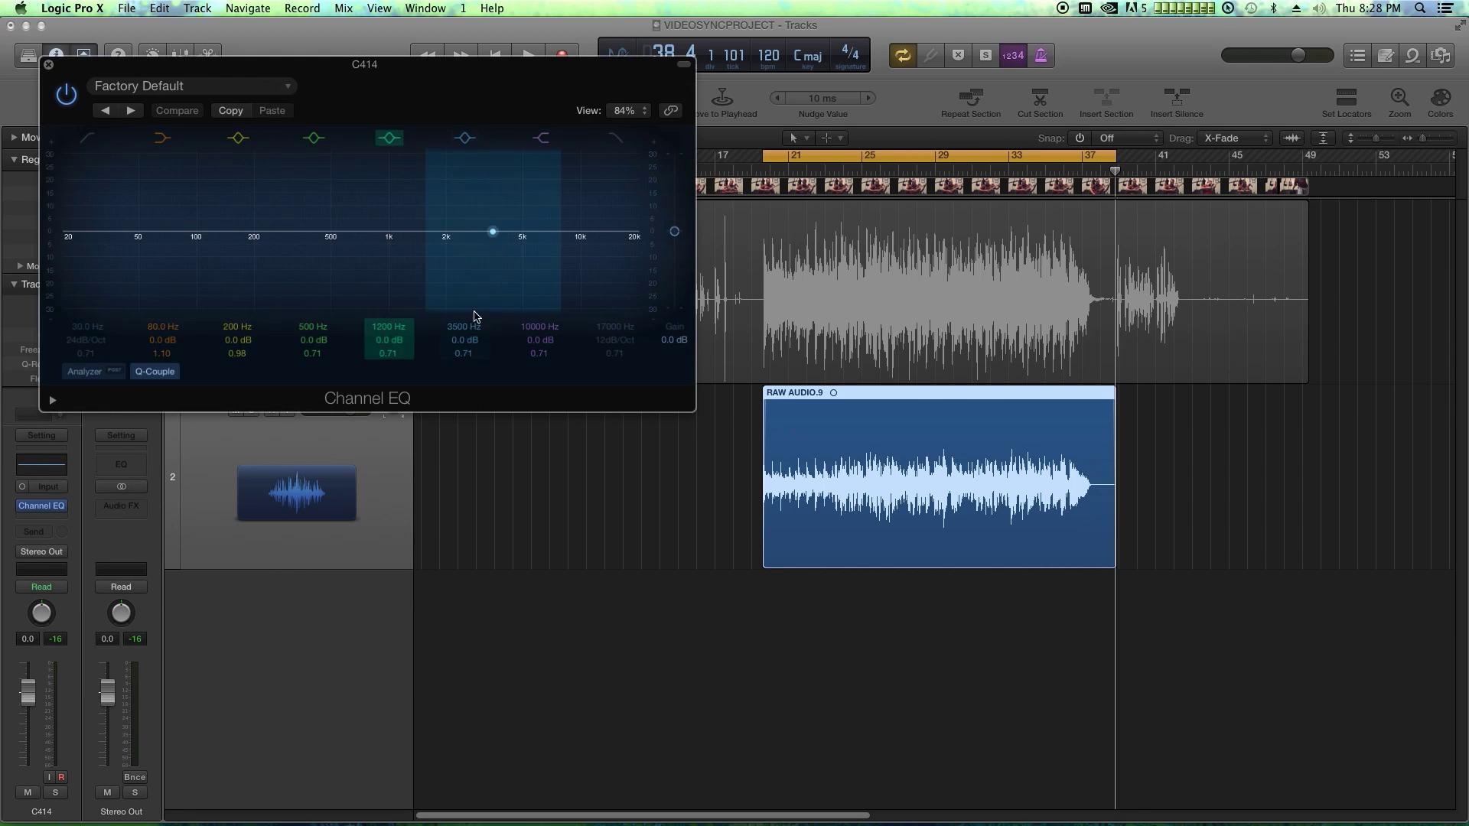
{"action": "left_click", "coordinate": [100, 376]}
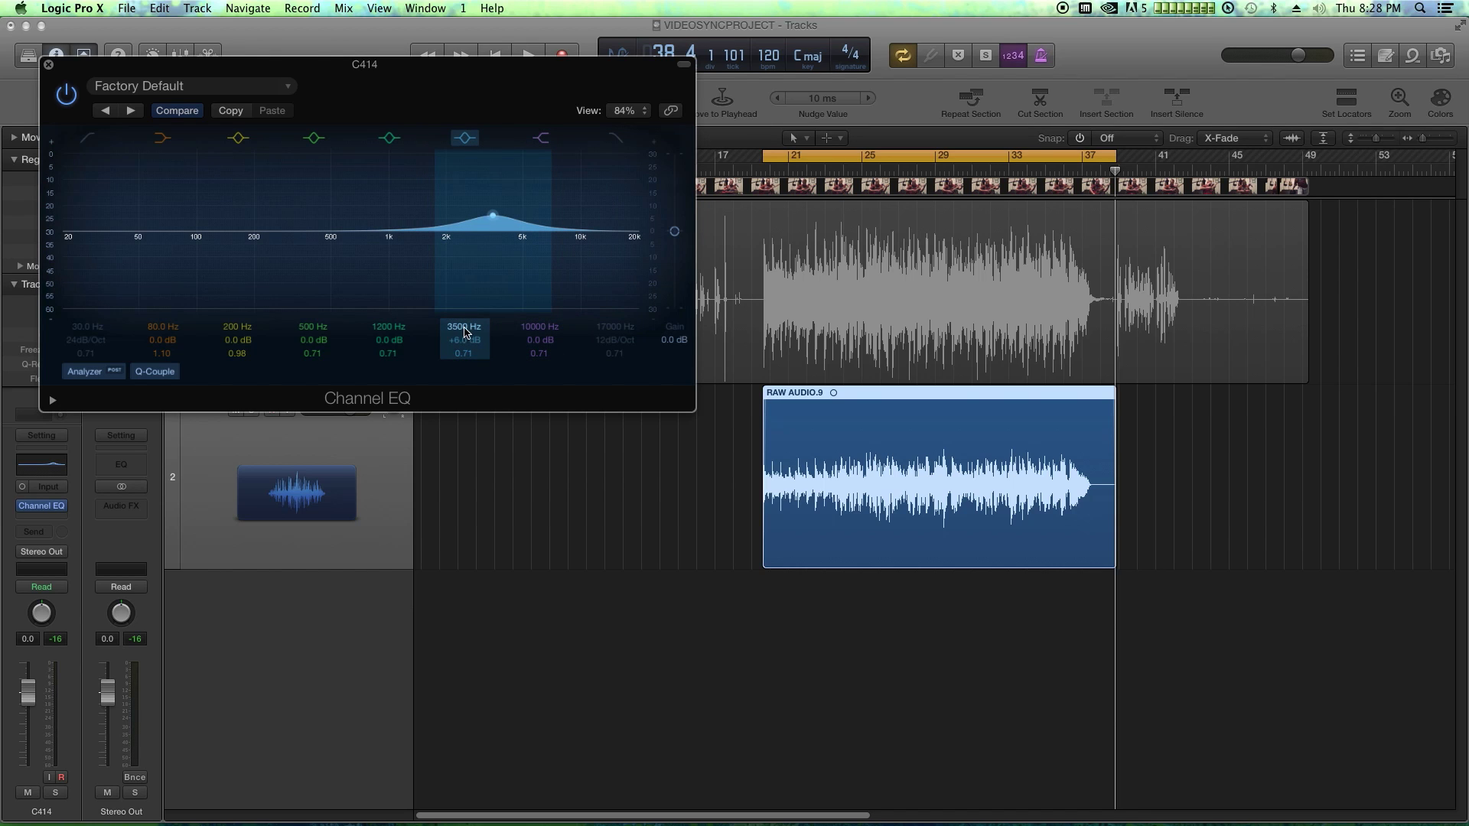
Step: Move the Channel EQ's 3500 Hz boost to 9700 Hz, and boost the 200 Hz band by 5.5 dB at 156 Hz
{"action": "left_click_drag", "start_coordinate": [464, 333], "coordinate": [464, 306]}
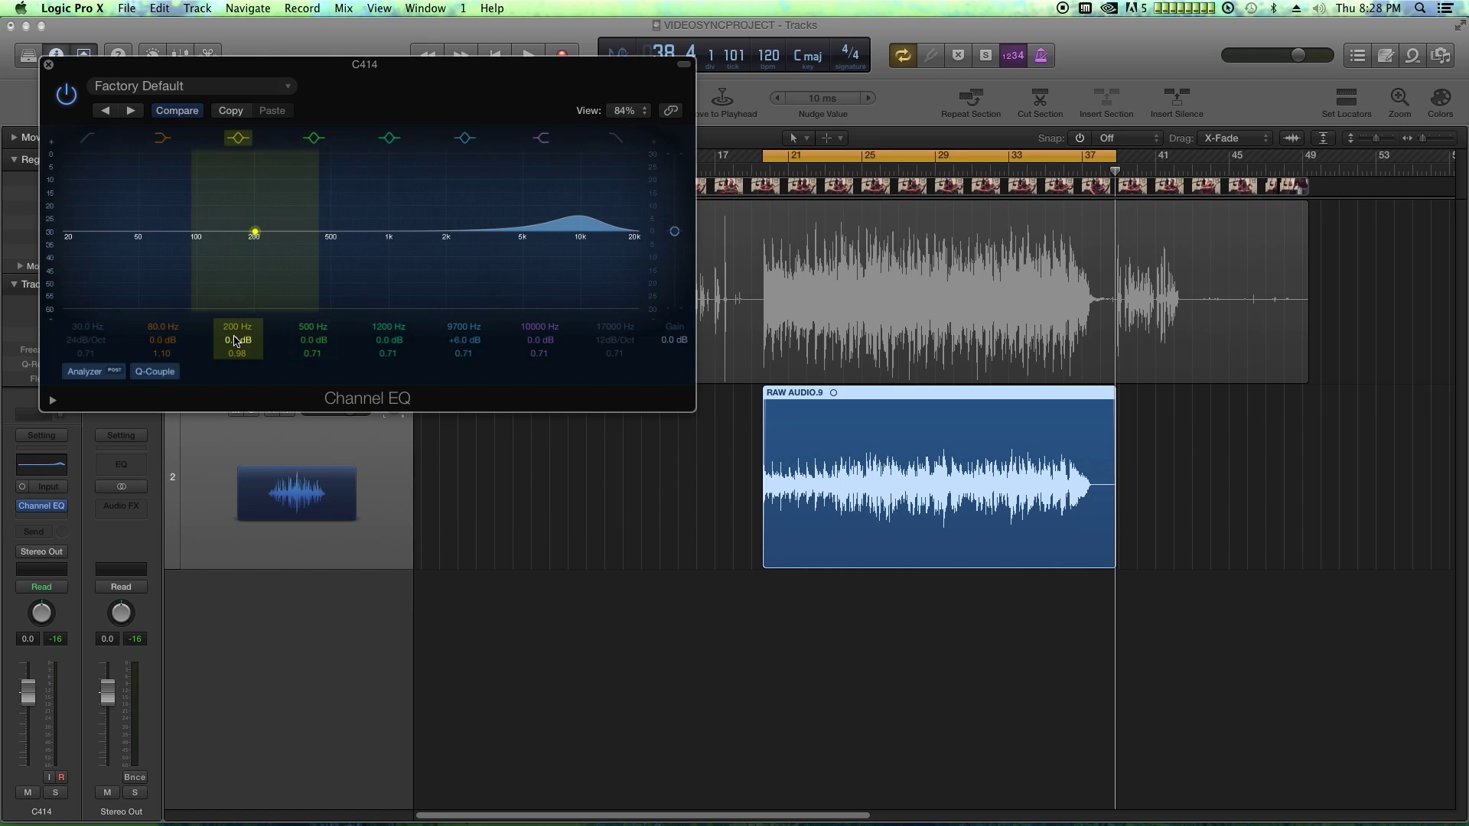
{"action": "double_click", "coordinate": [251, 337]}
{"action": "type", "text": "5"}
{"action": "key", "text": "Return"}
{"action": "left_click_drag", "start_coordinate": [241, 353], "coordinate": [241, 386]}
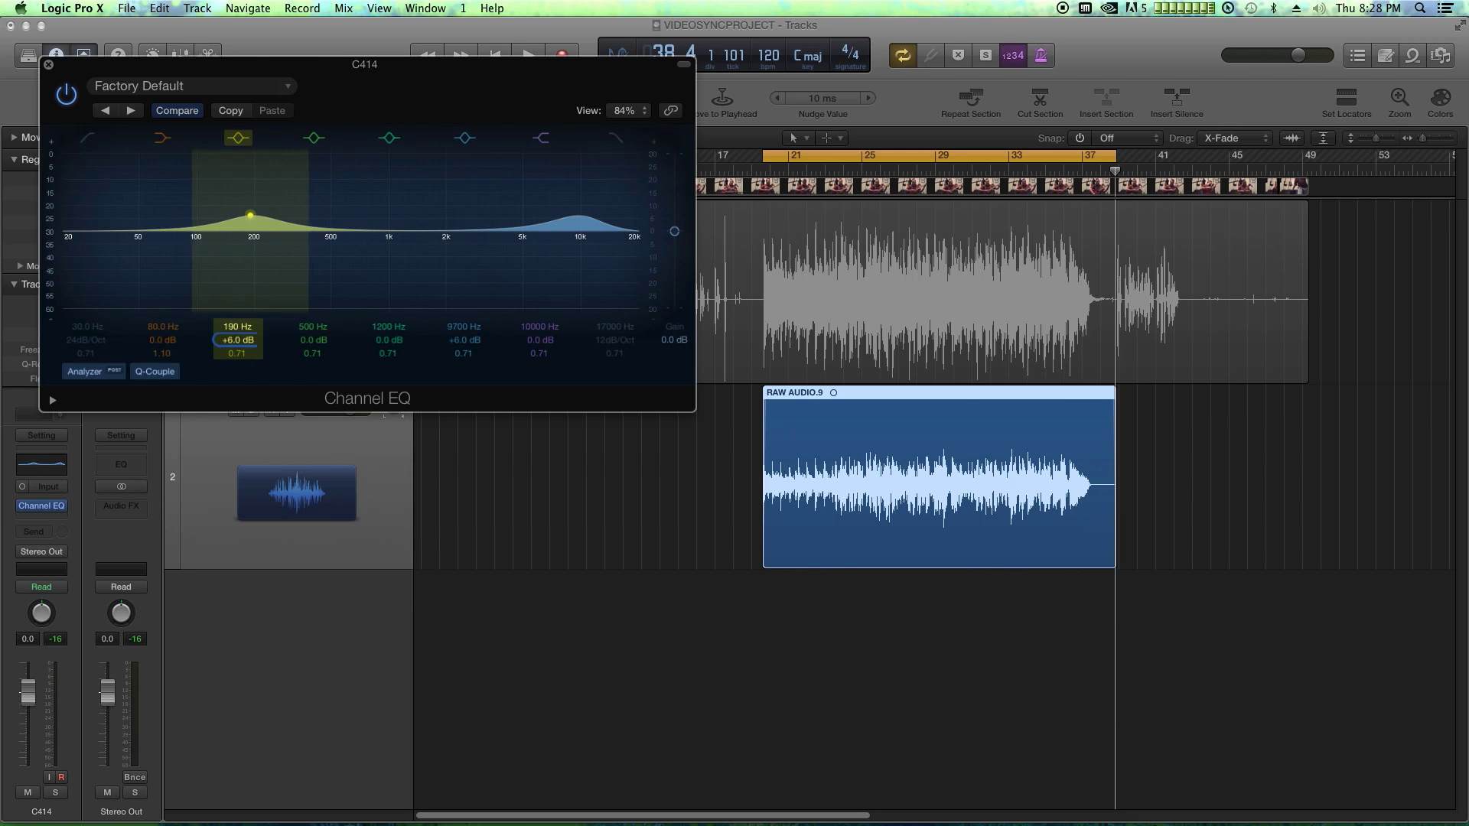
{"action": "left_click_drag", "start_coordinate": [238, 326], "coordinate": [238, 343]}
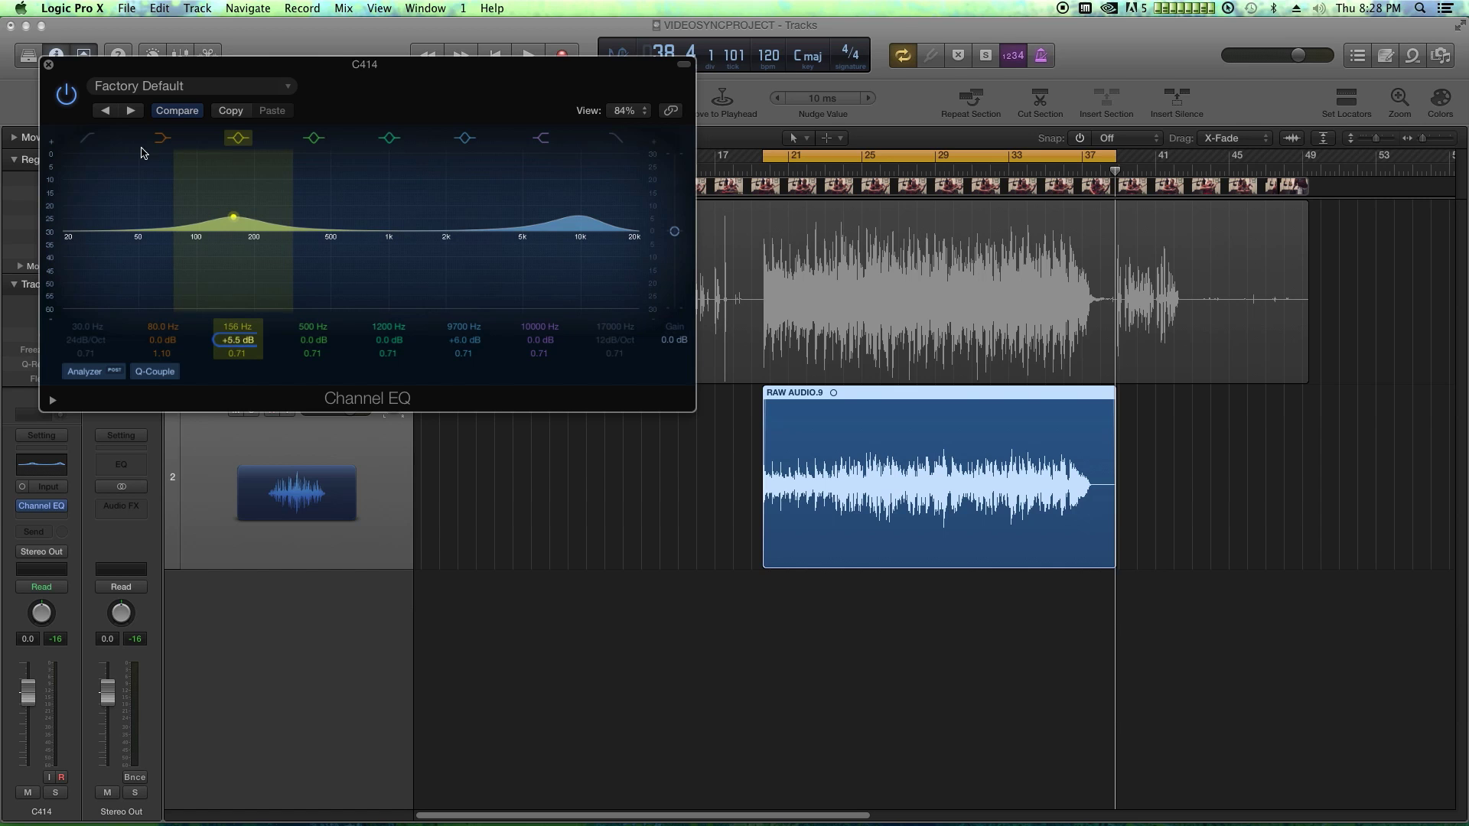
Step: Enable a 53 Hz low cut, widen the 9700 Hz band to Q 0.41 and the 156 Hz band to Q 0.60, and close the EQ
{"action": "left_click", "coordinate": [86, 139]}
{"action": "left_click_drag", "start_coordinate": [95, 329], "coordinate": [95, 312]}
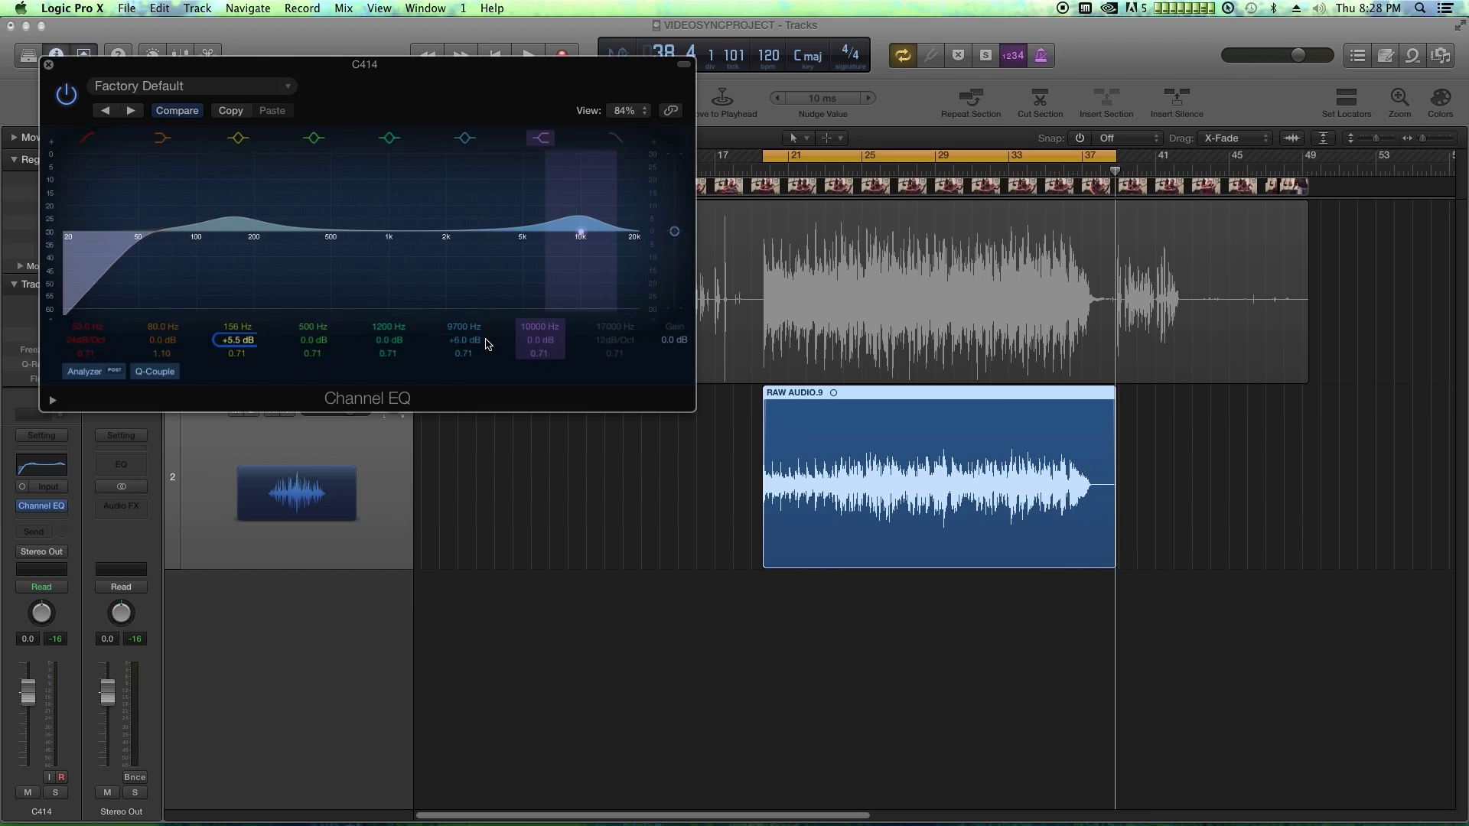
{"action": "left_click_drag", "start_coordinate": [464, 354], "coordinate": [463, 375]}
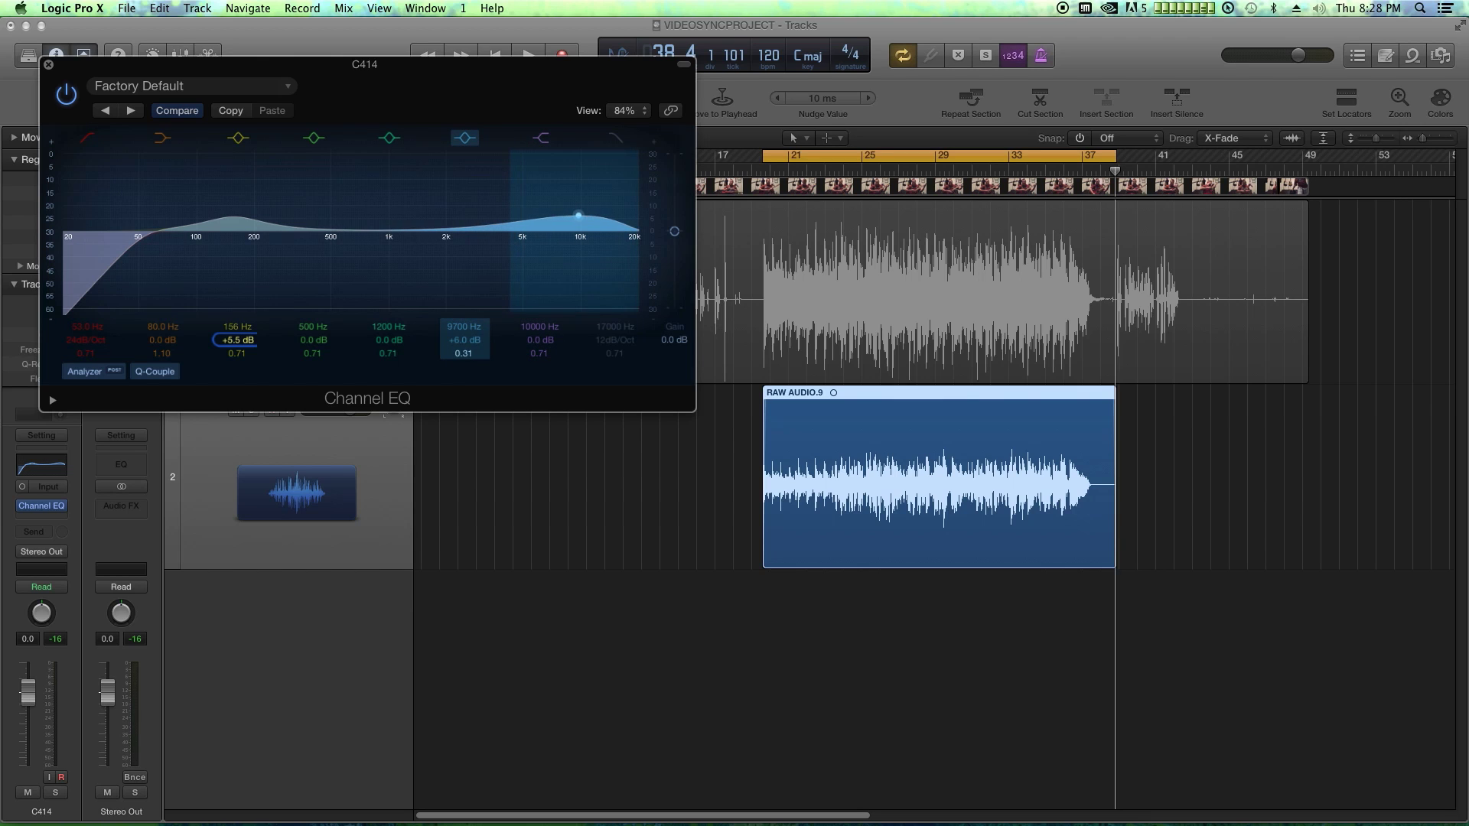
{"action": "left_click_drag", "start_coordinate": [237, 353], "coordinate": [237, 359]}
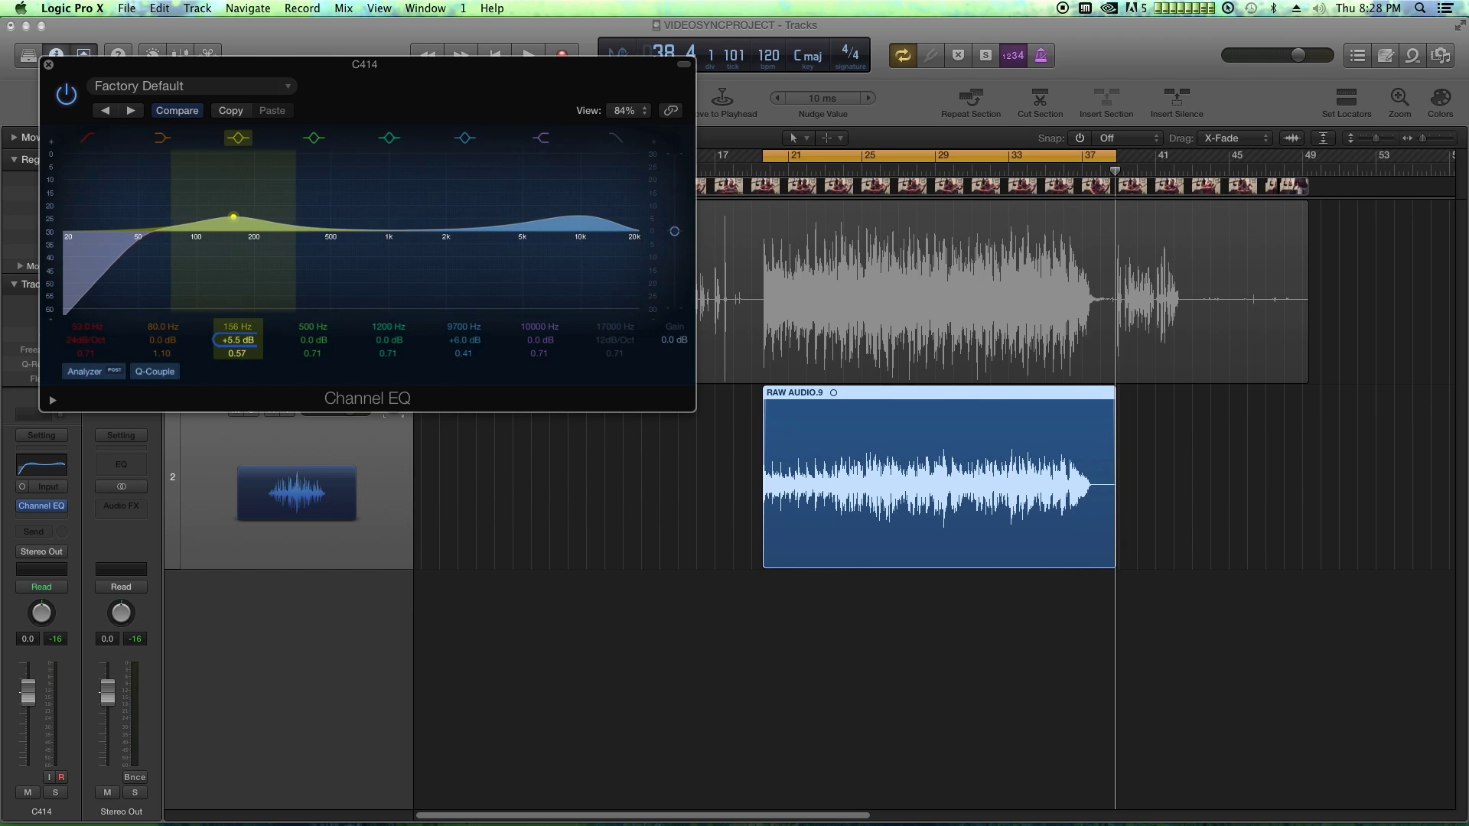
{"action": "left_click", "coordinate": [49, 66]}
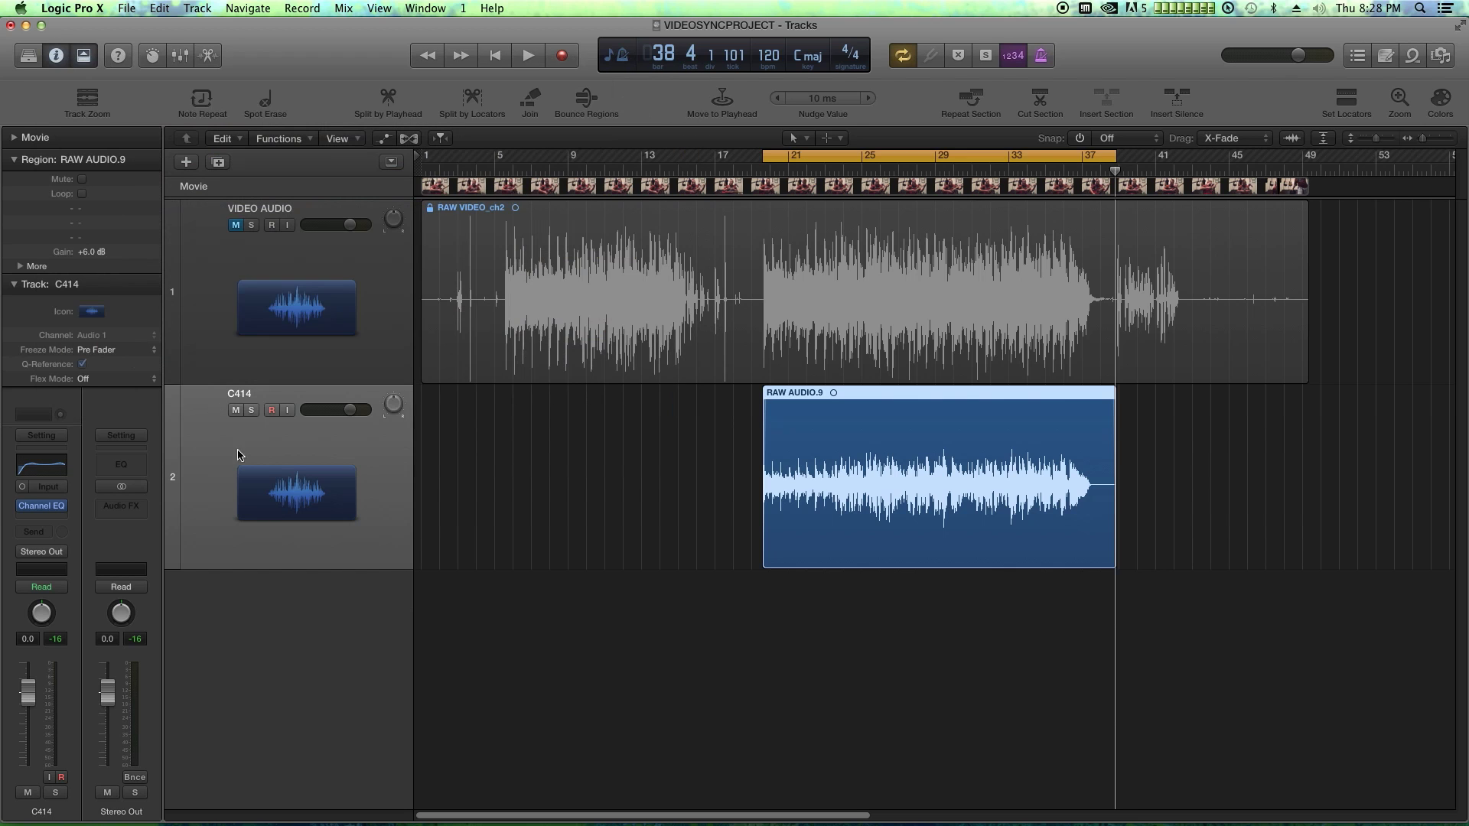
Step: Open the movie in a floating window above the tracks and play the second take alongside it
{"action": "left_click", "coordinate": [16, 137]}
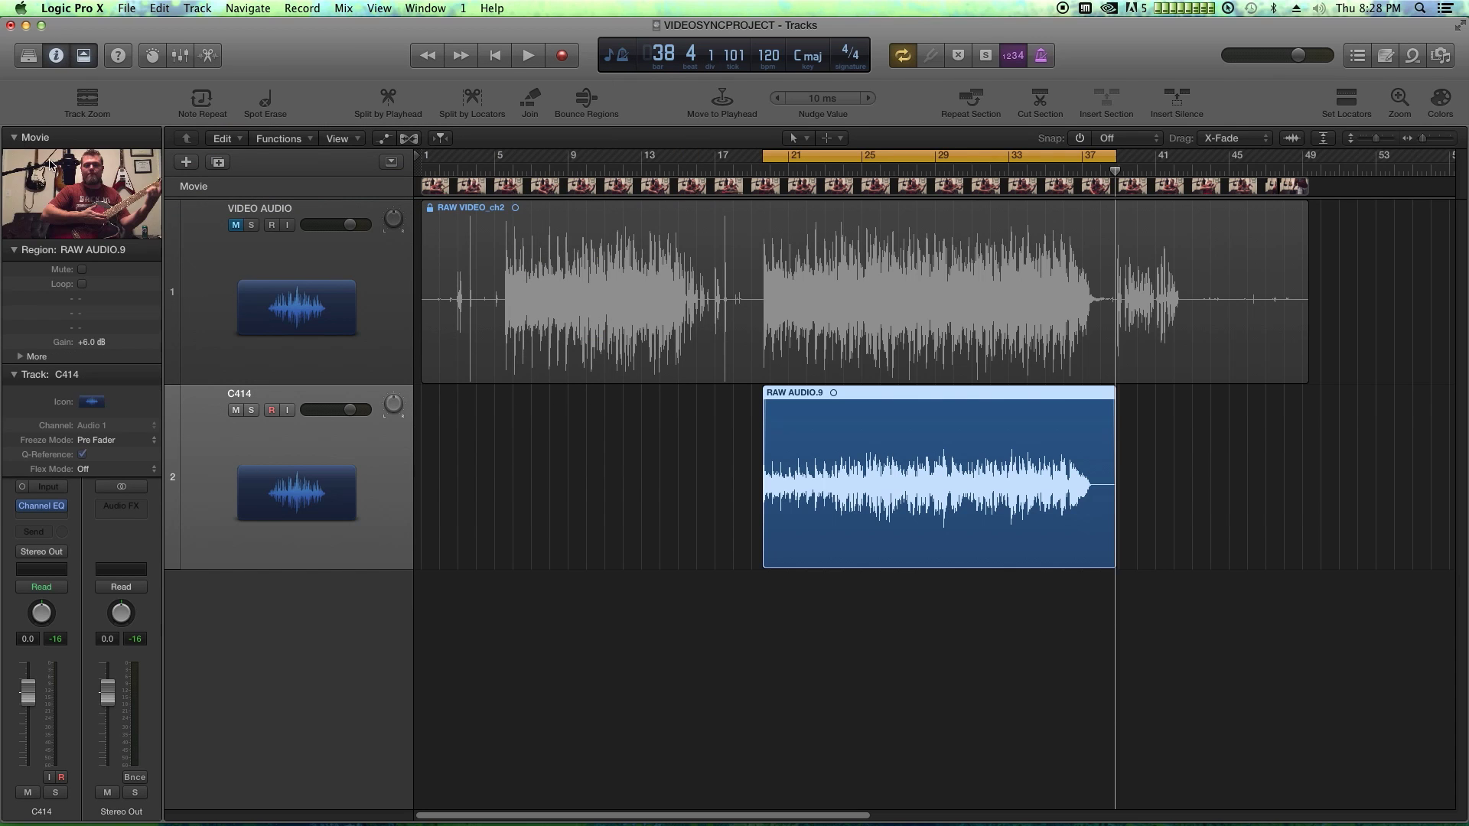
{"action": "double_click", "coordinate": [90, 185]}
{"action": "left_click_drag", "start_coordinate": [1171, 403], "coordinate": [495, 136]}
{"action": "key", "text": "space"}
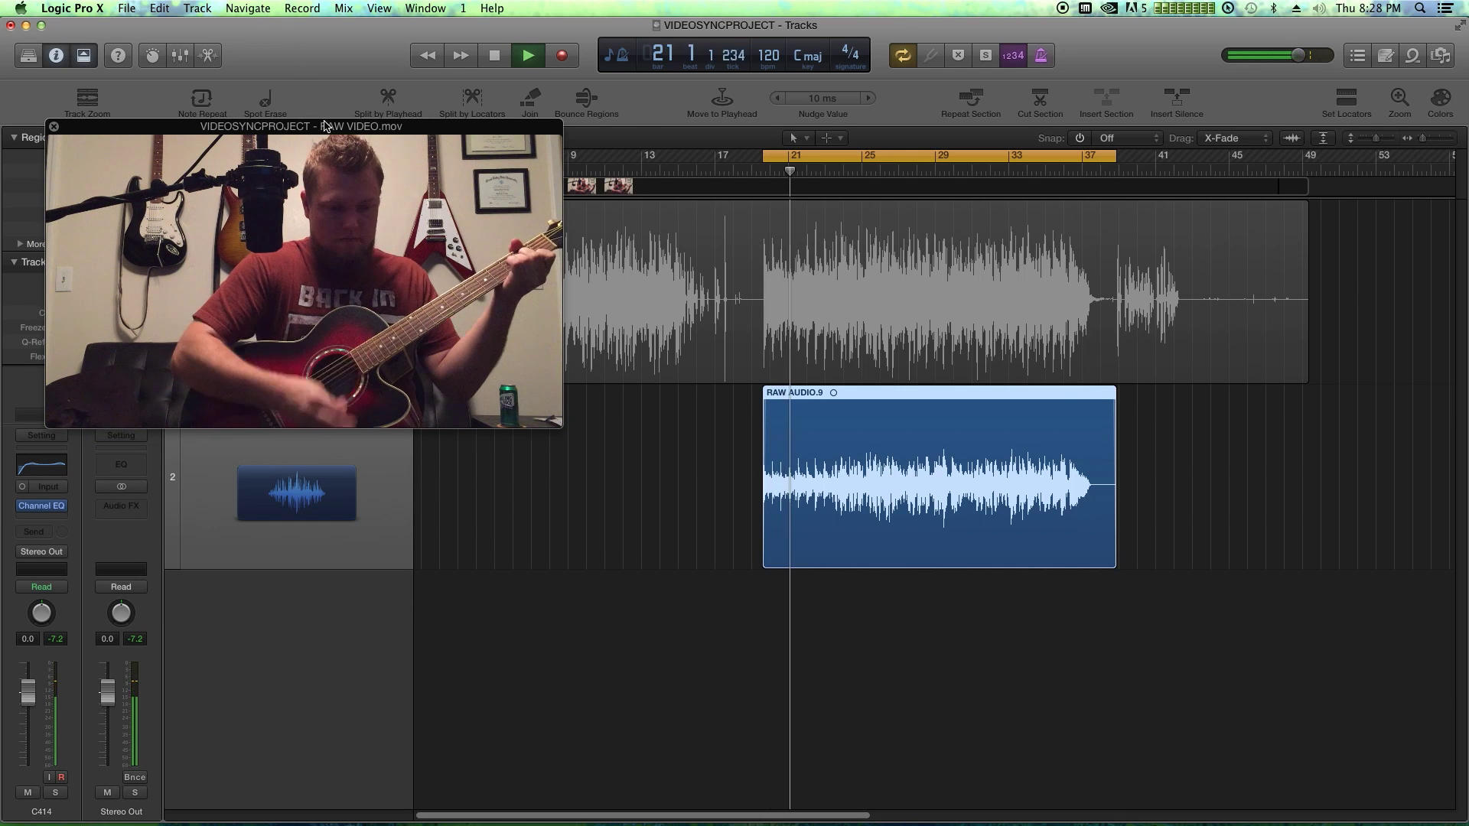
{"action": "left_click_drag", "start_coordinate": [326, 127], "coordinate": [466, 44]}
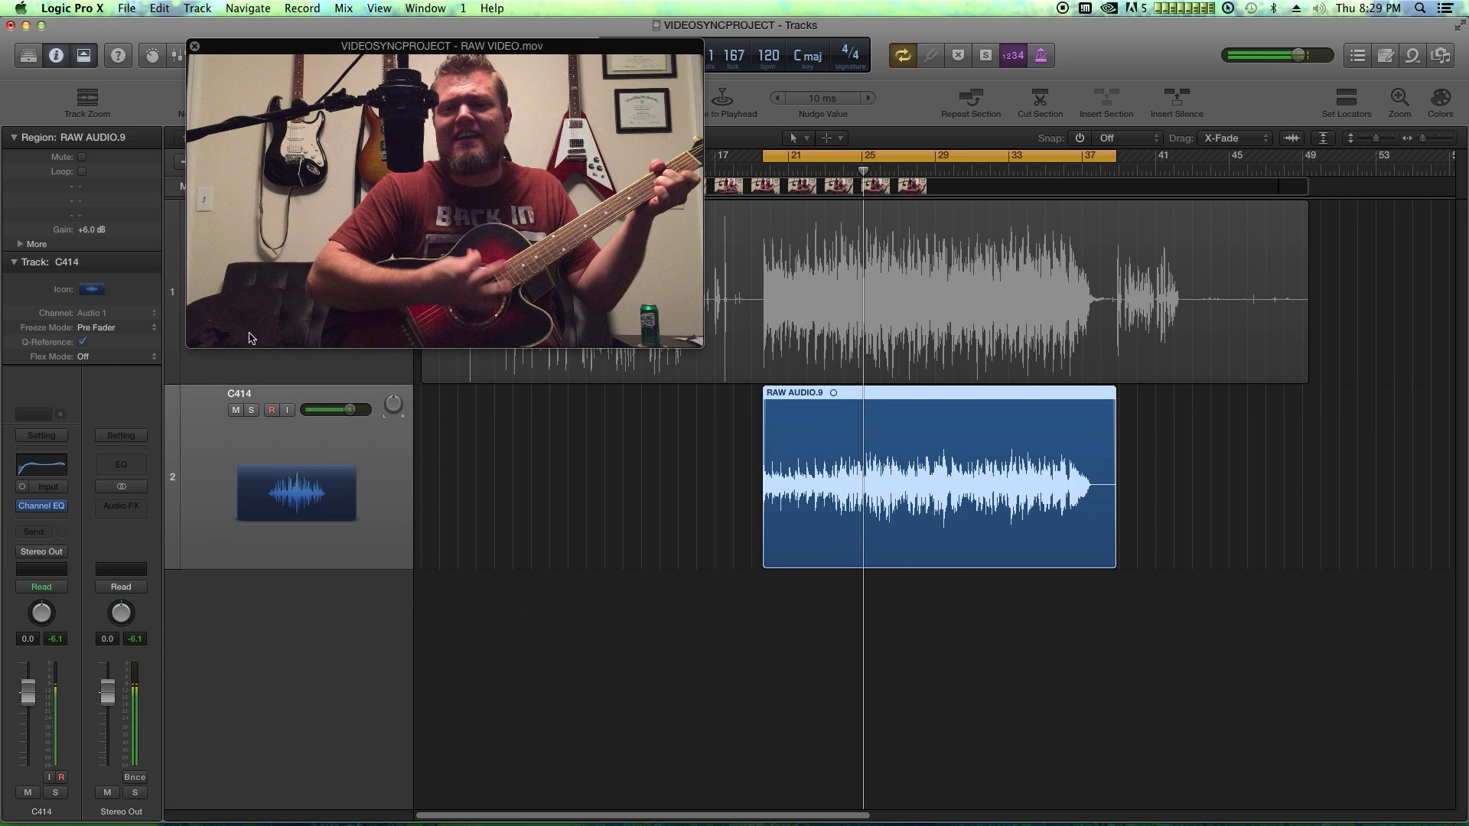
Step: Retune the C414 EQ during playback: +9.5 dB at 7300 Hz, +5.0 dB at 156 Hz, -3.0 dB at 1200 Hz, and the high shelf at 8700 Hz
{"action": "left_click", "coordinate": [44, 509]}
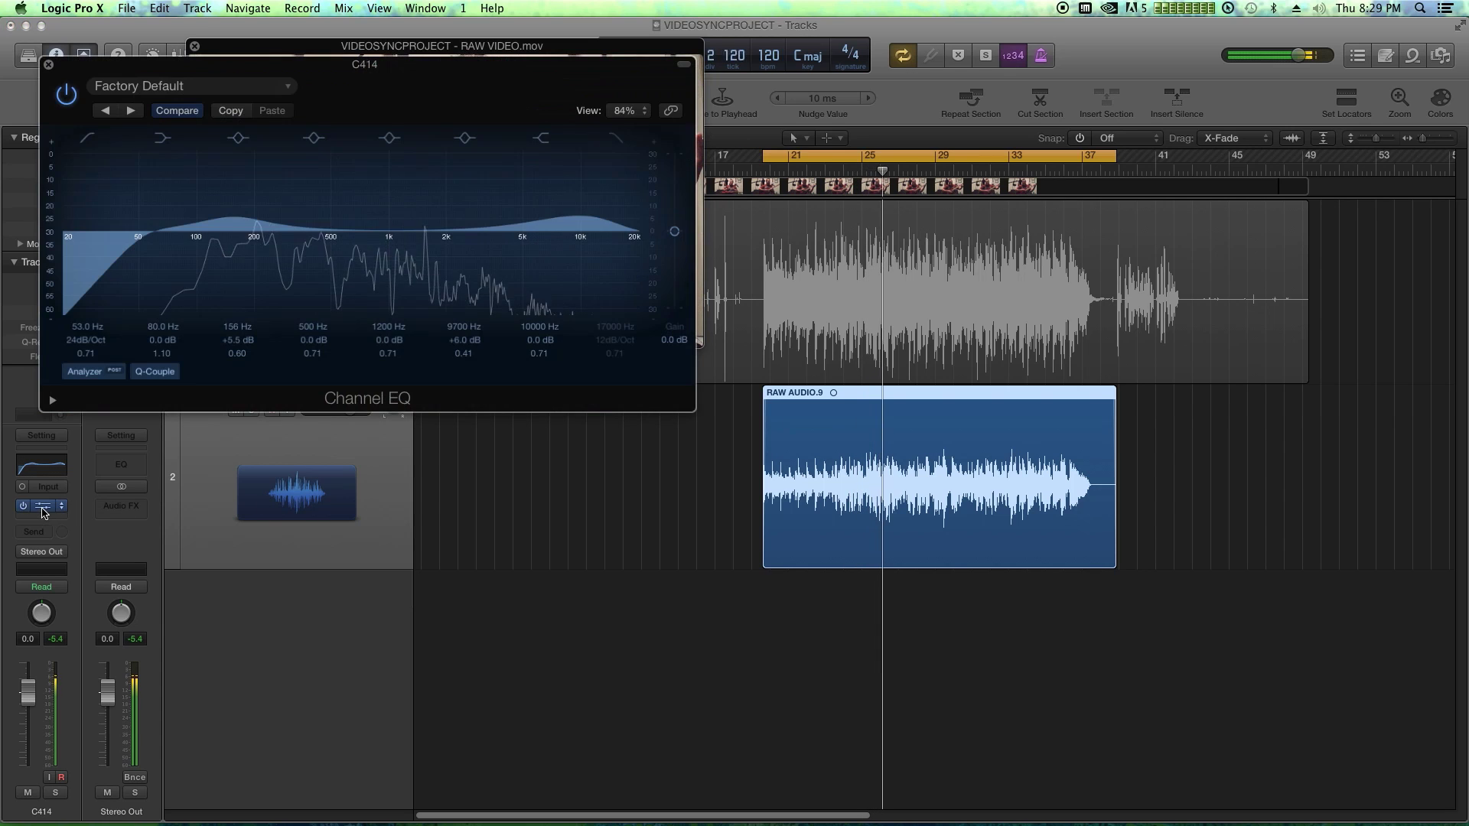
{"action": "left_click_drag", "start_coordinate": [546, 335], "coordinate": [465, 328]}
{"action": "left_click_drag", "start_coordinate": [238, 339], "coordinate": [238, 340]}
{"action": "left_click_drag", "start_coordinate": [389, 340], "coordinate": [389, 345]}
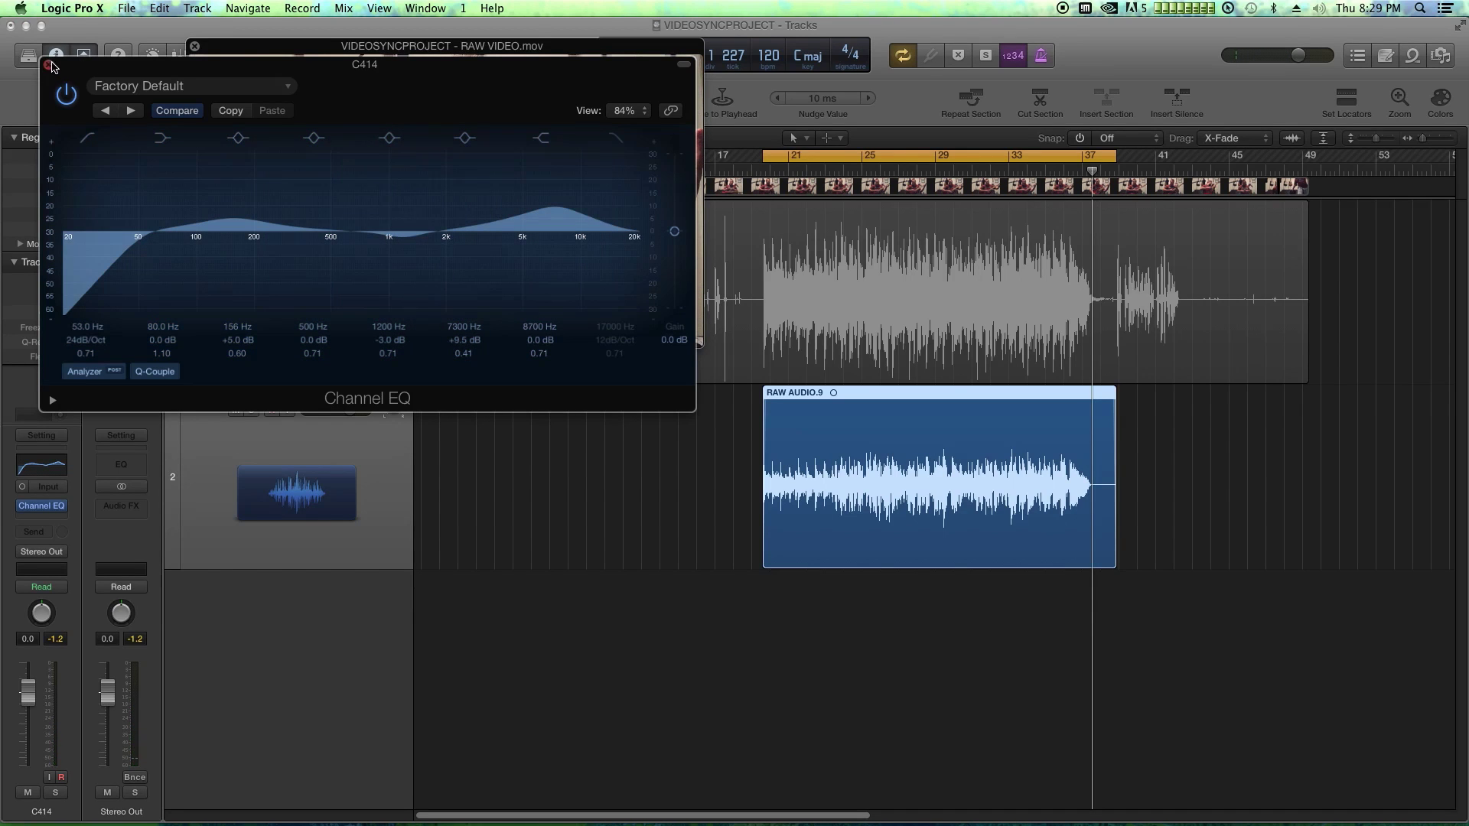
{"action": "left_click", "coordinate": [49, 66]}
Step: Insert a mono Compressor after the Channel EQ on the C414 track and choose the Vintage FET model, with the movie window moved aside
{"action": "left_click_drag", "start_coordinate": [428, 49], "coordinate": [1056, 462]}
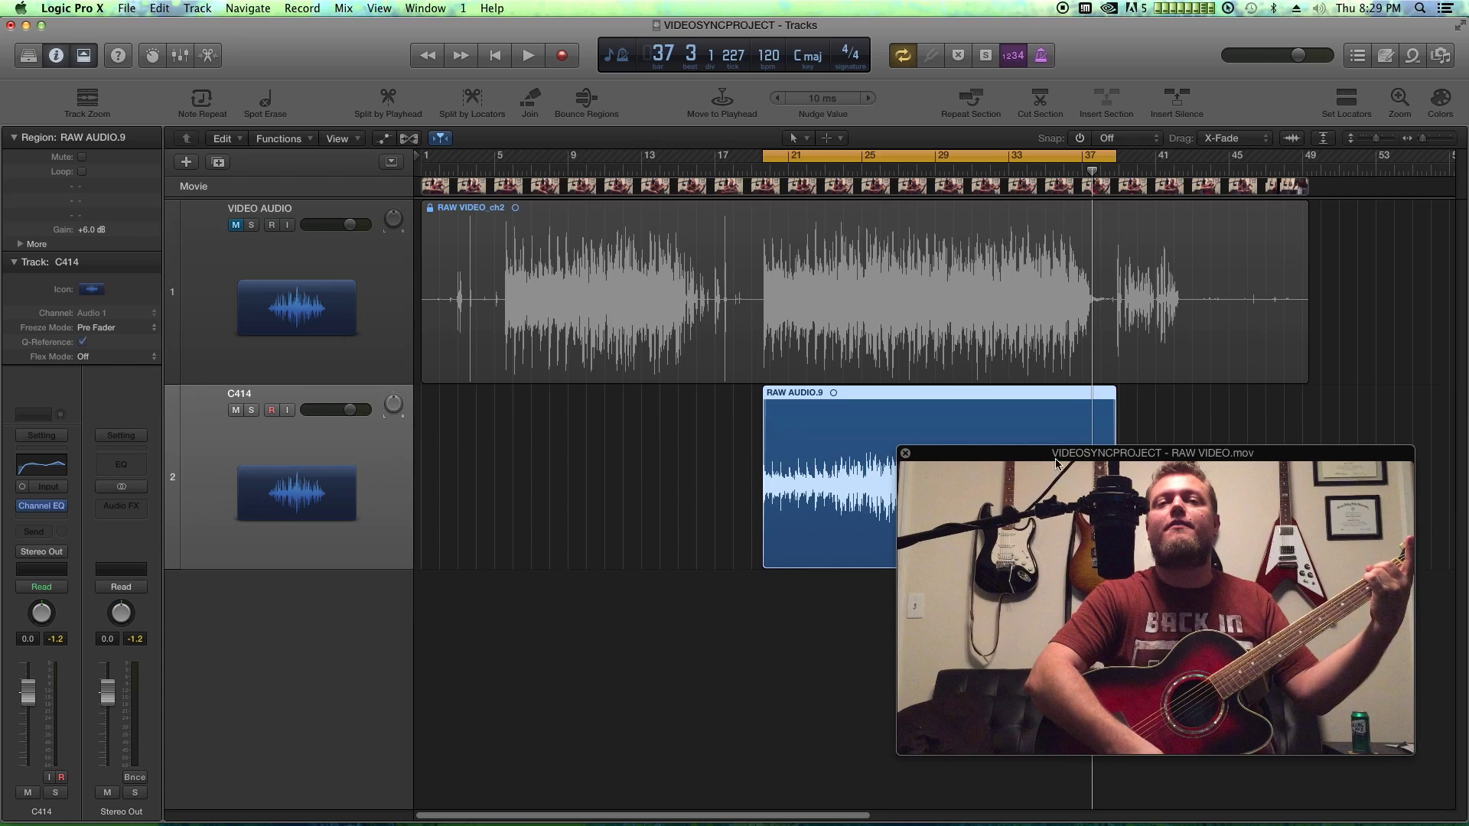
{"action": "left_click", "coordinate": [44, 519]}
{"action": "mouse_move", "coordinate": [59, 576]}
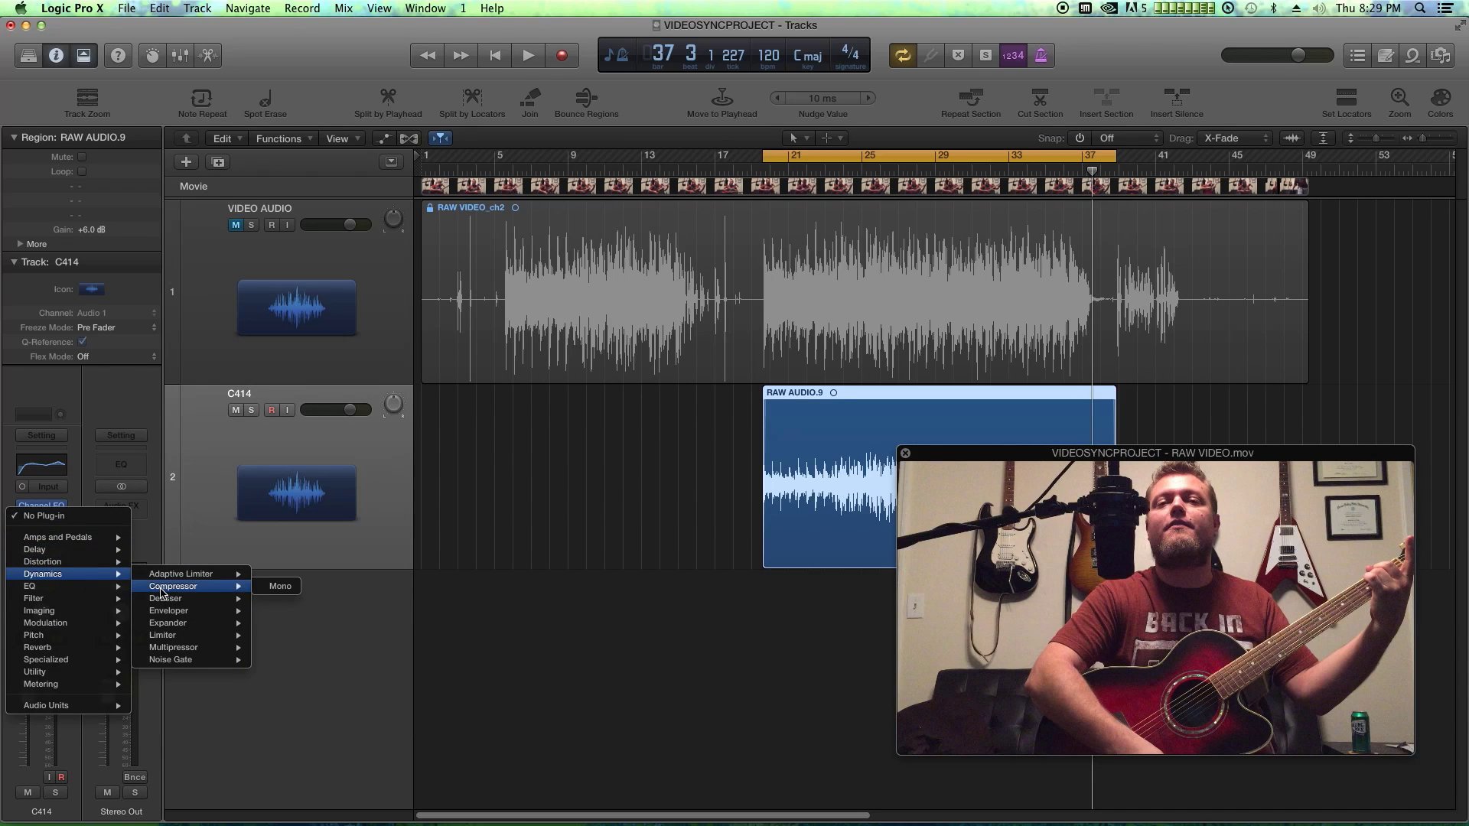
{"action": "left_click", "coordinate": [281, 586]}
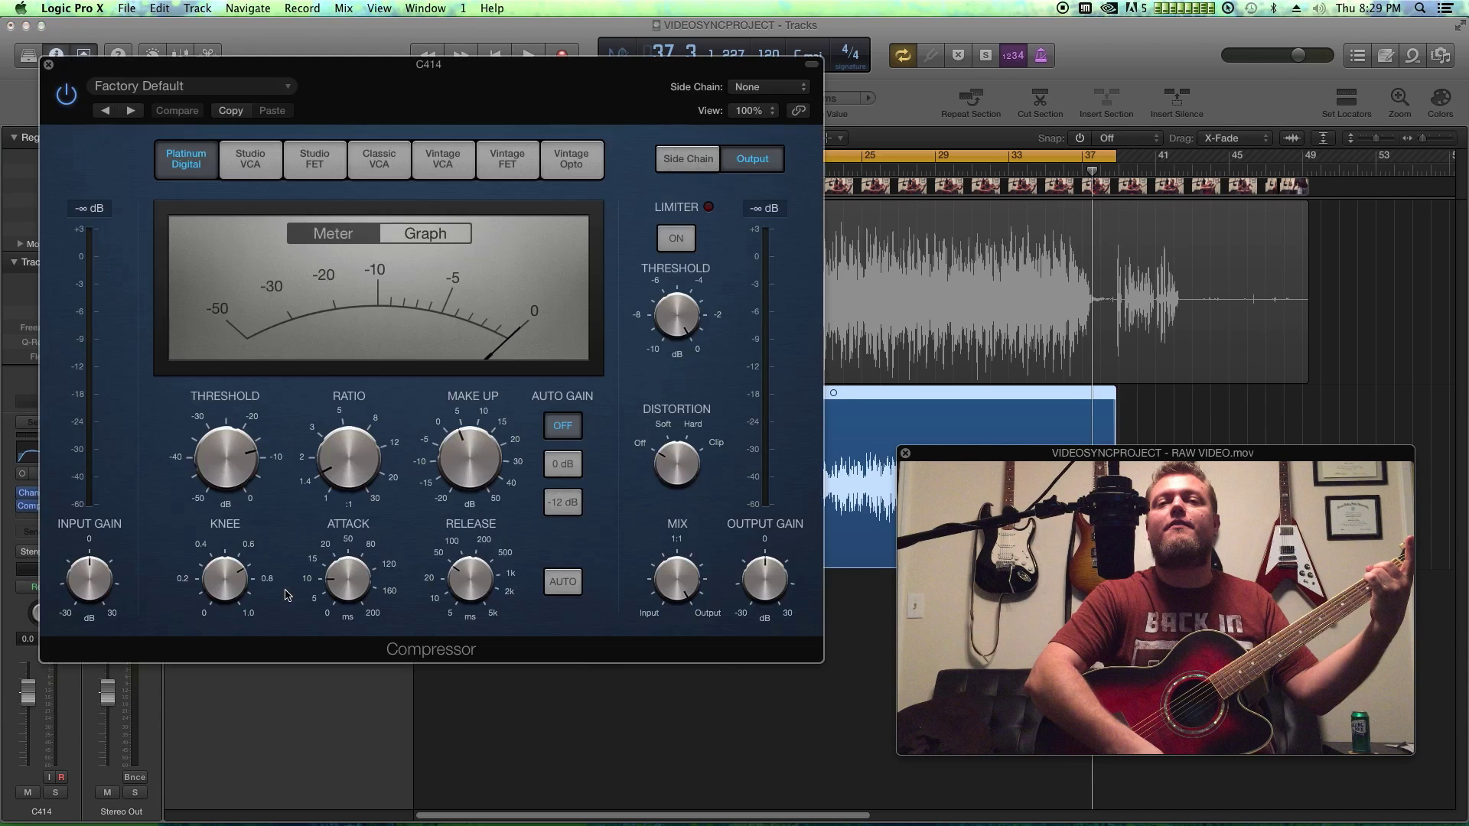
{"action": "left_click", "coordinate": [508, 160]}
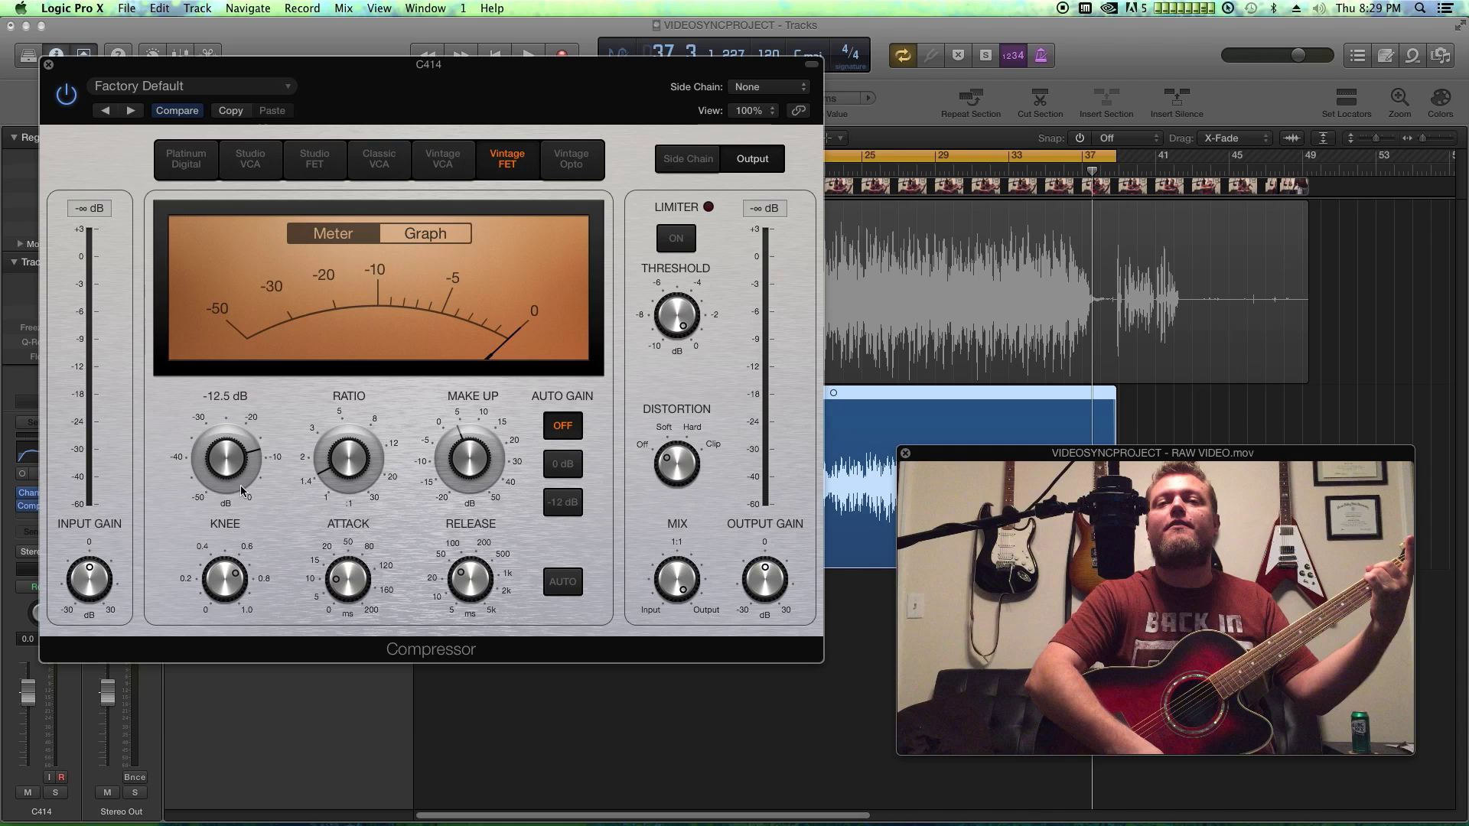
Step: During playback, lower the compressor threshold, set ratio 2.2:1 and make-up 2.5 dB, and enable the limiter with +3.5 dB output gain
{"action": "key", "text": "space"}
{"action": "left_click_drag", "start_coordinate": [242, 491], "coordinate": [244, 537]}
{"action": "left_click_drag", "start_coordinate": [344, 472], "coordinate": [342, 447]}
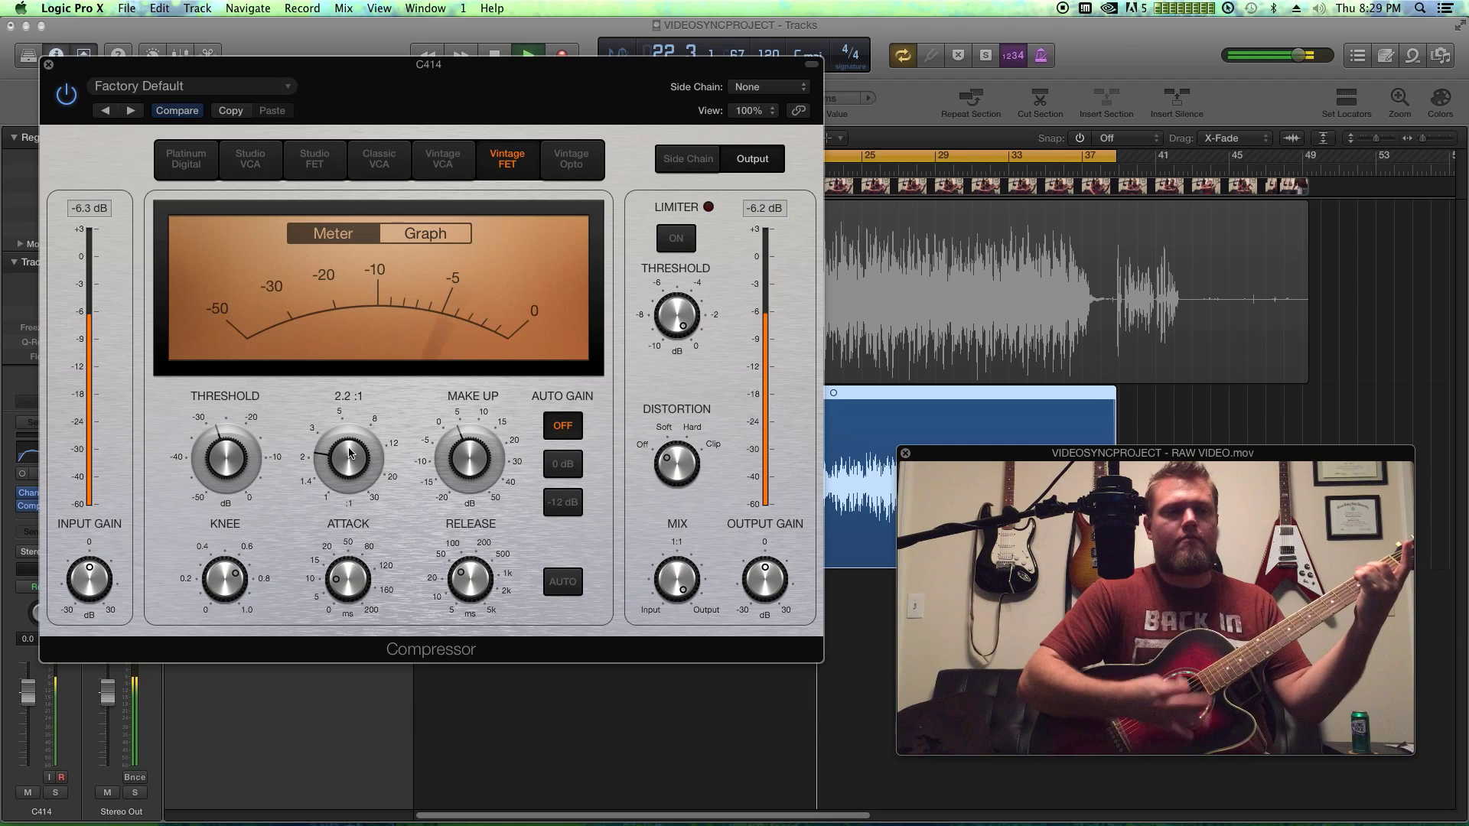
{"action": "left_click_drag", "start_coordinate": [478, 450], "coordinate": [477, 459]}
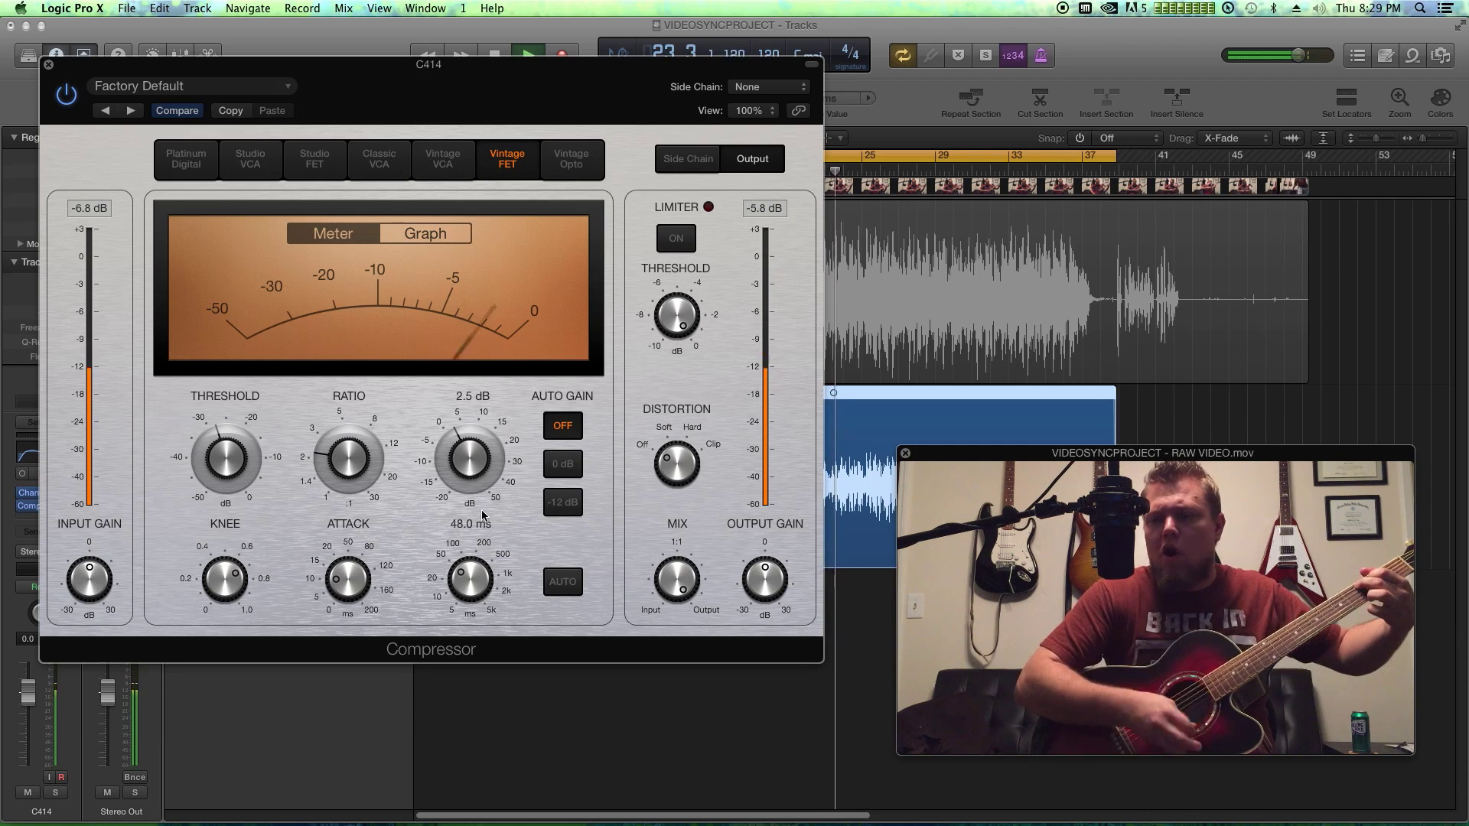
{"action": "left_click", "coordinate": [676, 238]}
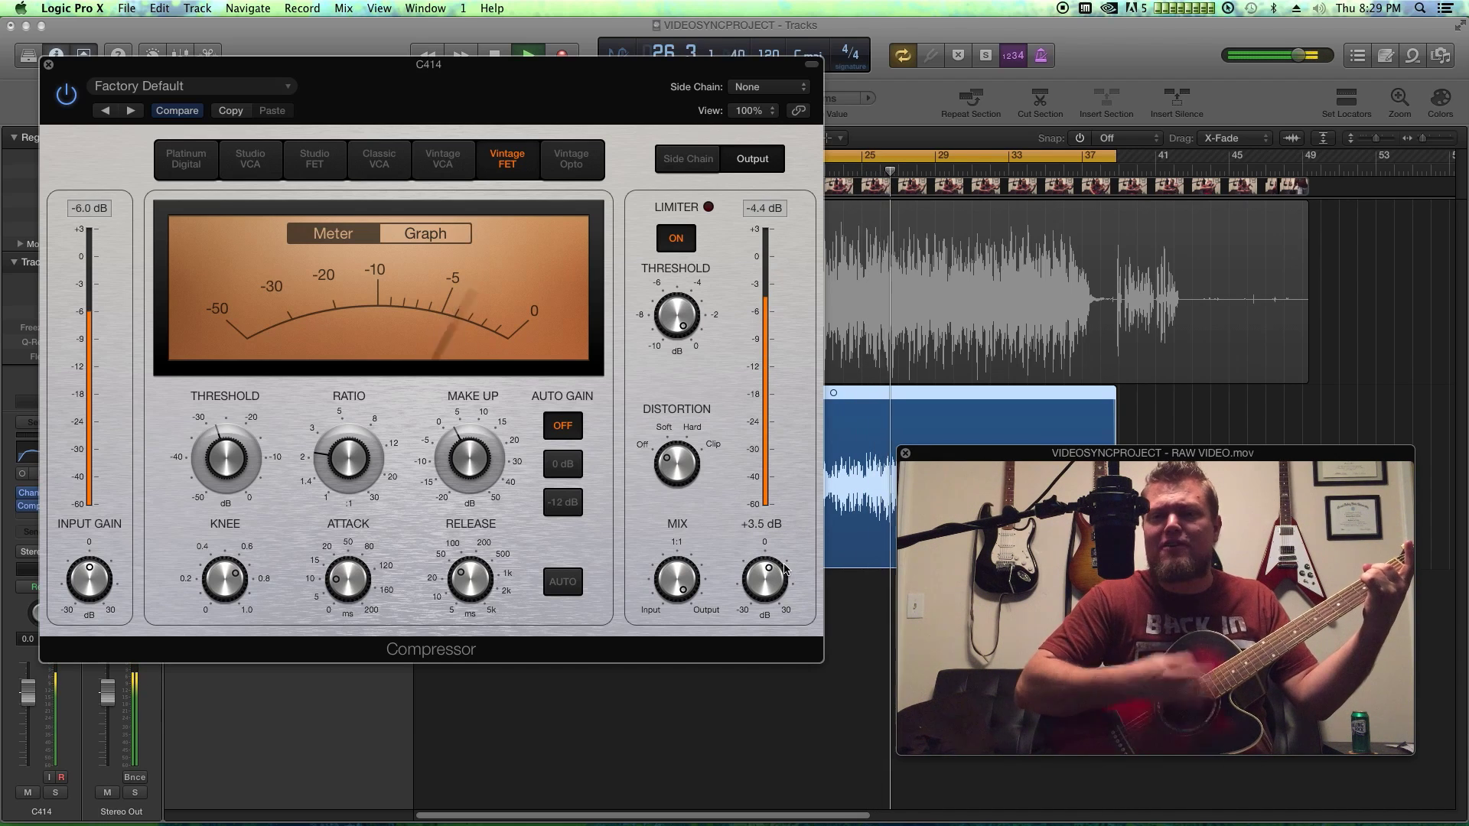
Step: Play the take to check the compressor's gain reduction, then close the Compressor and enlarge the floating movie window
{"action": "left_click_drag", "start_coordinate": [549, 69], "coordinate": [659, 84]}
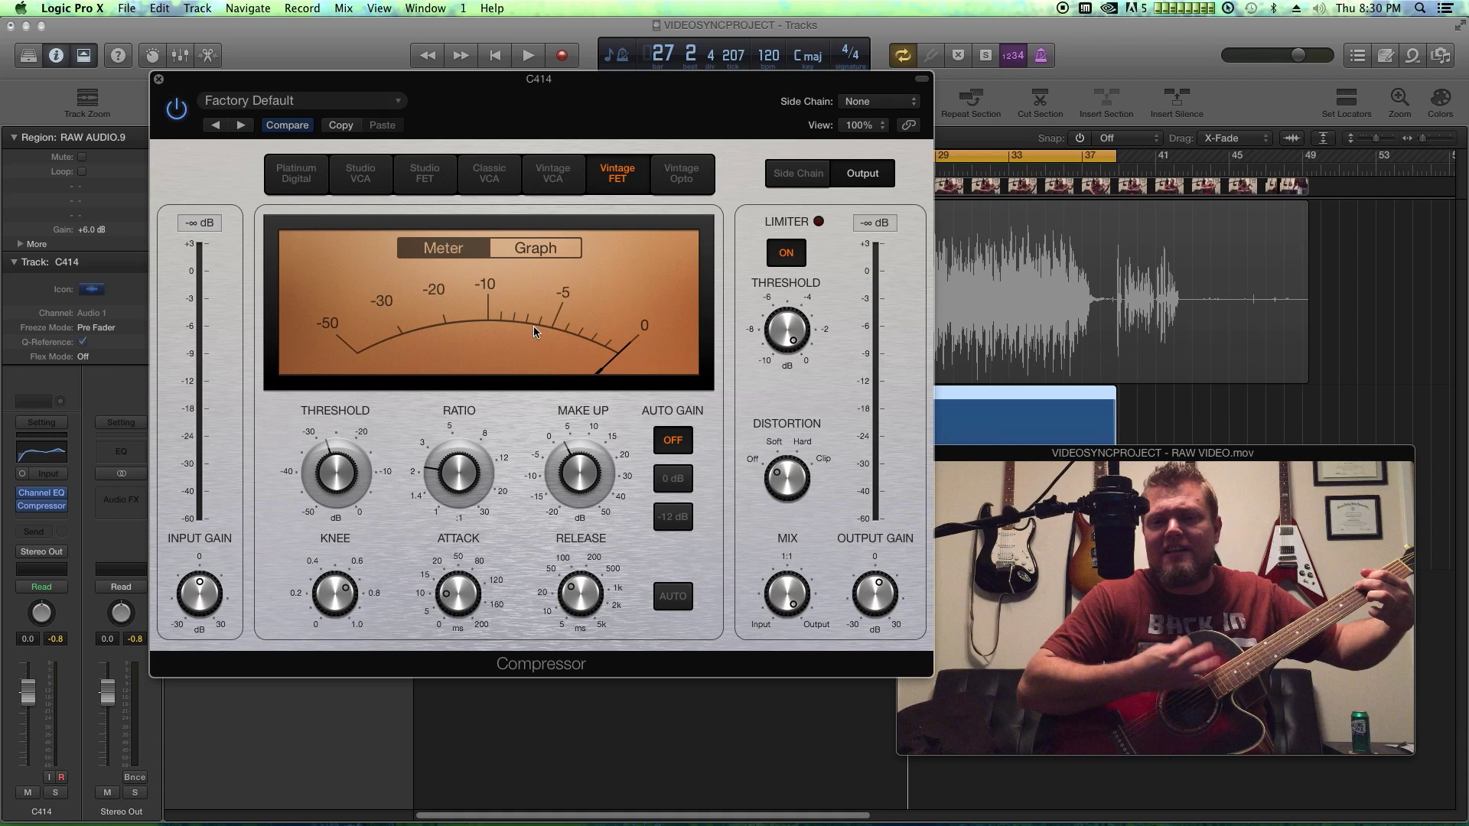
{"action": "key", "text": "space"}
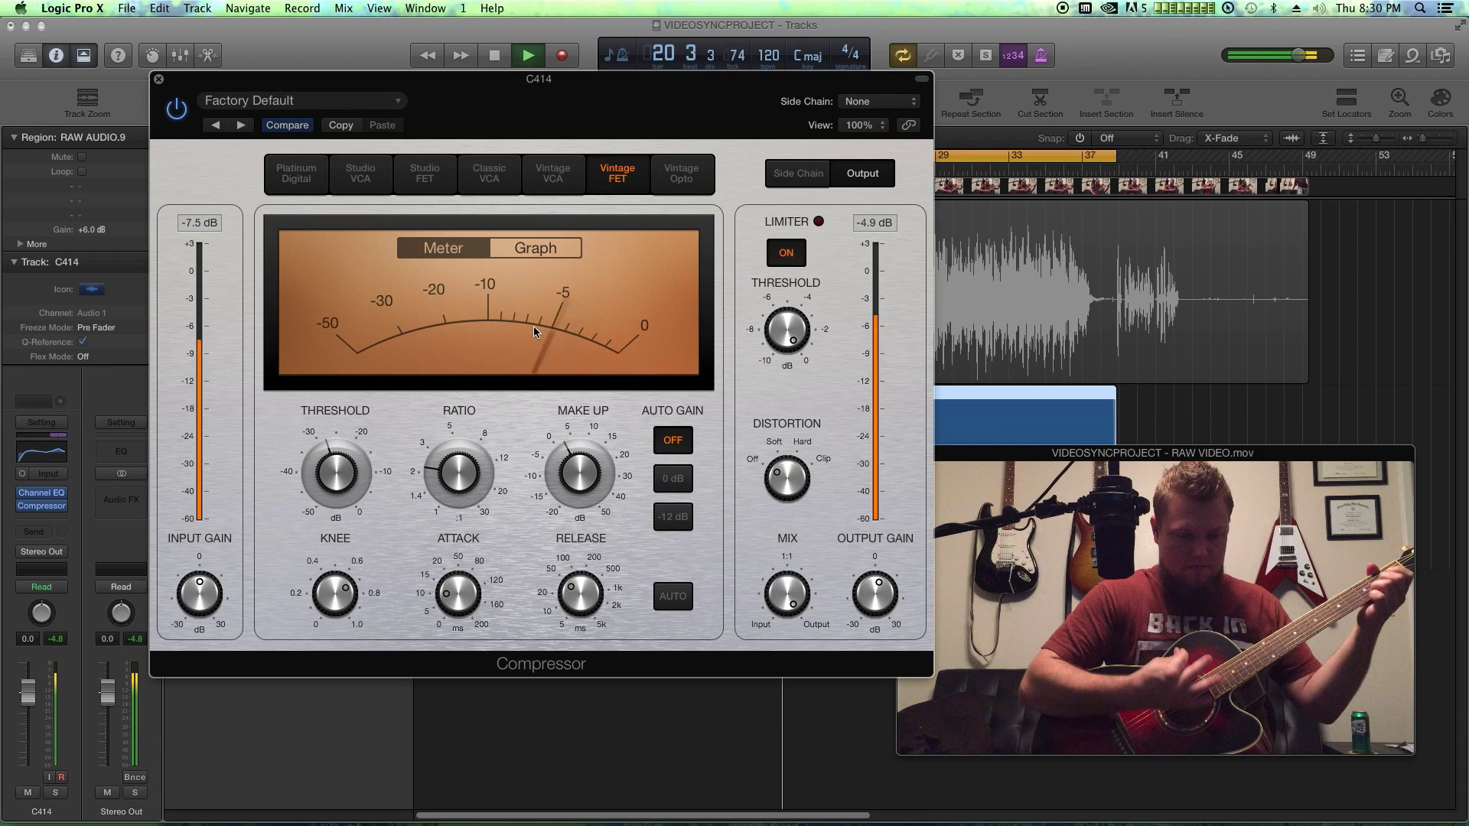
{"action": "left_click", "coordinate": [159, 79]}
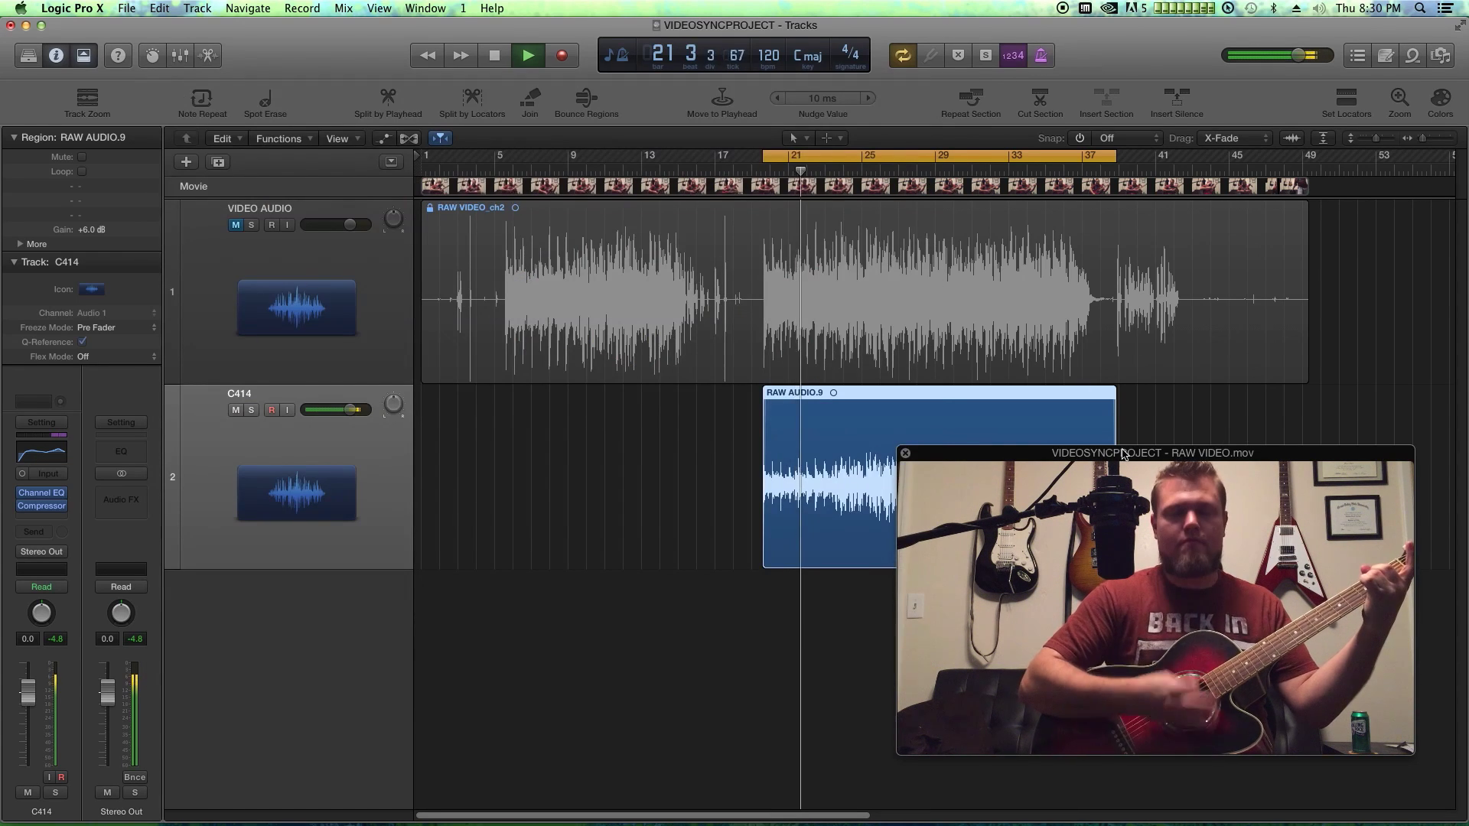
{"action": "left_click_drag", "start_coordinate": [896, 446], "coordinate": [716, 346]}
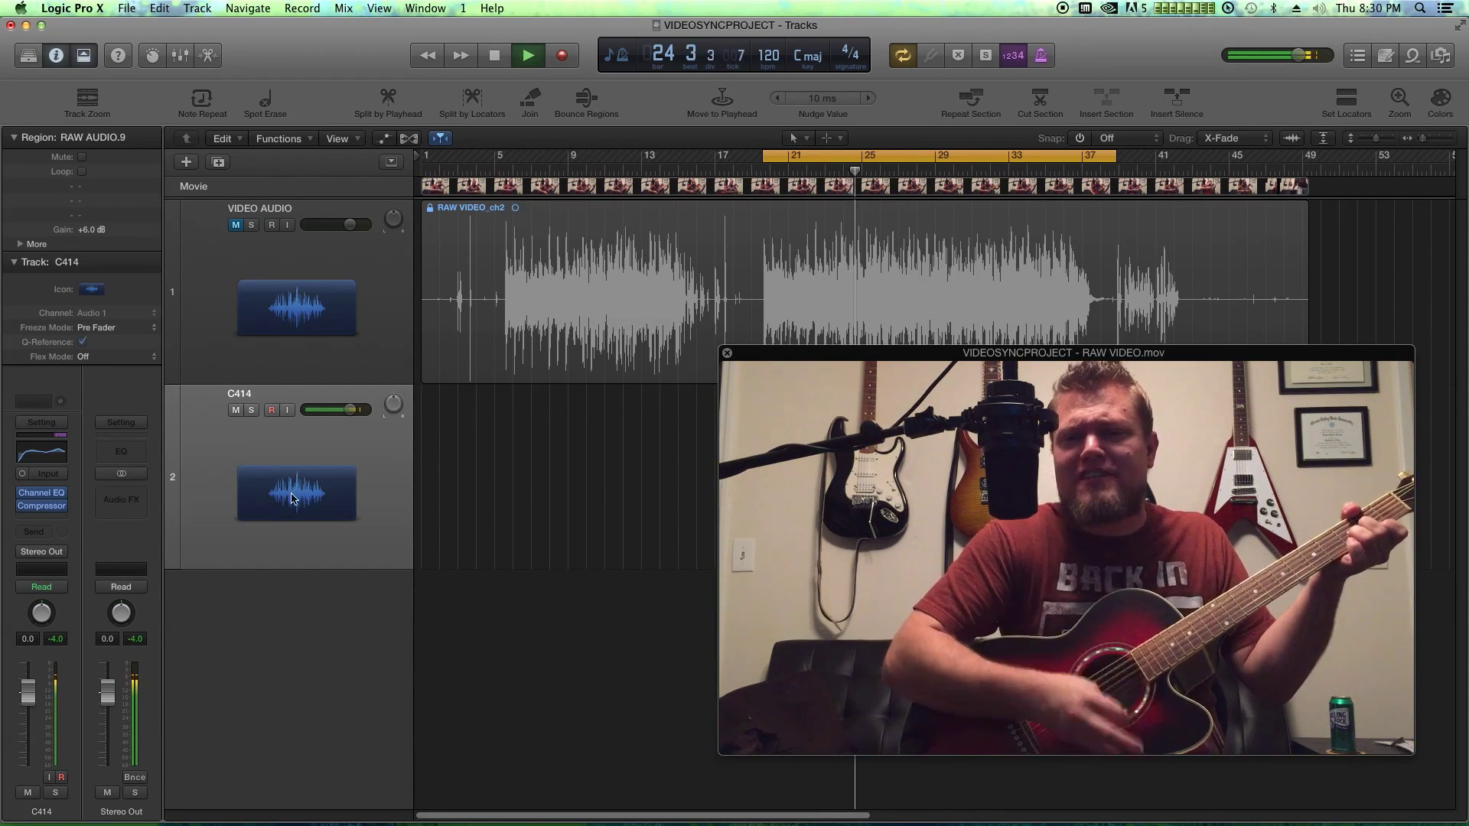
Step: Retune the C414 EQ's upper peak band to 10200 Hz, +8.5 dB, Q 0.19, and its high shelf to 11400 Hz, then close the EQ
{"action": "left_click", "coordinate": [52, 496]}
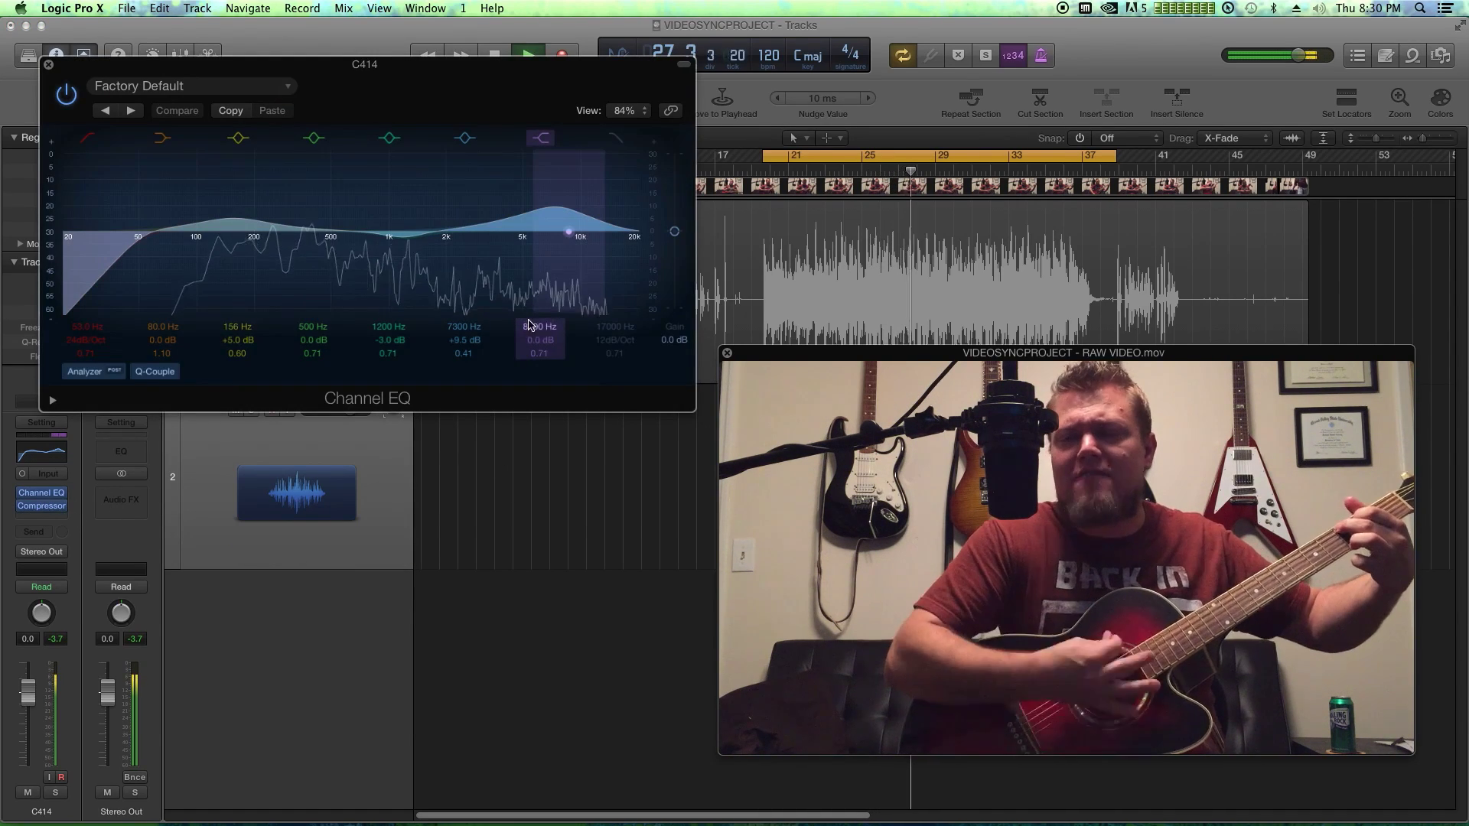
{"action": "left_click_drag", "start_coordinate": [550, 329], "coordinate": [550, 307]}
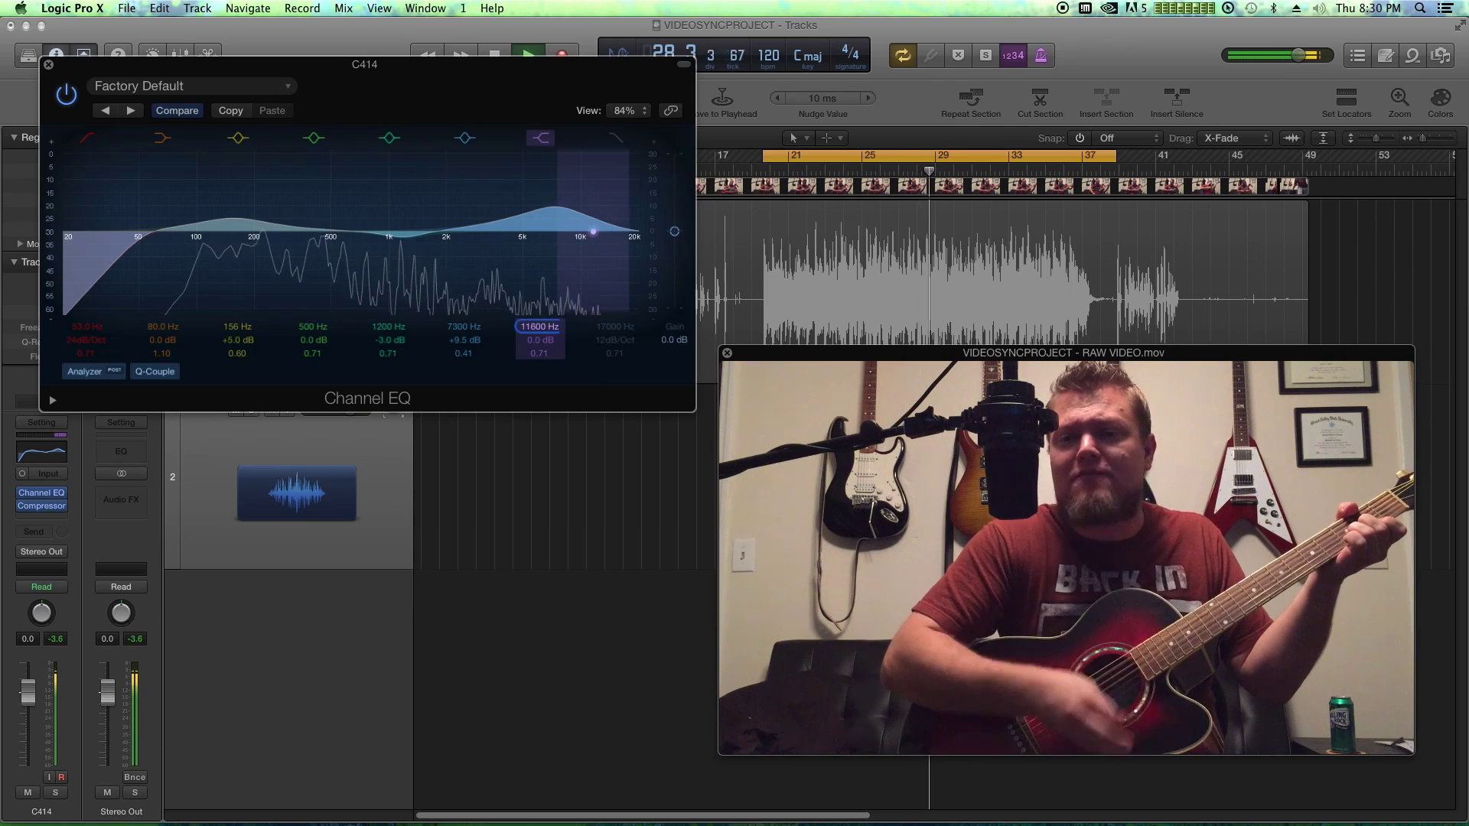
{"action": "mouse_move", "coordinate": [461, 328]}
{"action": "left_mouse_down"}
{"action": "mouse_move", "coordinate": [460, 306]}
{"action": "mouse_move", "coordinate": [459, 368]}
{"action": "mouse_move", "coordinate": [460, 326]}
{"action": "mouse_move", "coordinate": [461, 342]}
{"action": "left_mouse_up"}
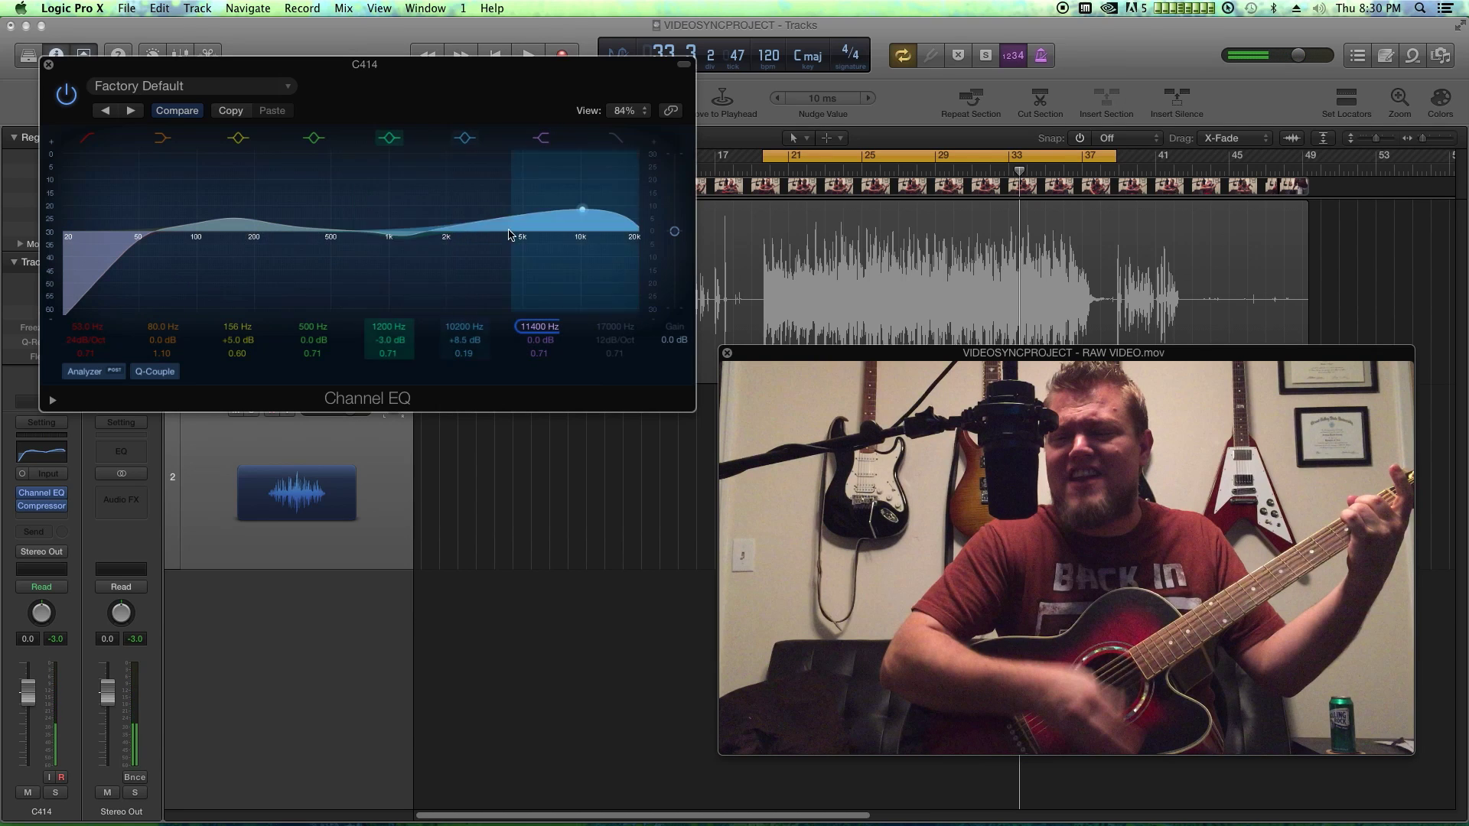
{"action": "left_click", "coordinate": [48, 65]}
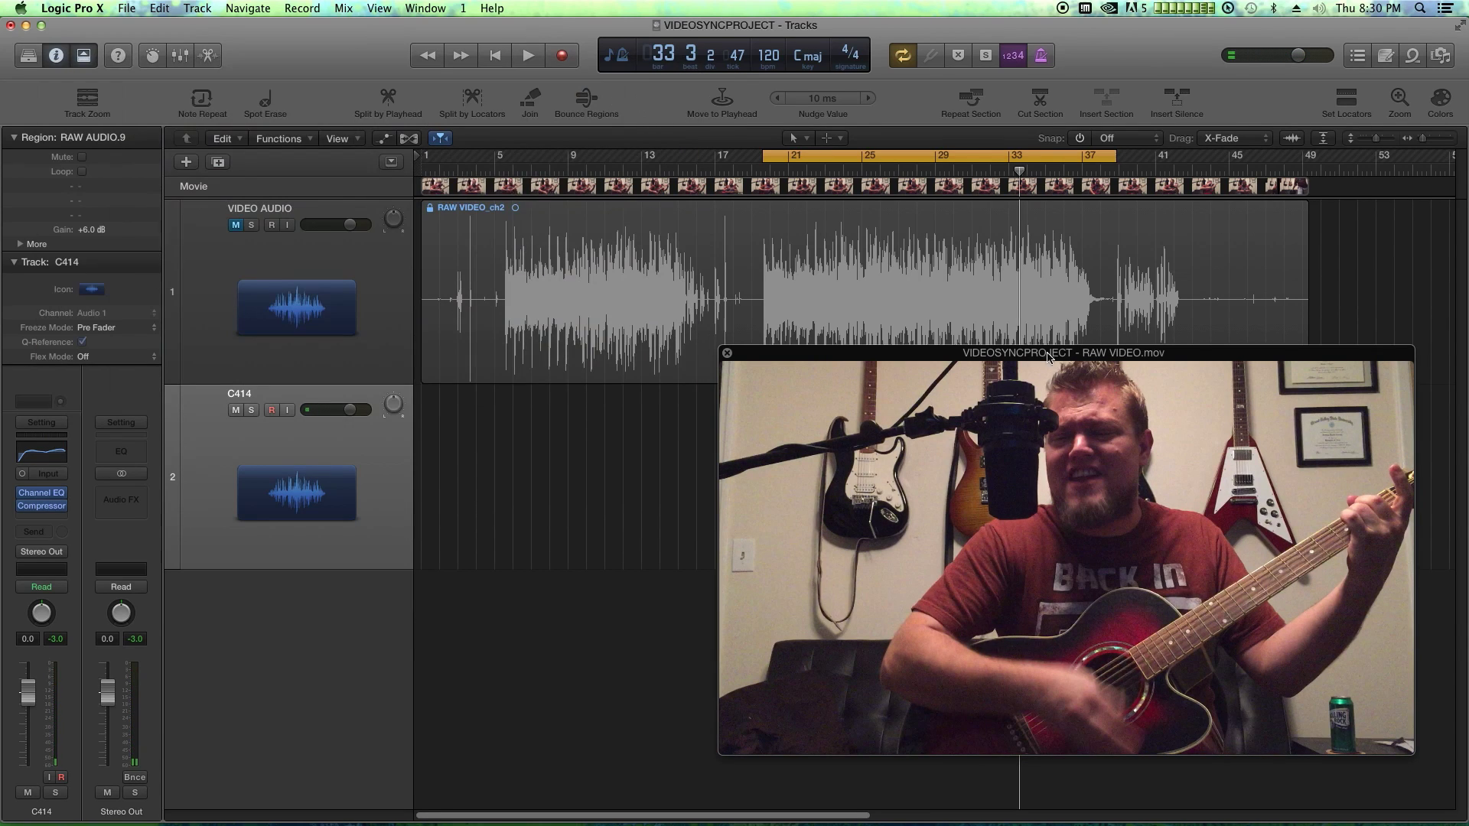
Step: Close the floating movie window, reselect the second-take region and move the playhead to bar 42
{"action": "left_click", "coordinate": [727, 353]}
{"action": "left_click", "coordinate": [1213, 443]}
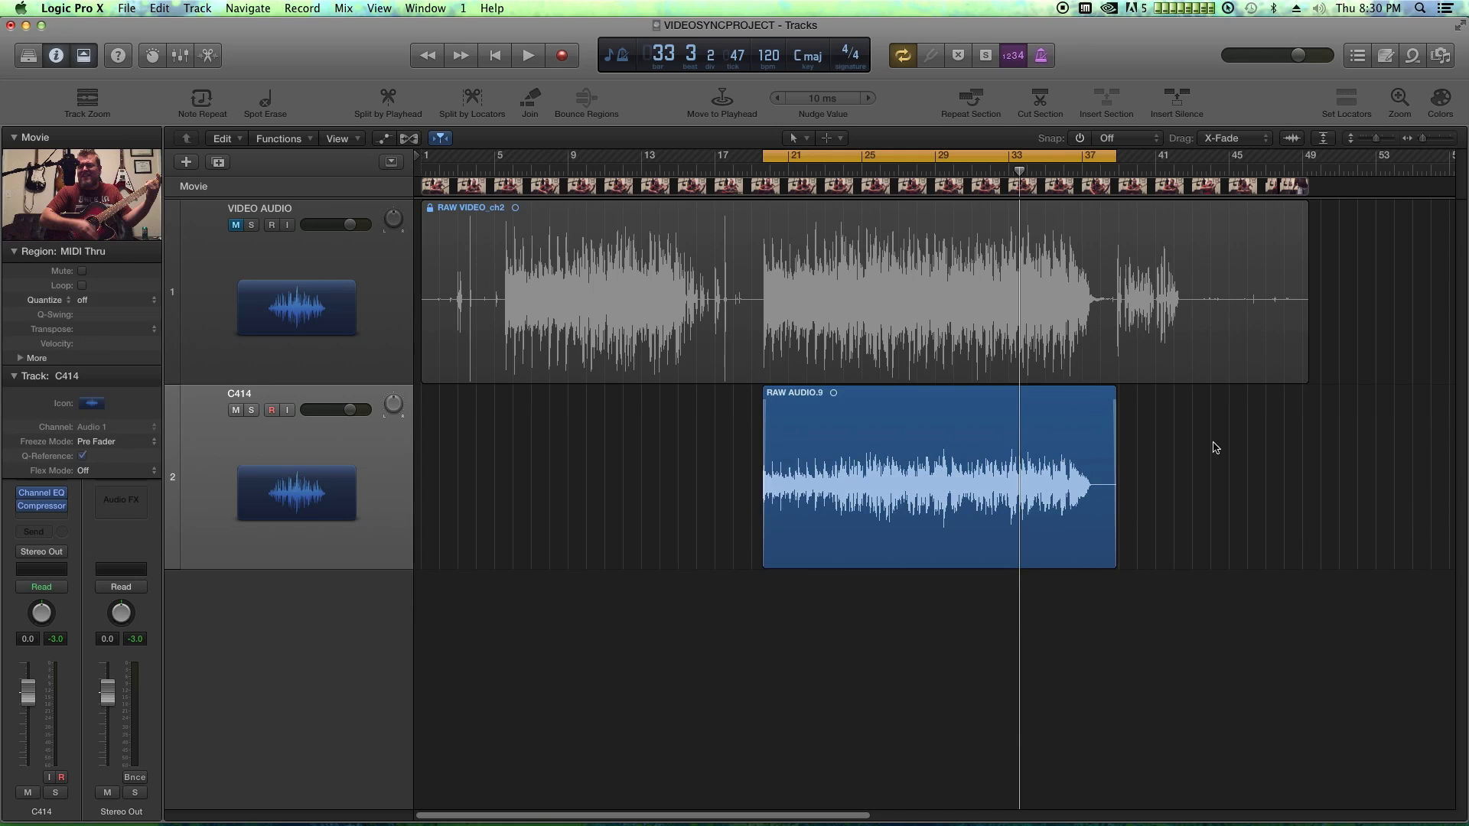
{"action": "left_click", "coordinate": [985, 460]}
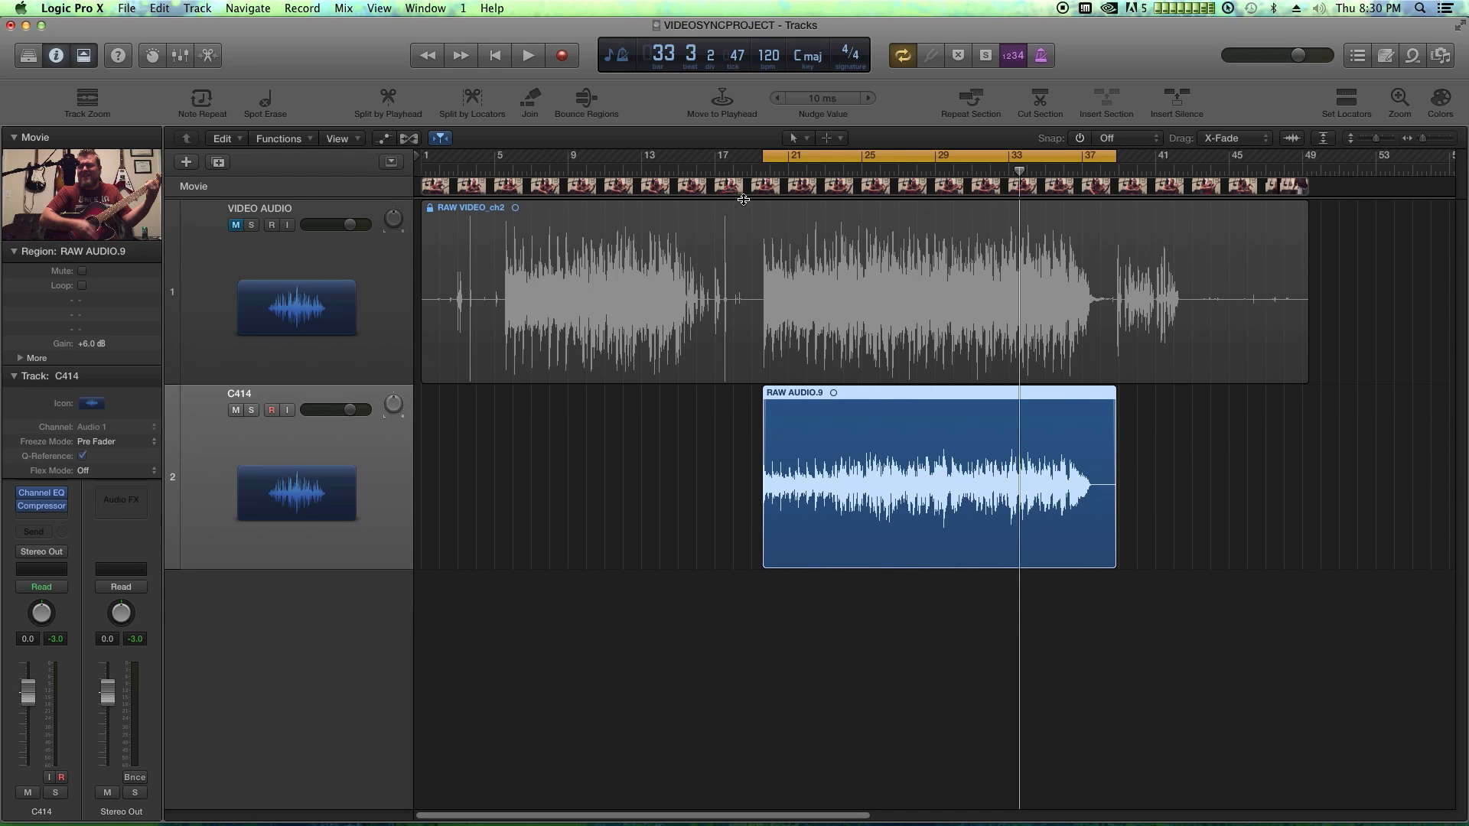
{"action": "left_click_drag", "start_coordinate": [563, 172], "coordinate": [1238, 195]}
{"action": "left_click_drag", "start_coordinate": [1146, 183], "coordinate": [1175, 184]}
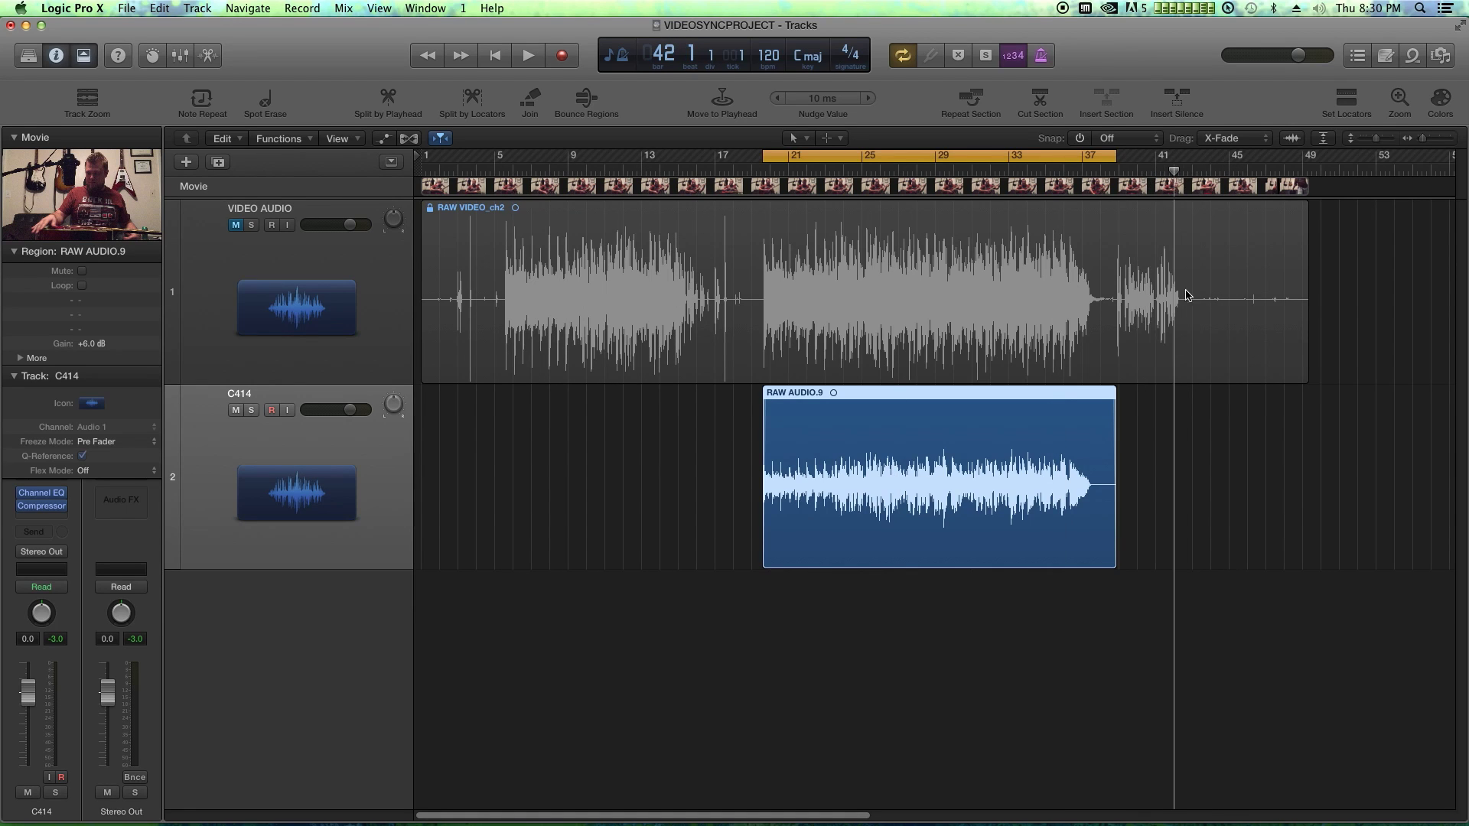
{"action": "left_click", "coordinate": [1233, 480]}
{"action": "left_click_drag", "start_coordinate": [1281, 468], "coordinate": [849, 516]}
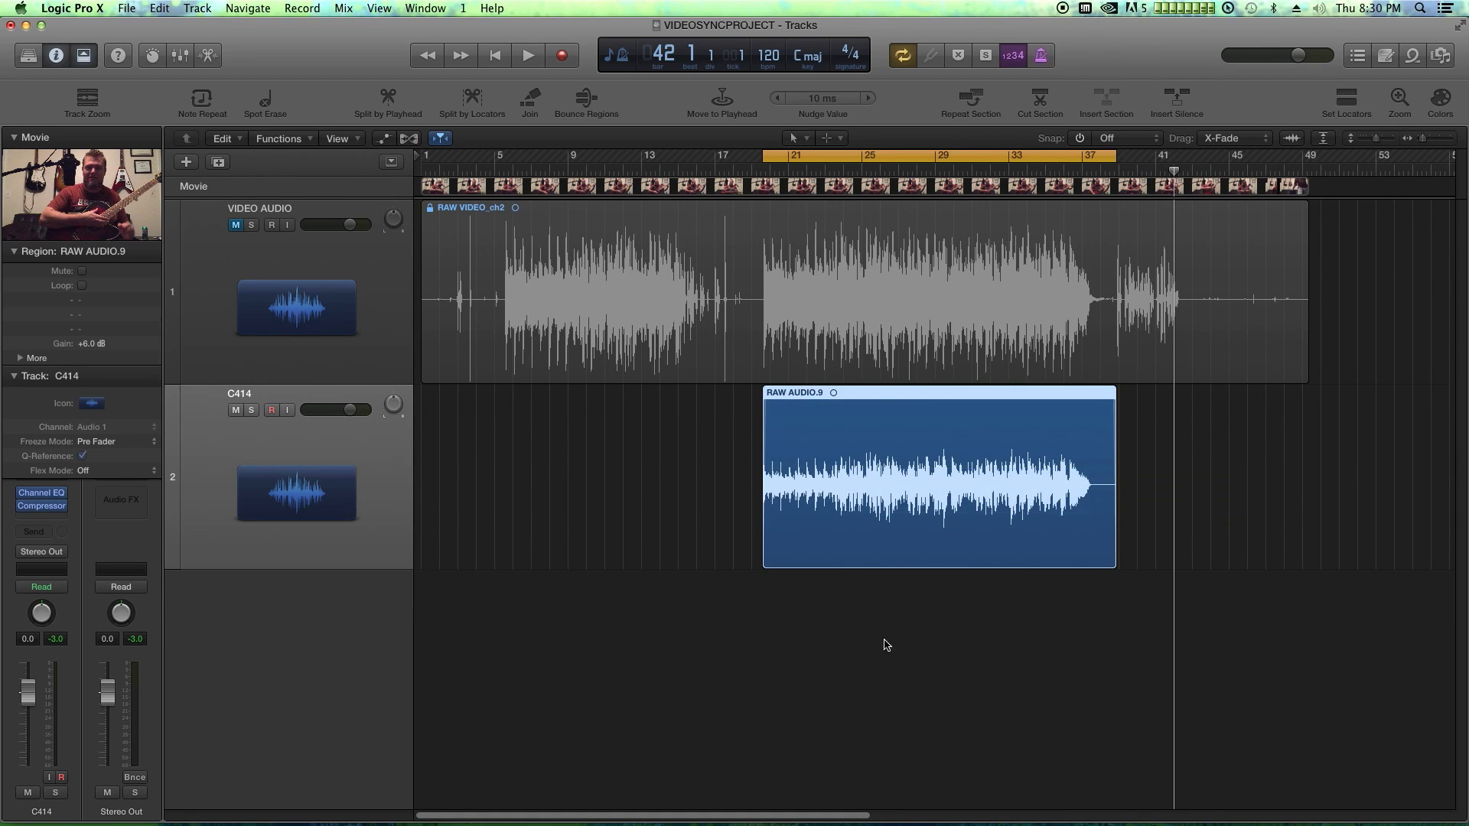
{"action": "left_click_drag", "start_coordinate": [1257, 483], "coordinate": [1020, 497]}
Step: Start exporting the project's audio to a new movie, choosing the Desktop as its save location
{"action": "left_click", "coordinate": [127, 8]}
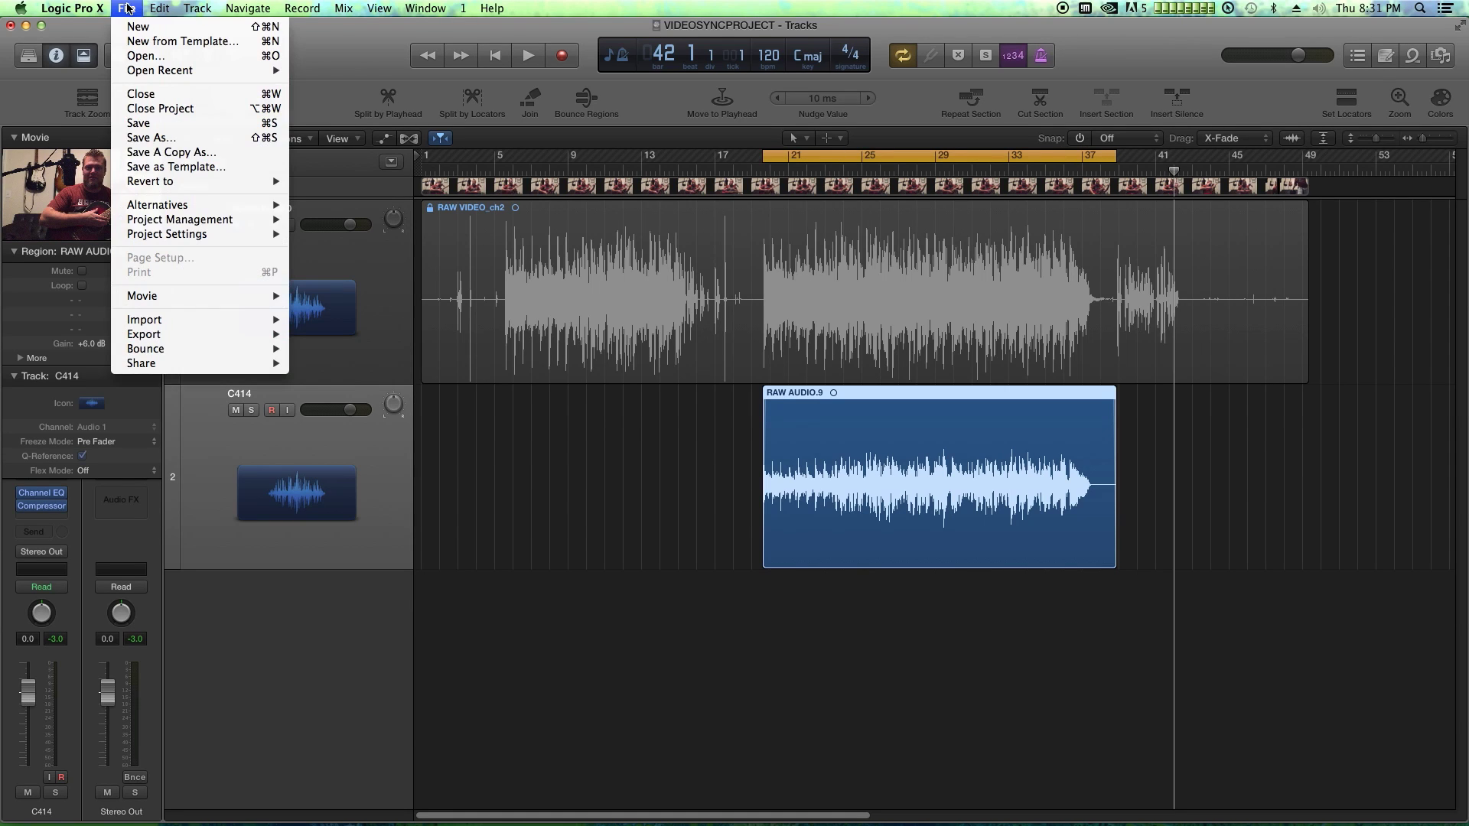
{"action": "mouse_move", "coordinate": [229, 296]}
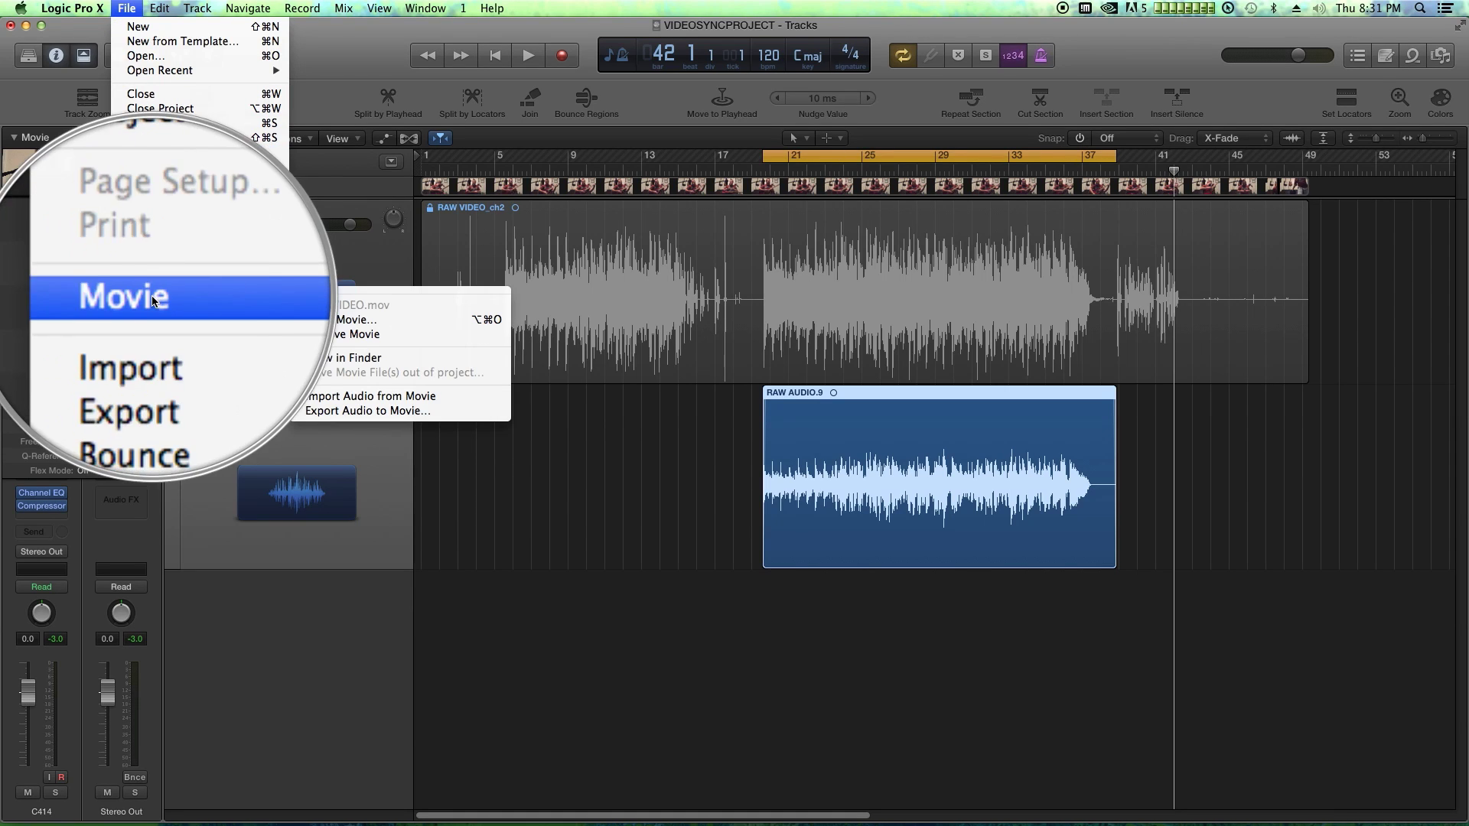
{"action": "left_click", "coordinate": [362, 410]}
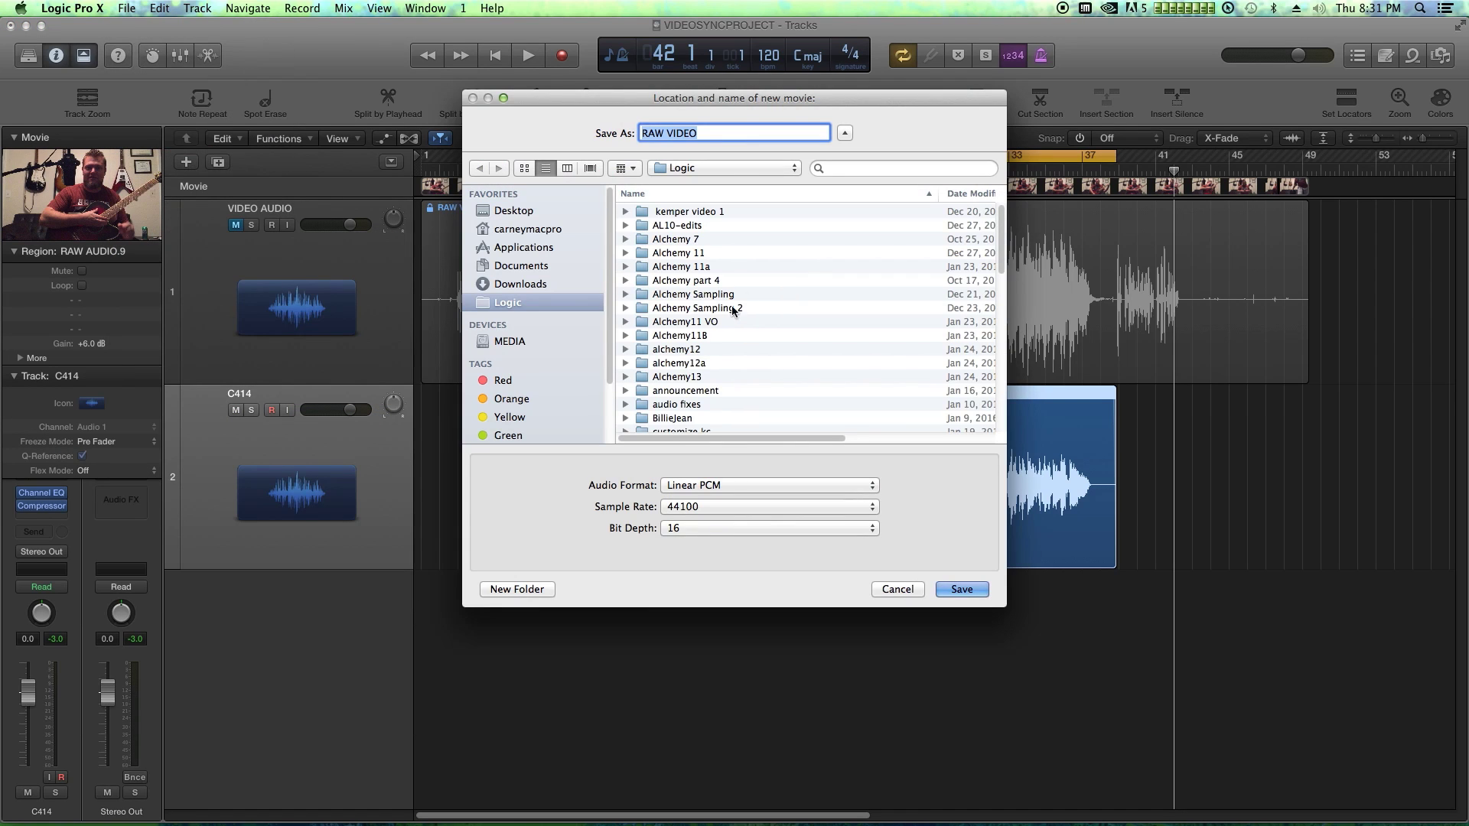
{"action": "left_click", "coordinate": [513, 211]}
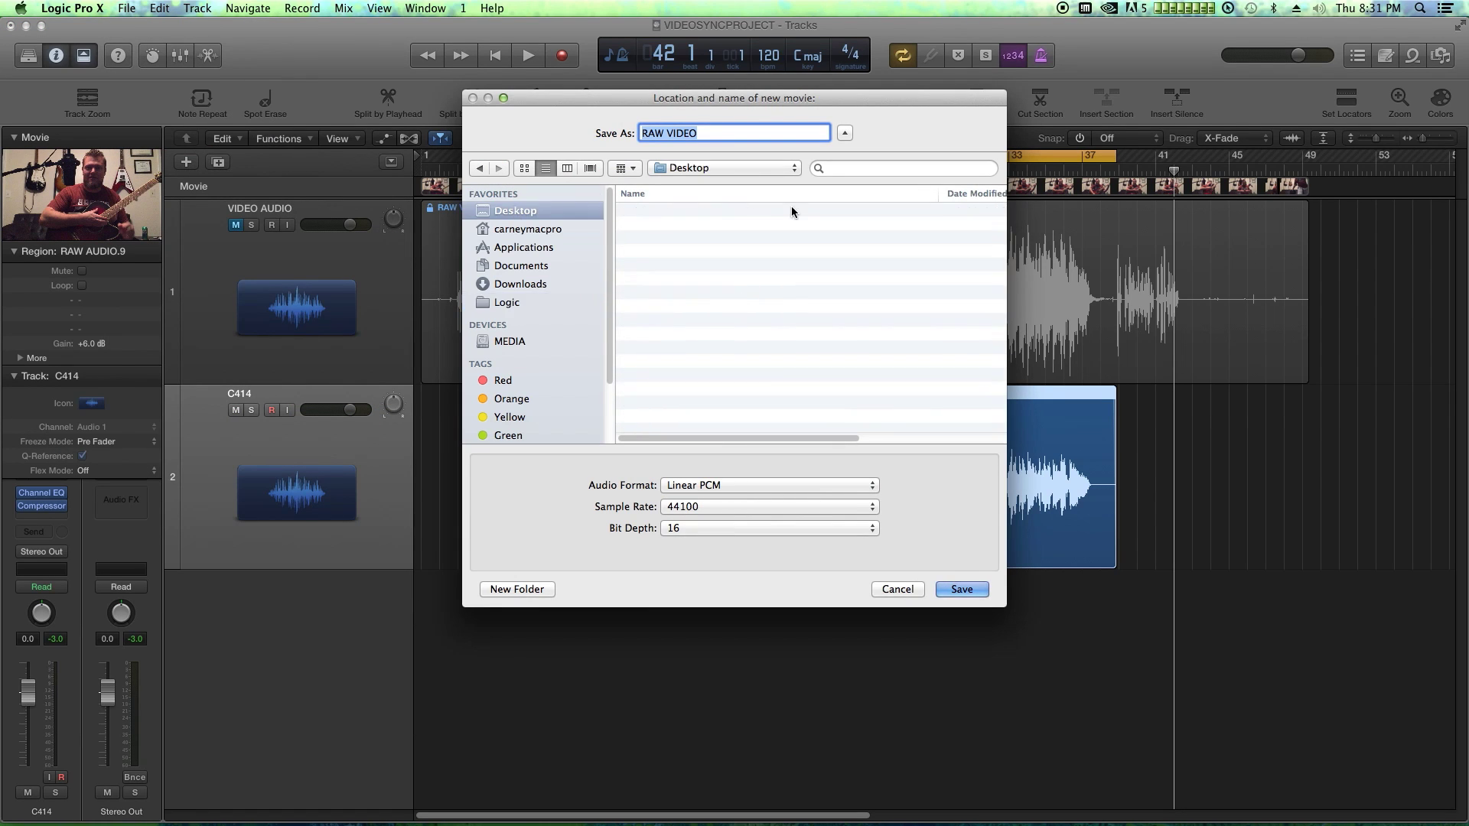
Step: Name the new movie "Setting Fire Acoustic" followed by the performer's first name, and save it
{"action": "type", "text": "Set"}
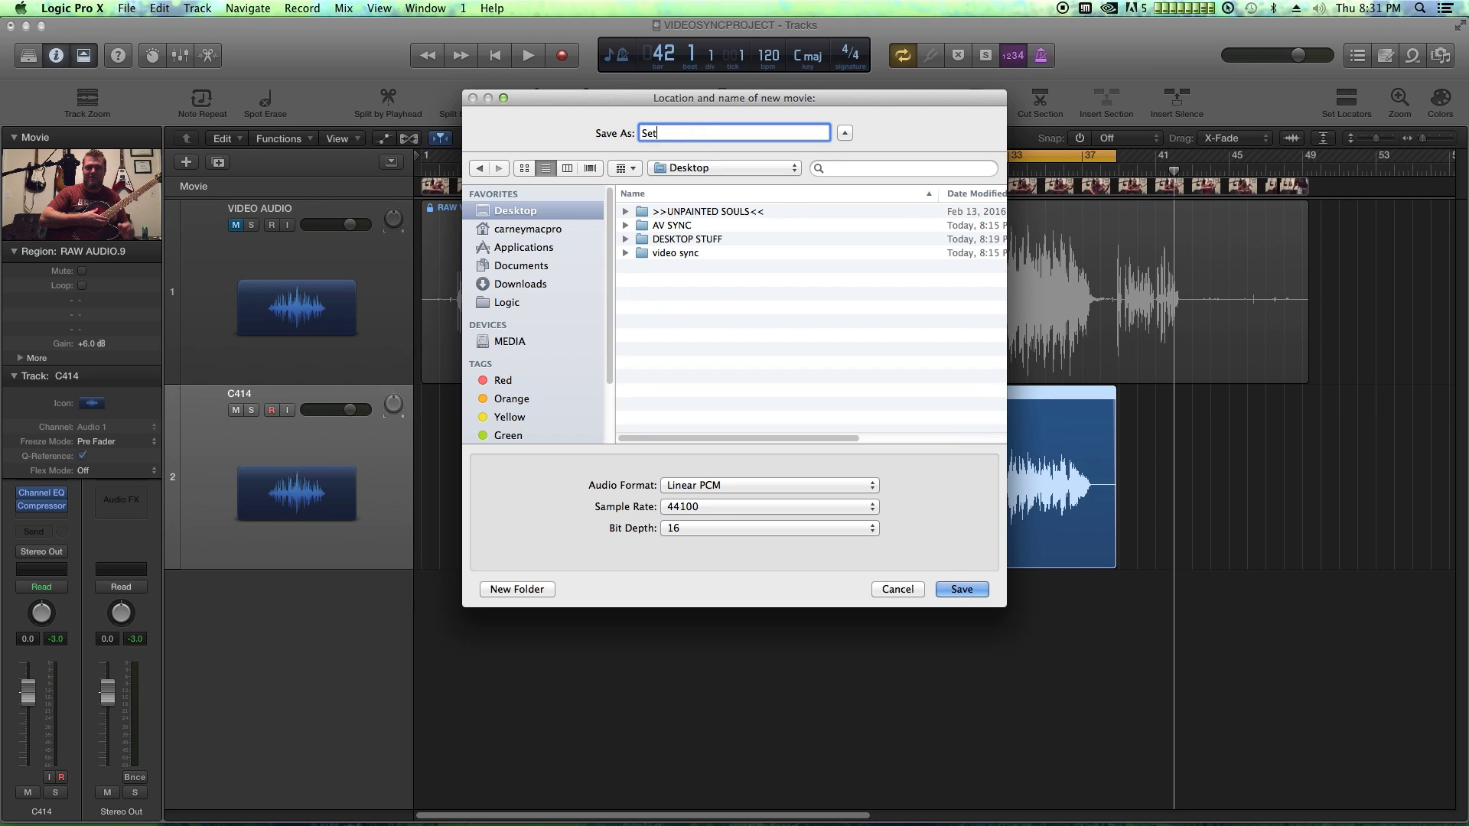
{"action": "type", "text": "ting Fire - Aocust"}
{"action": "key", "text": "BackSpace"}
{"action": "key", "text": "BackSpace"}
{"action": "key", "text": "BackSpace"}
{"action": "key", "text": "BackSpace"}
{"action": "key", "text": "BackSpace"}
{"action": "key", "text": "BackSpace"}
{"action": "key", "text": "BackSpace"}
{"action": "key", "text": "BackSpace"}
{"action": "type", "text": "Acoustic Josh"}
{"action": "key", "text": "Return"}
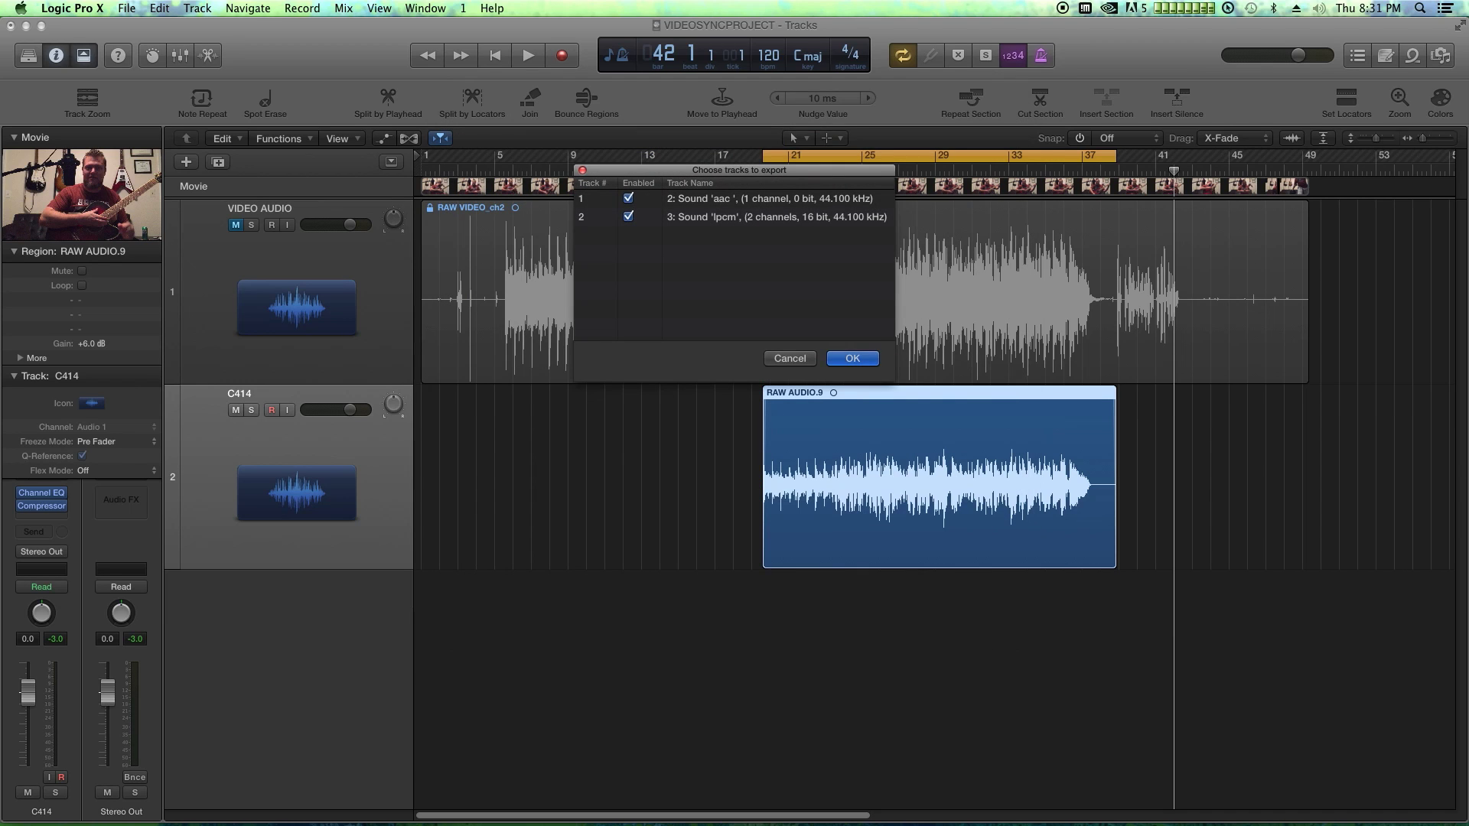
Step: Exclude both original movie sound tracks, the aac and the lpcm one, from the export and run it
{"action": "left_click_drag", "start_coordinate": [645, 174], "coordinate": [596, 366]}
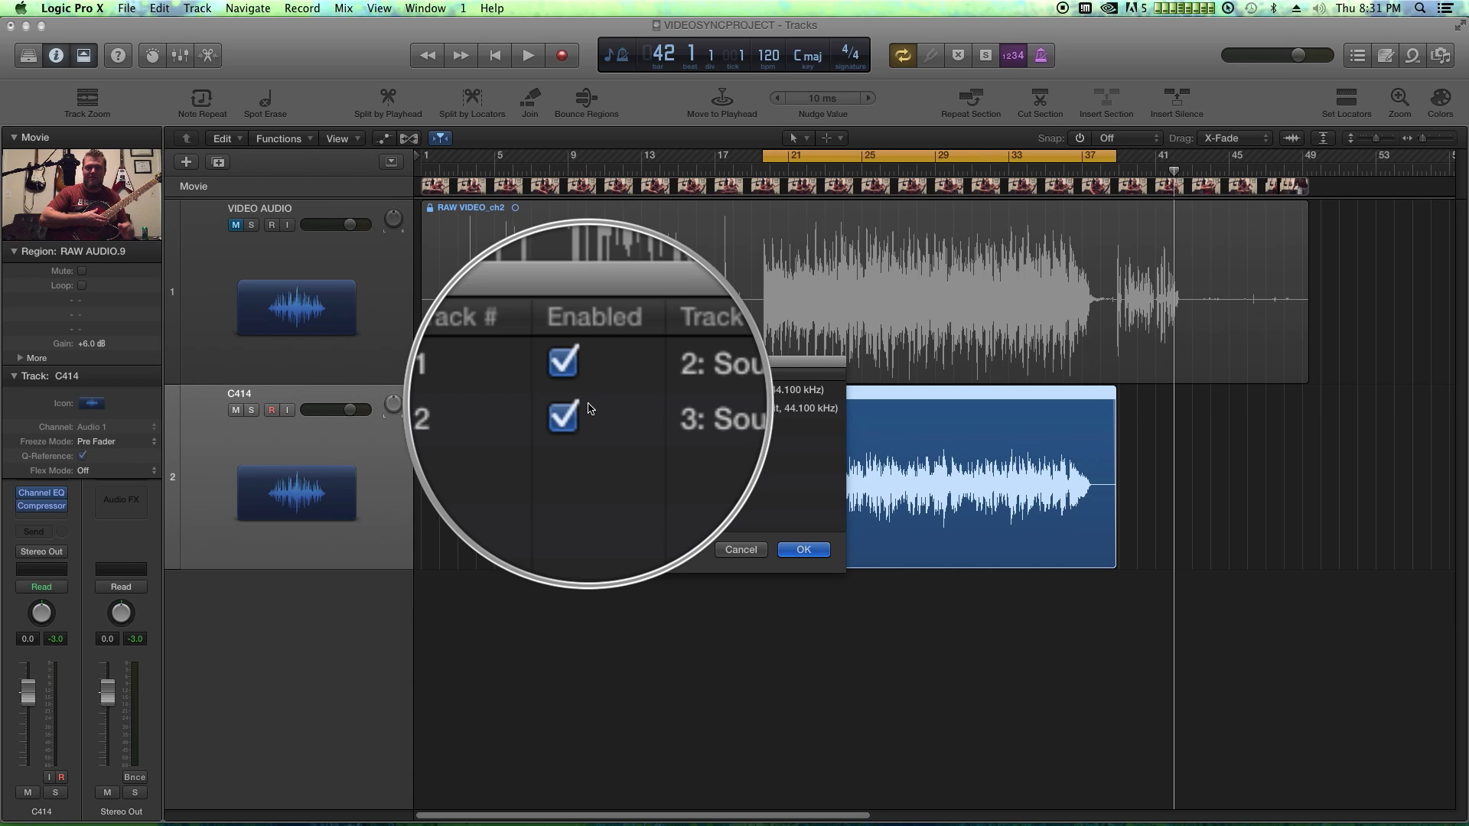
{"action": "left_click", "coordinate": [580, 390]}
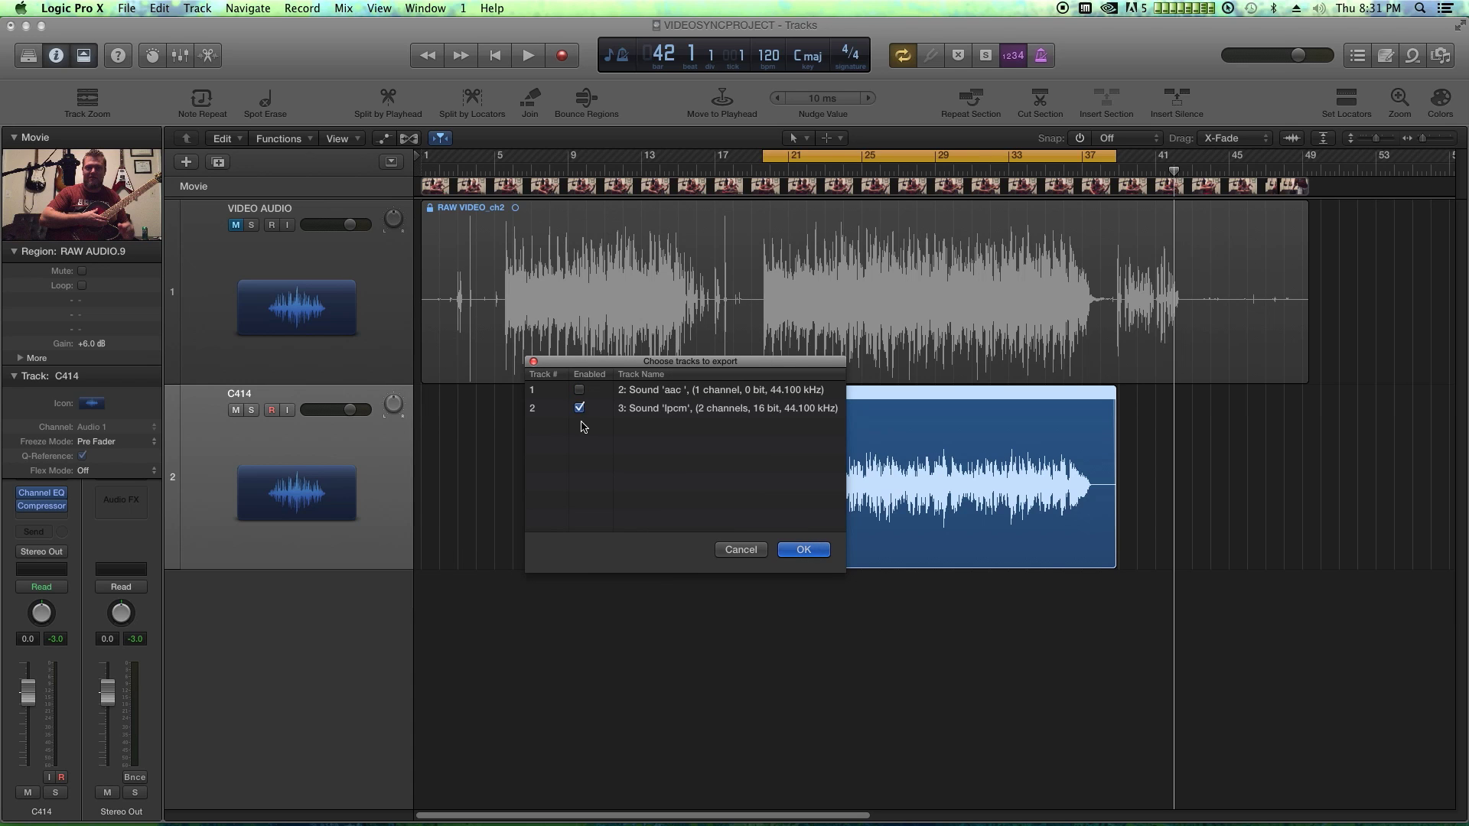
{"action": "left_click", "coordinate": [579, 408]}
{"action": "left_click_drag", "start_coordinate": [616, 363], "coordinate": [472, 427]}
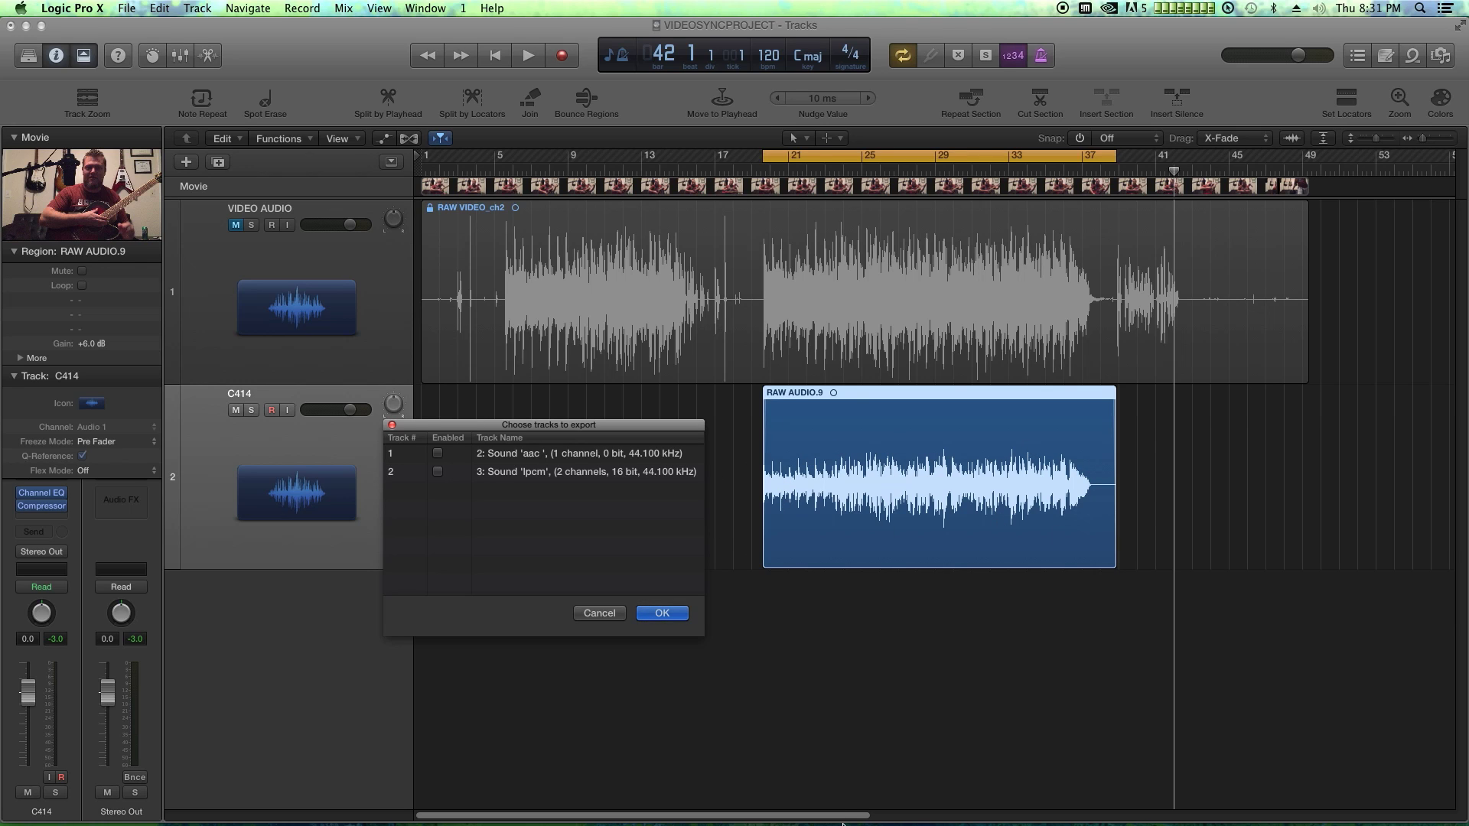
{"action": "left_click", "coordinate": [661, 614]}
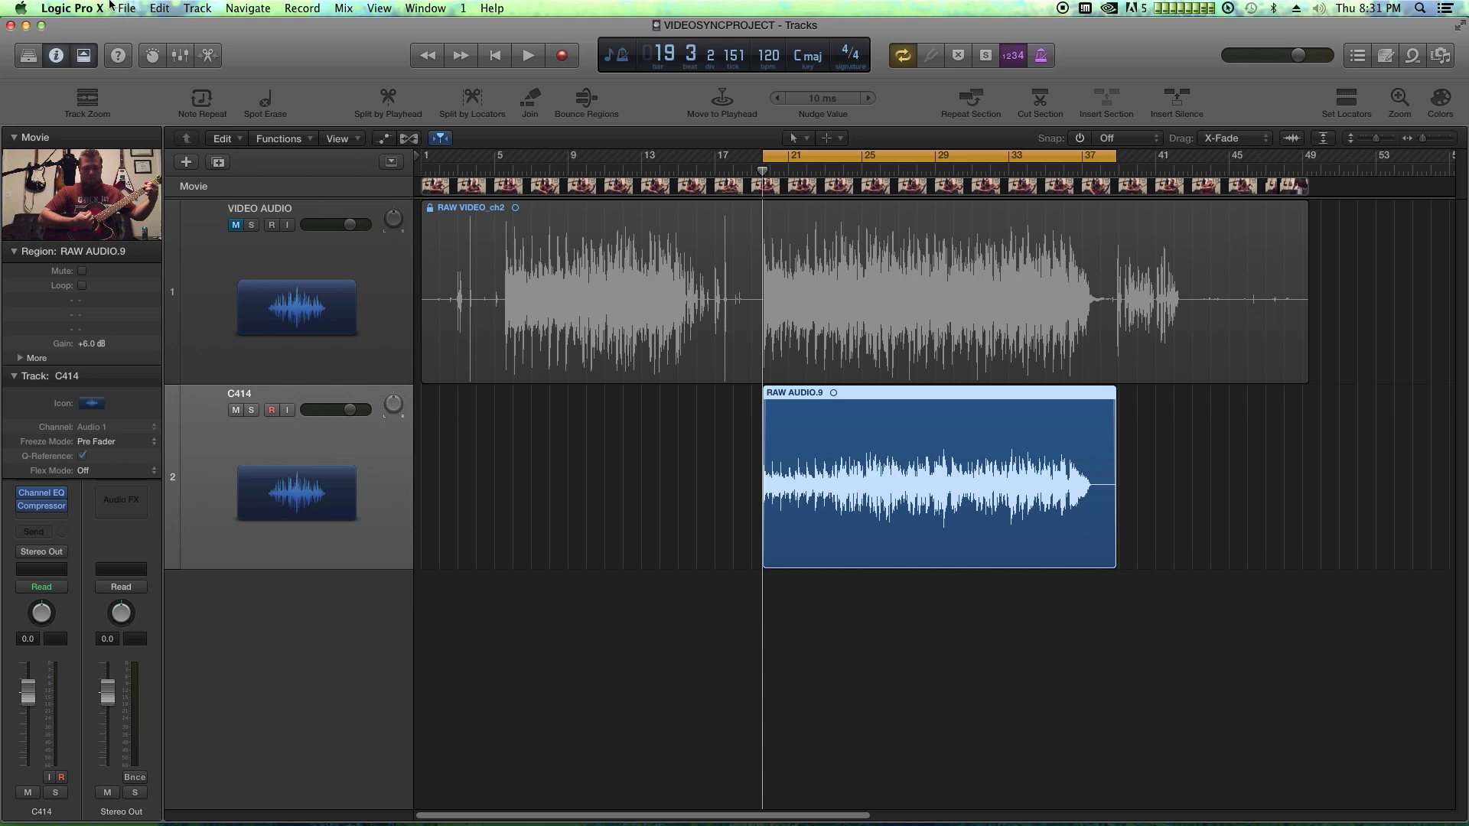
Step: Hide Logic Pro X and open the exported Setting Fire movie from the desktop in QuickTime Player
{"action": "left_click", "coordinate": [80, 9]}
{"action": "left_click", "coordinate": [103, 247]}
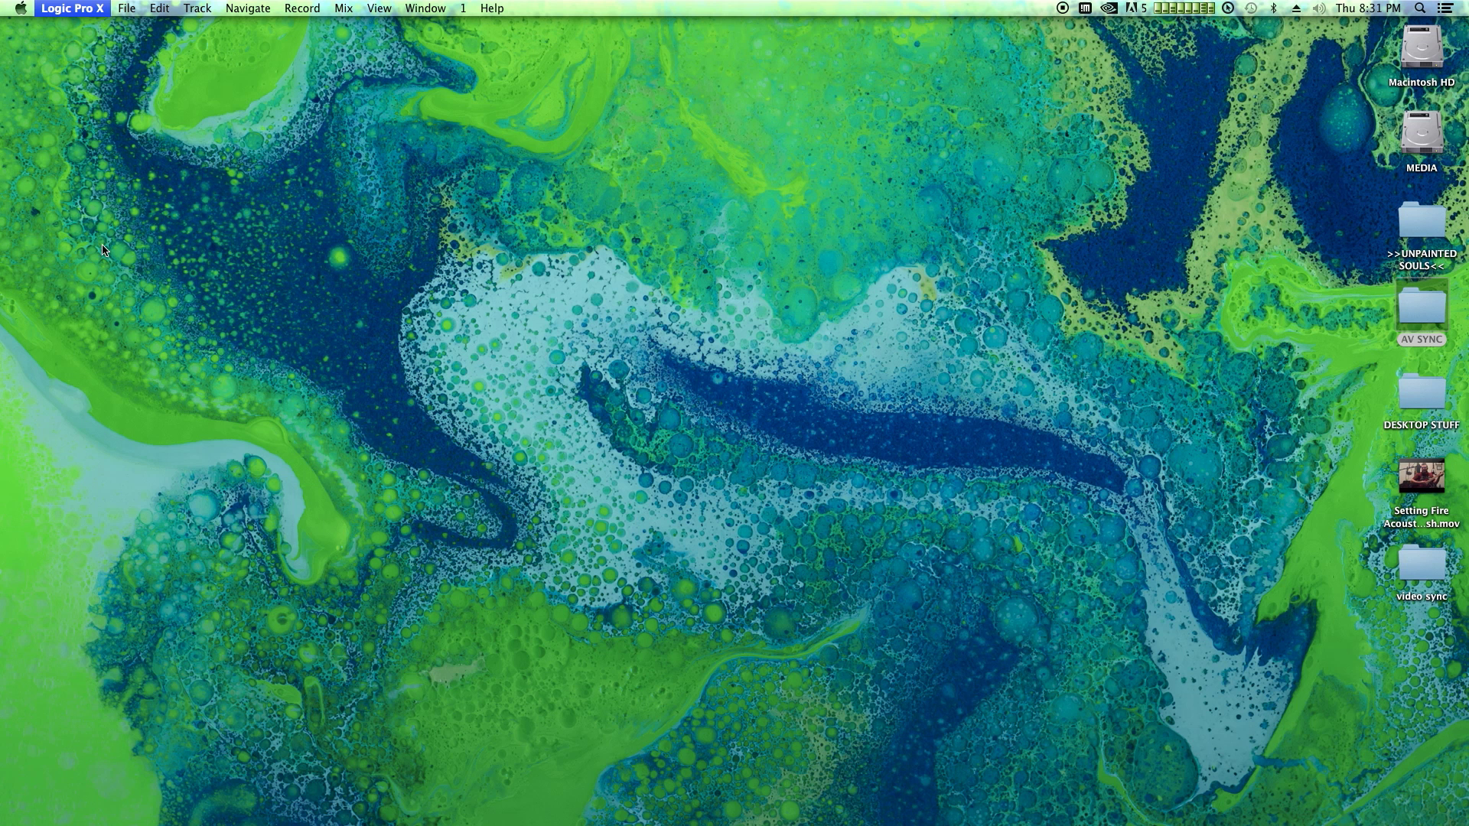
{"action": "mouse_move", "coordinate": [1436, 498]}
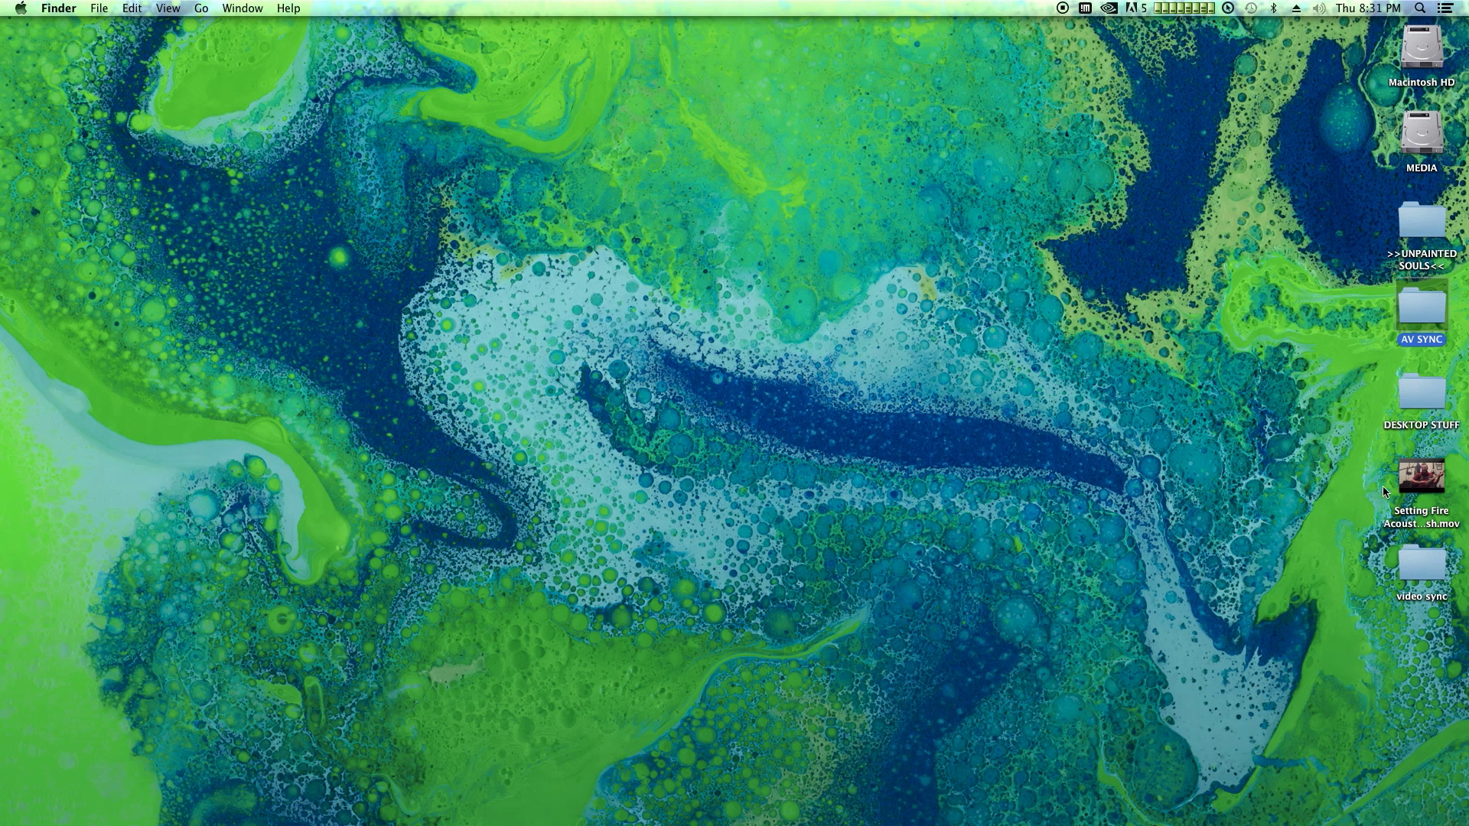
{"action": "left_click", "coordinate": [1402, 493]}
{"action": "right_click", "coordinate": [1401, 492]}
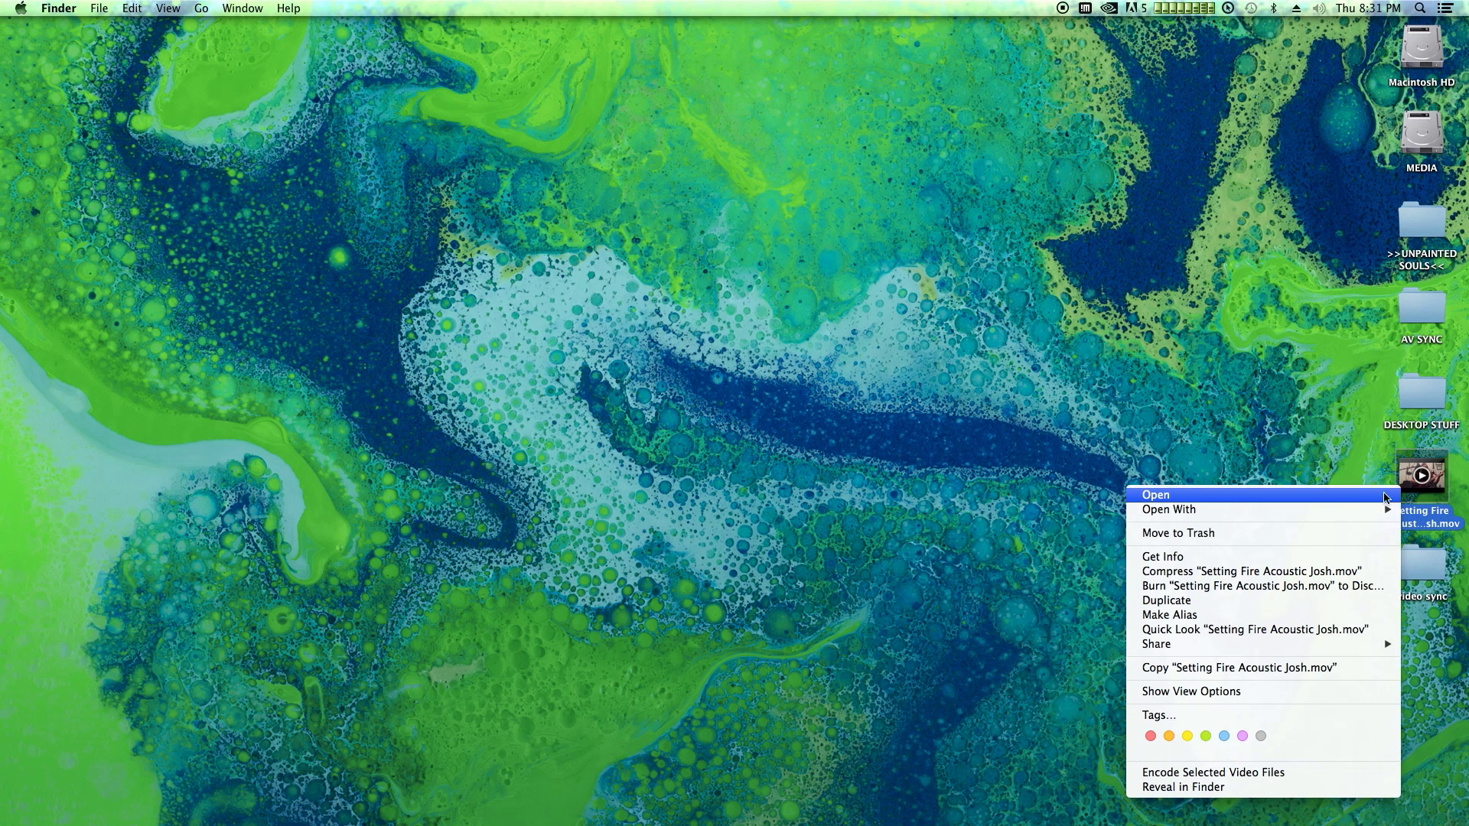
{"action": "mouse_move", "coordinate": [1286, 511]}
{"action": "left_click", "coordinate": [1045, 510]}
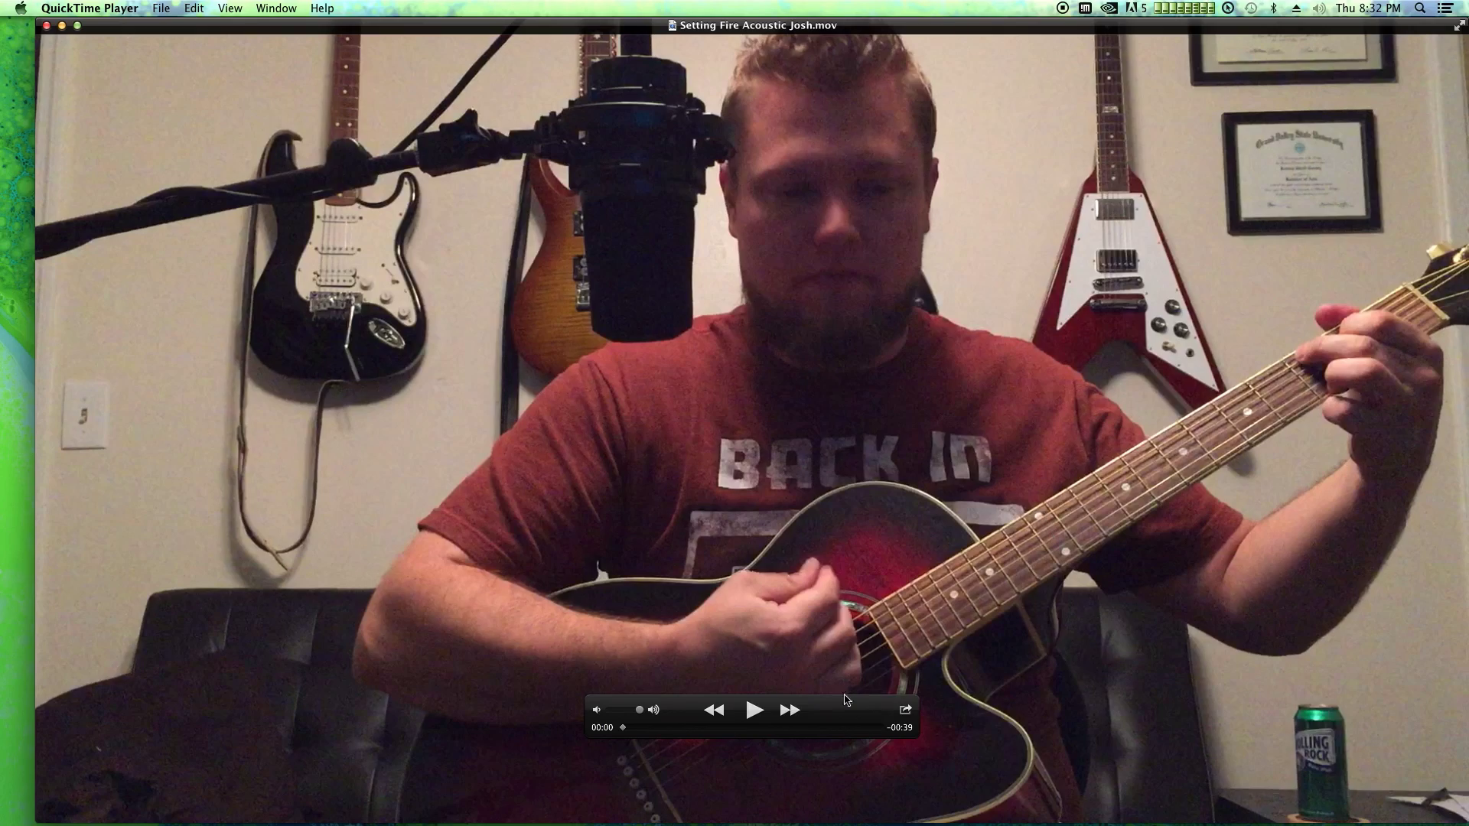
Step: Play the exported movie to check its new audio against the picture, then close it and reselect its desktop file
{"action": "left_click", "coordinate": [753, 710]}
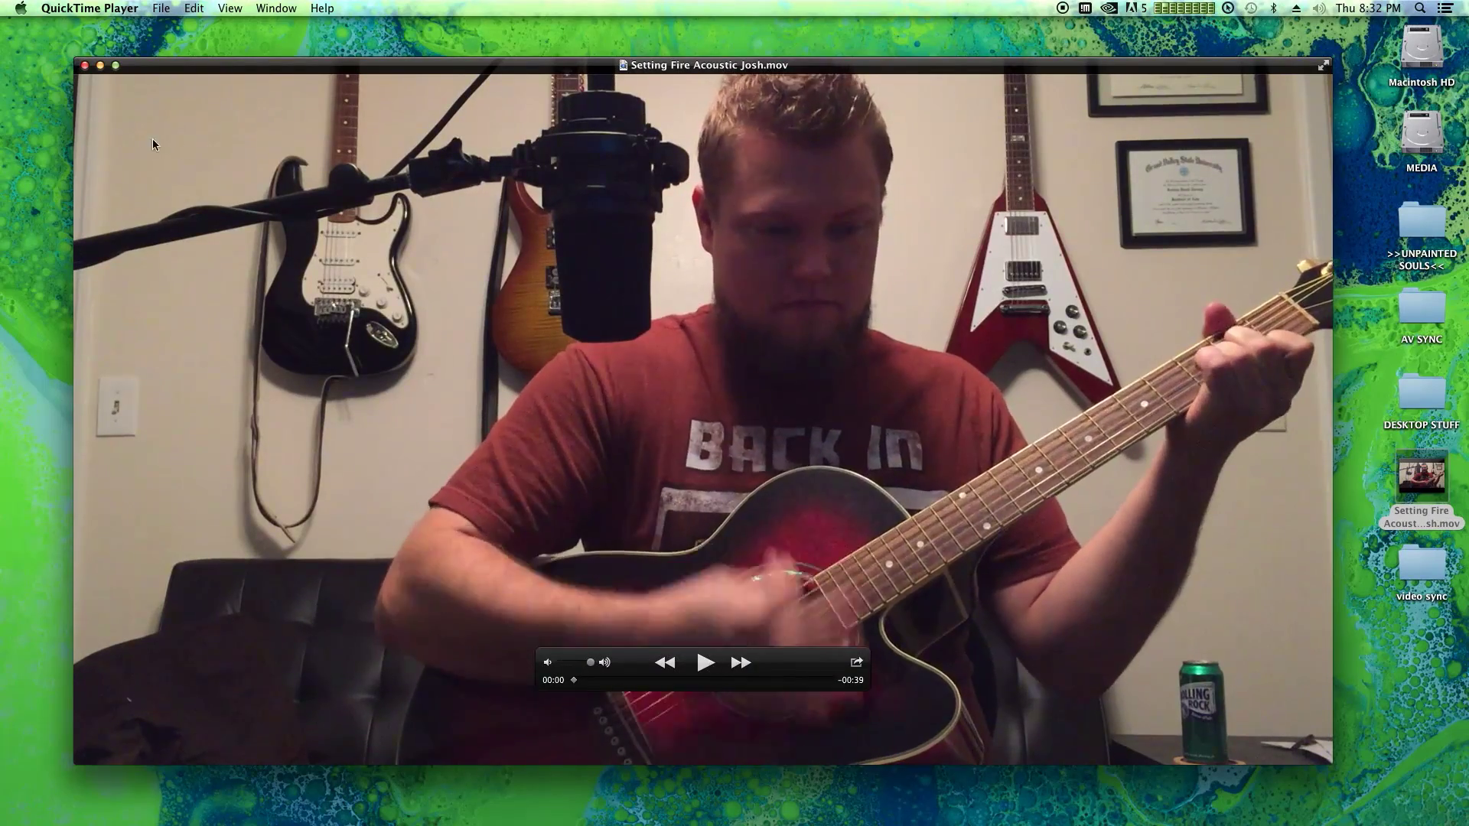
{"action": "left_click", "coordinate": [85, 65]}
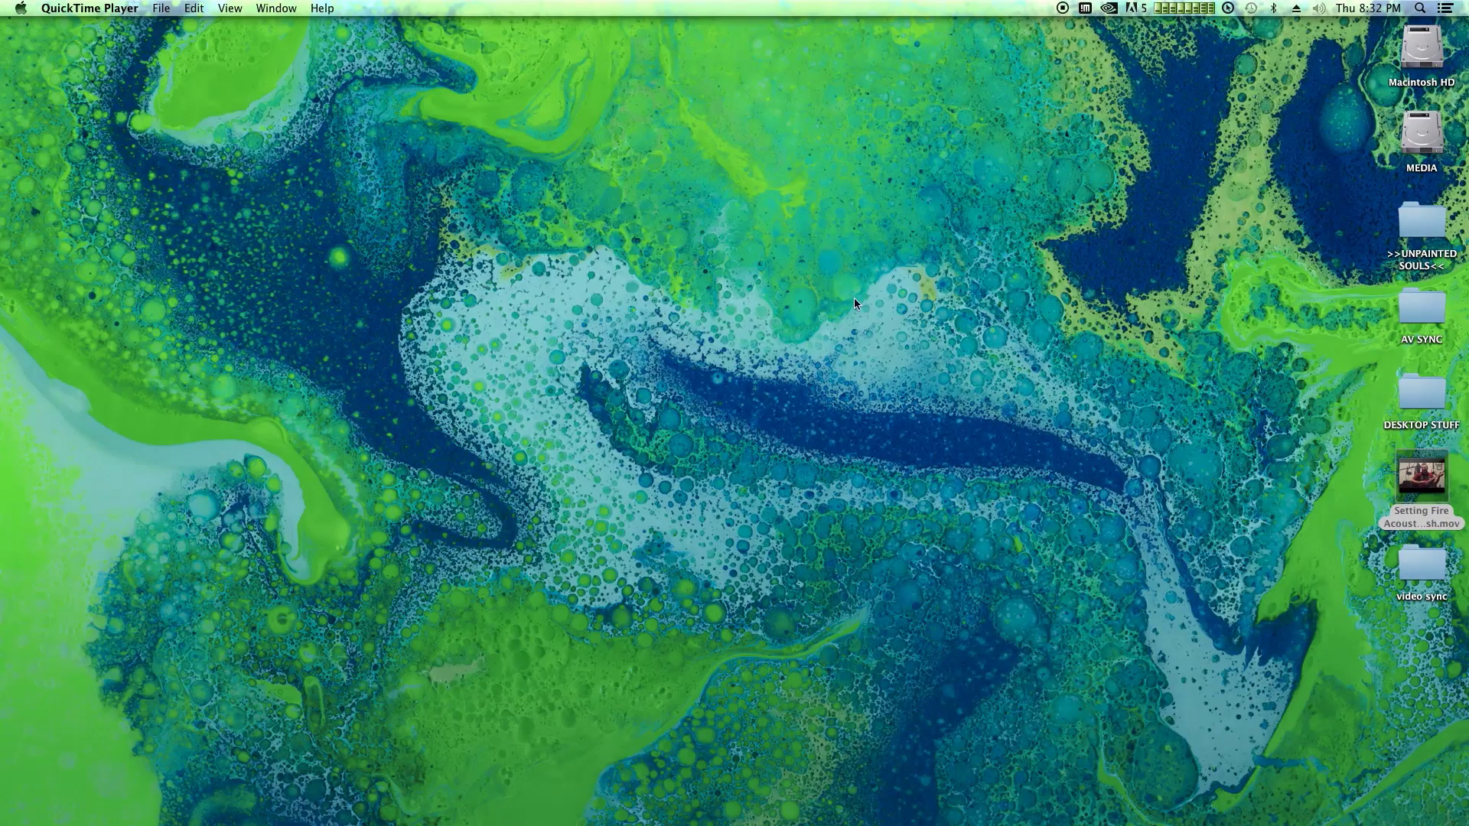
{"action": "left_click", "coordinate": [1370, 460]}
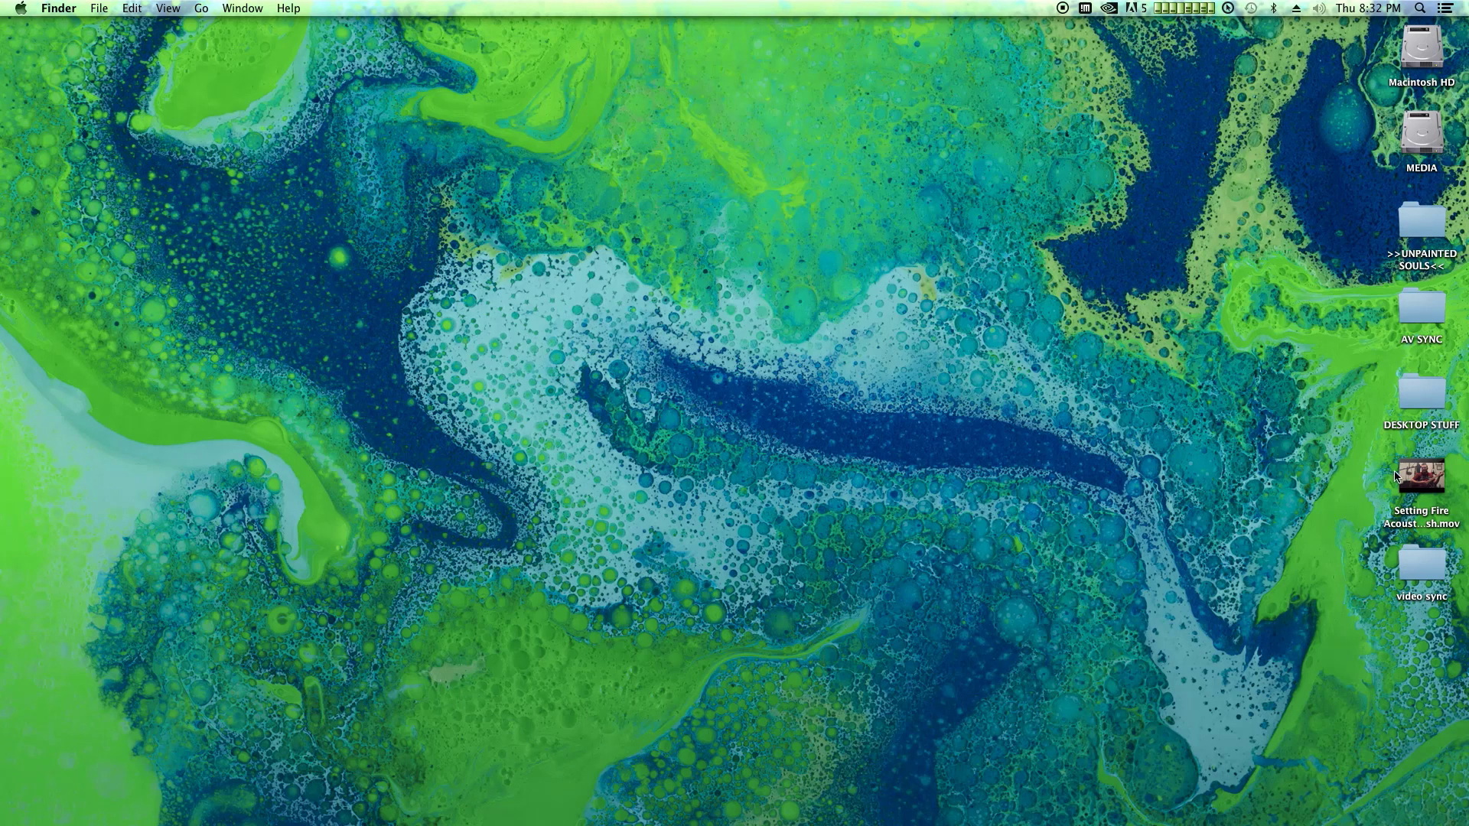
{"action": "left_click", "coordinate": [1396, 479]}
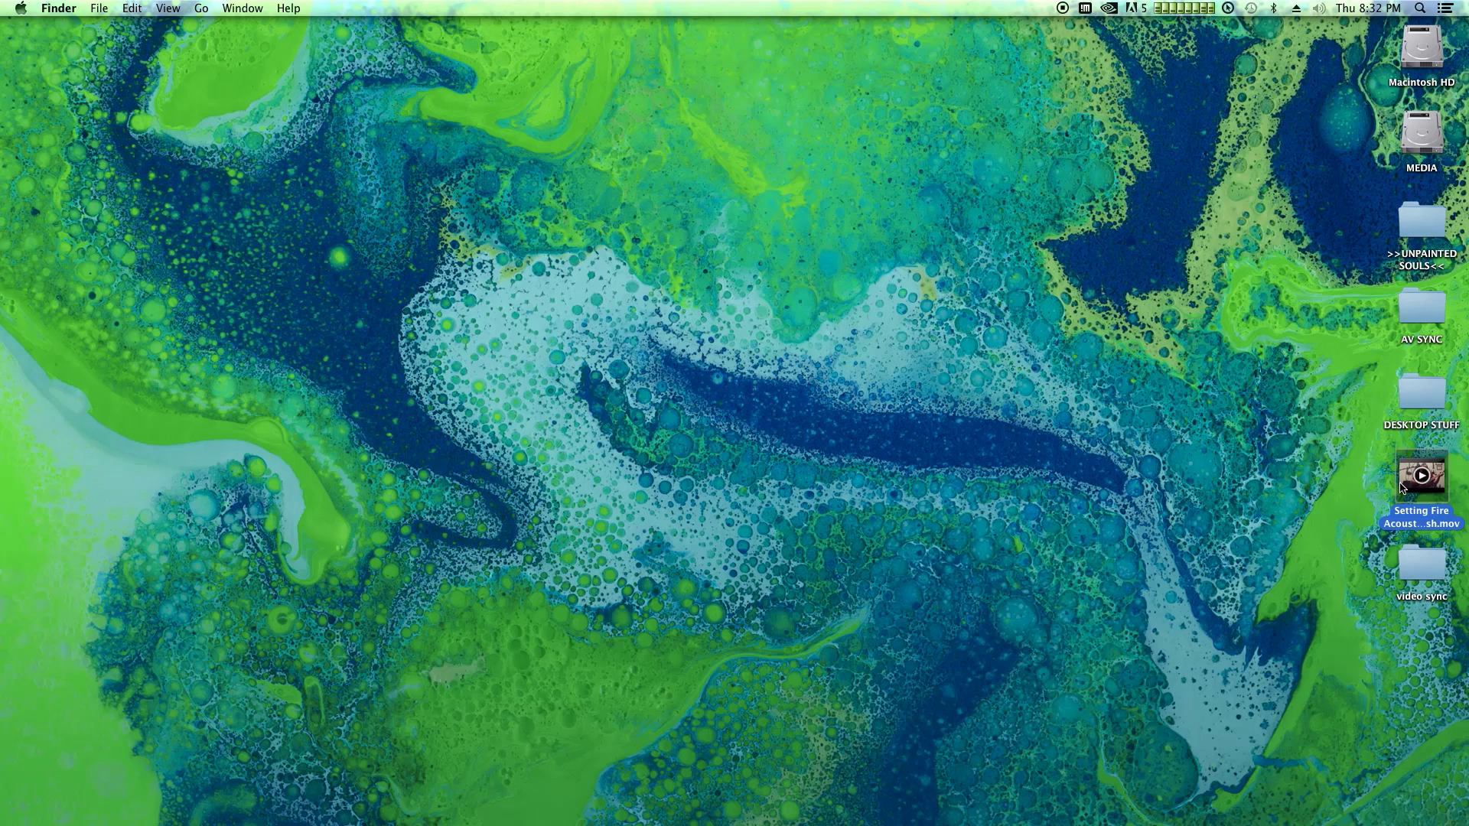